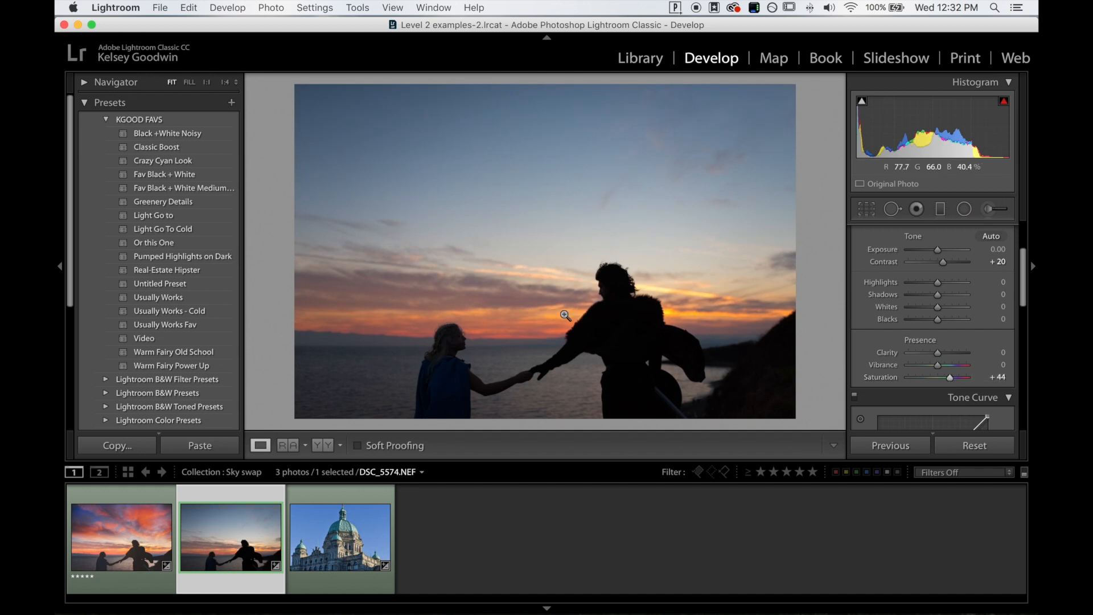
Step: Lift the black point of the RGB tone curve for a faded look and anchor the curve in the shadows
scroll(962, 365, "down", 5)
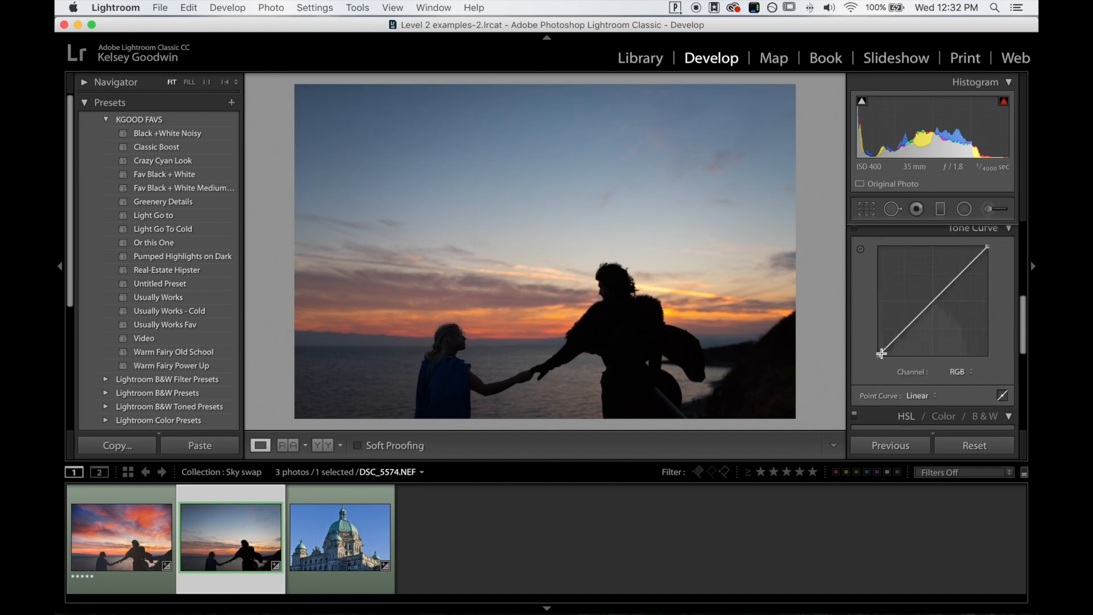
left_click_drag(879, 371, 906, 348)
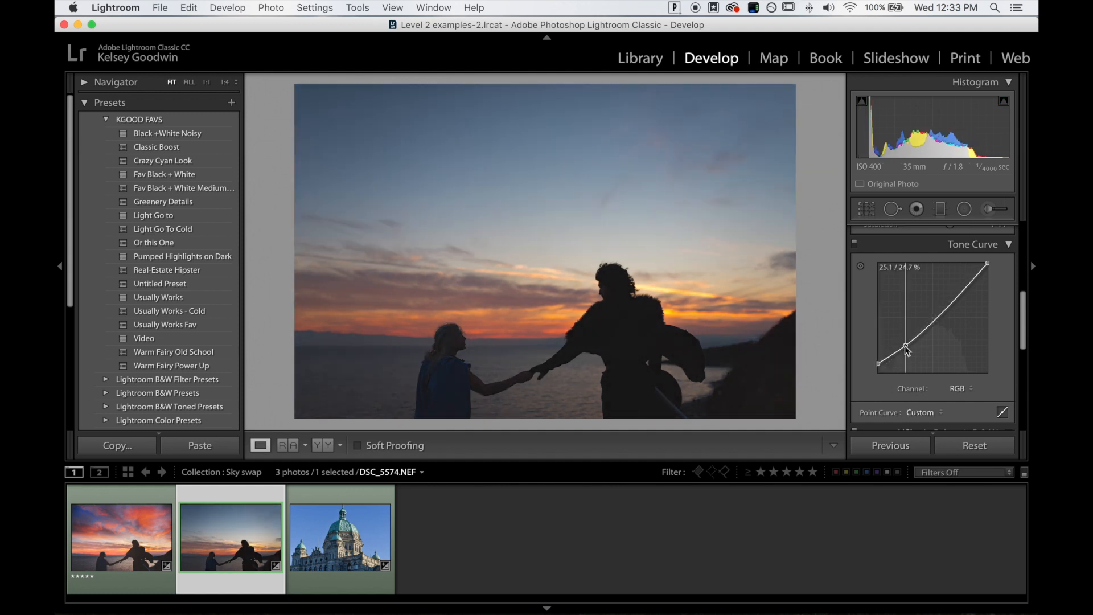
Step: Open the adjusted DSC_5574.NEF in Photoshop for editing
right_click(233, 534)
mouse_move(334, 307)
left_click(443, 305)
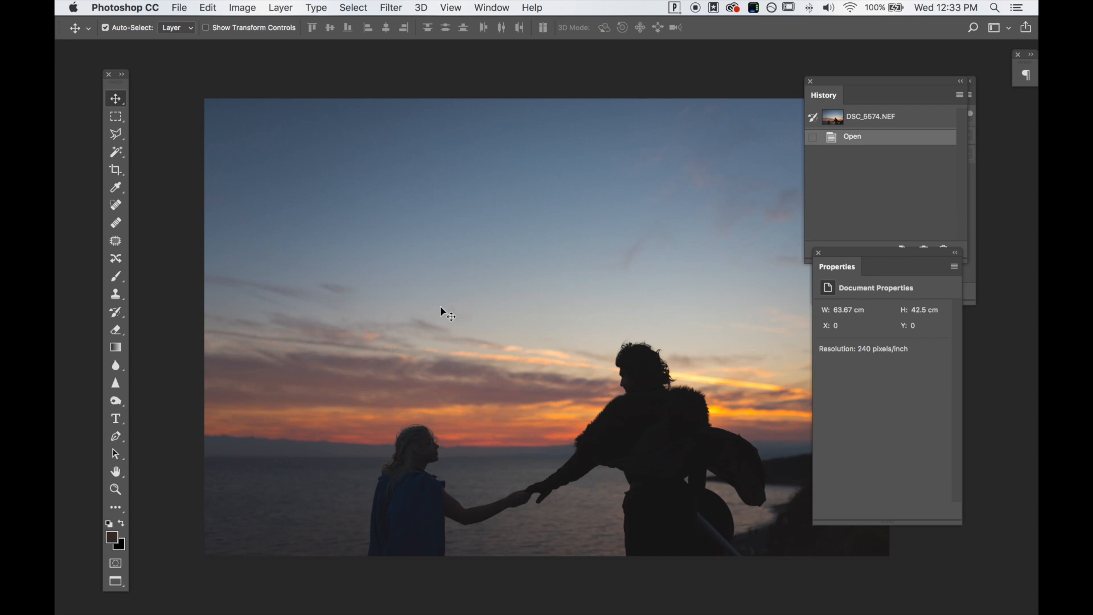
Step: Clear the Properties and History panels from the workspace, keeping the Layers panel open
left_click_drag(909, 255, 969, 339)
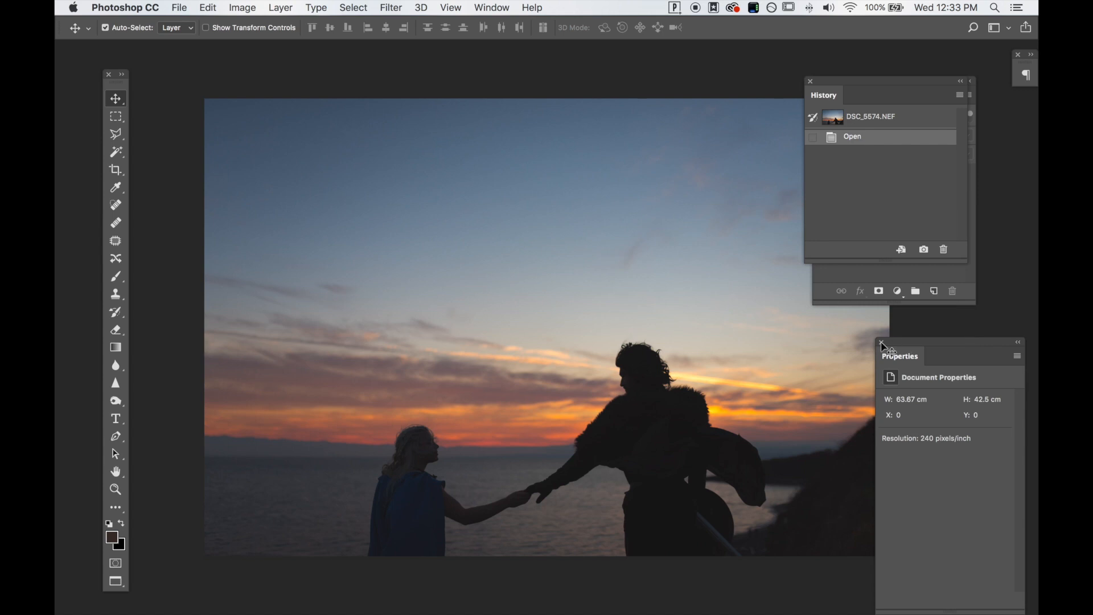
mouse_move(864, 80)
left_mouse_down()
mouse_move(878, 100)
mouse_move(939, 367)
mouse_move(913, 320)
mouse_move(852, 94)
left_mouse_up()
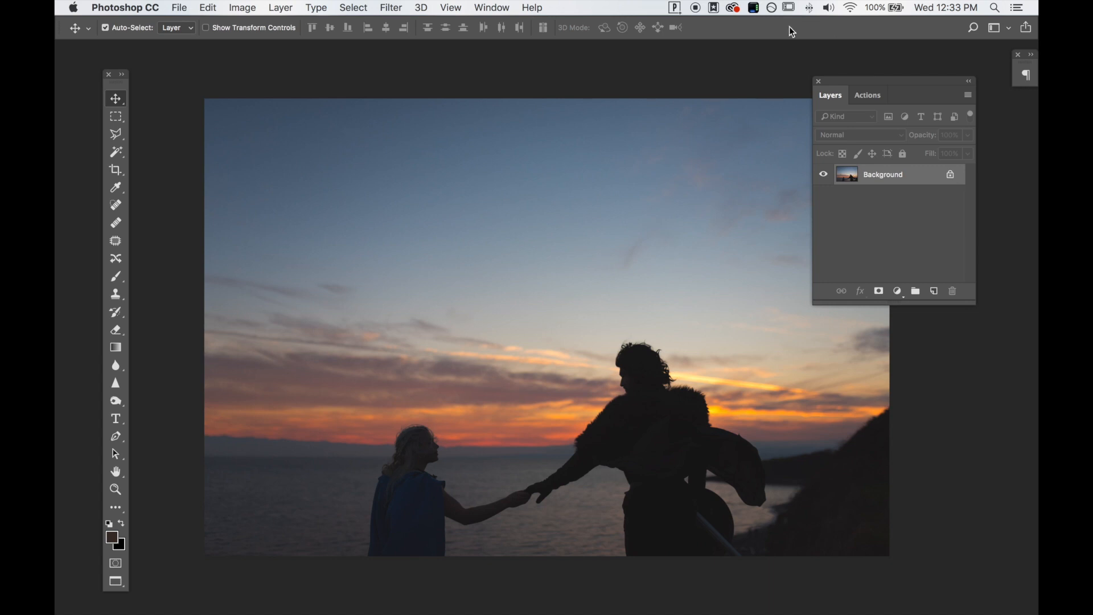
Step: Return Photoshop to the windowed screen mode, move its window clear of Lightroom's controls and minimize Lightroom
key("f")
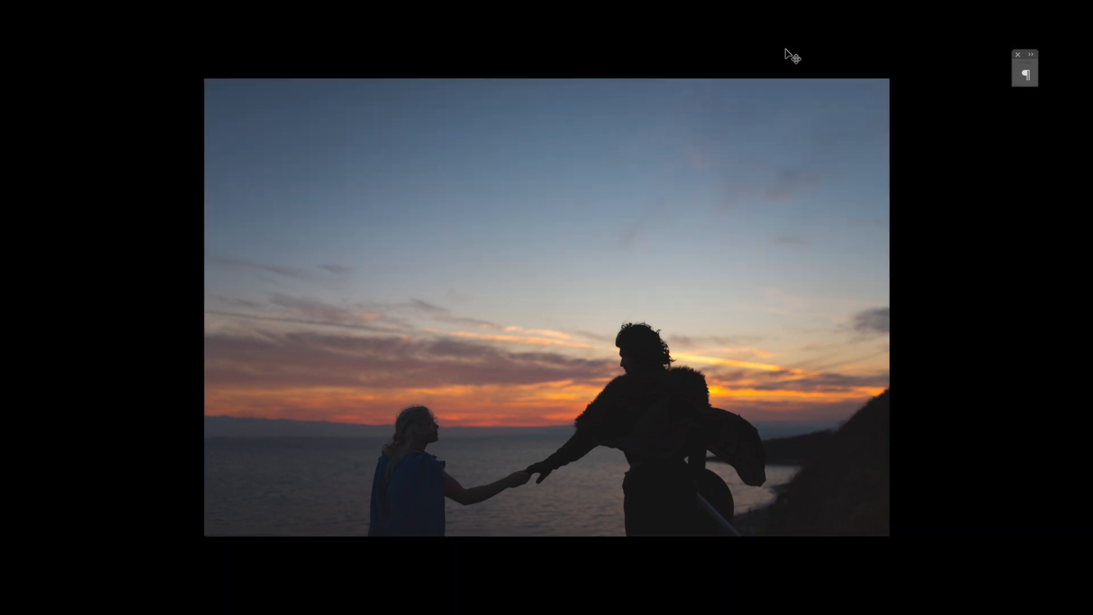
key("f")
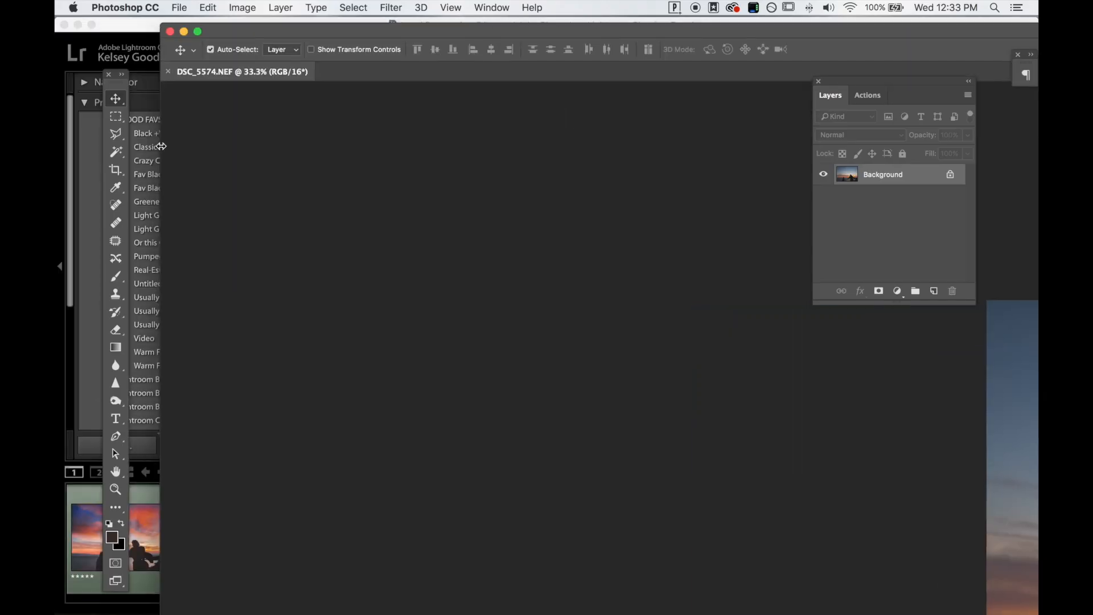
left_click_drag(173, 146, 767, 163)
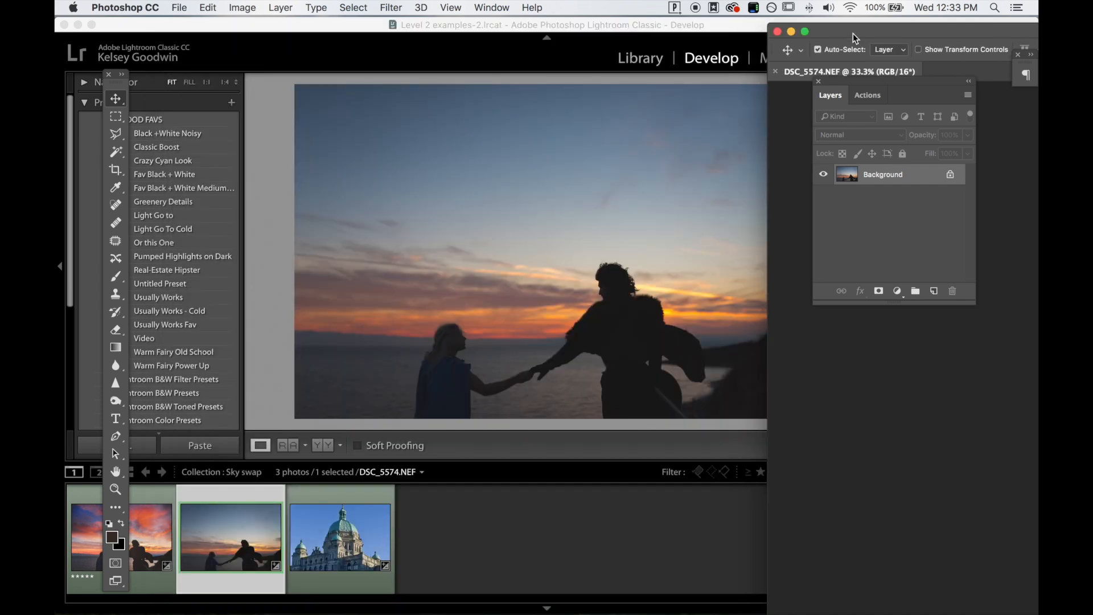
left_click_drag(857, 30, 216, 53)
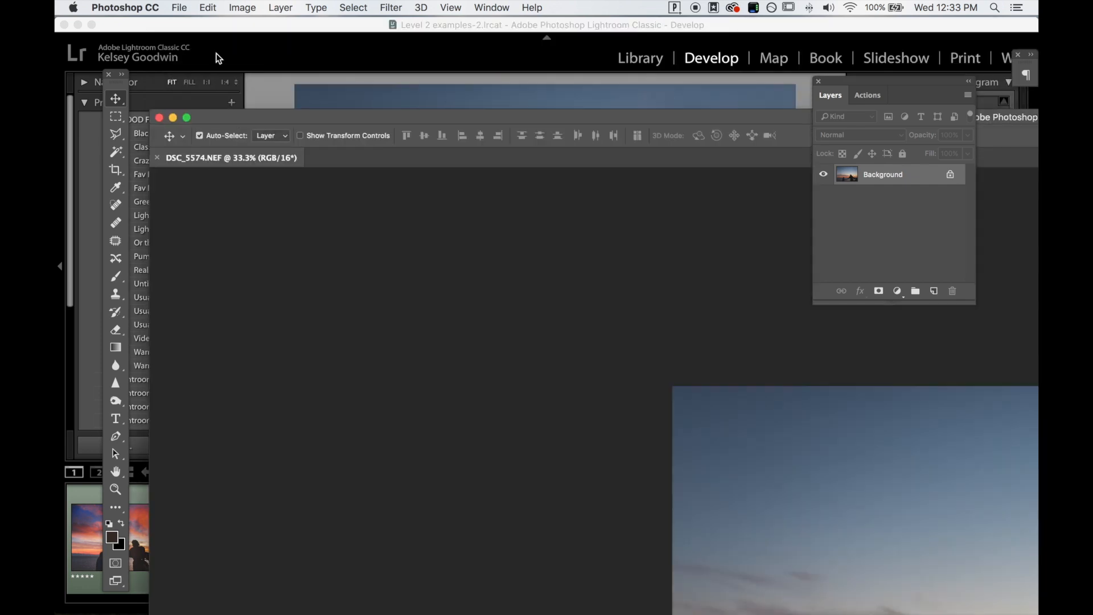
left_click(78, 25)
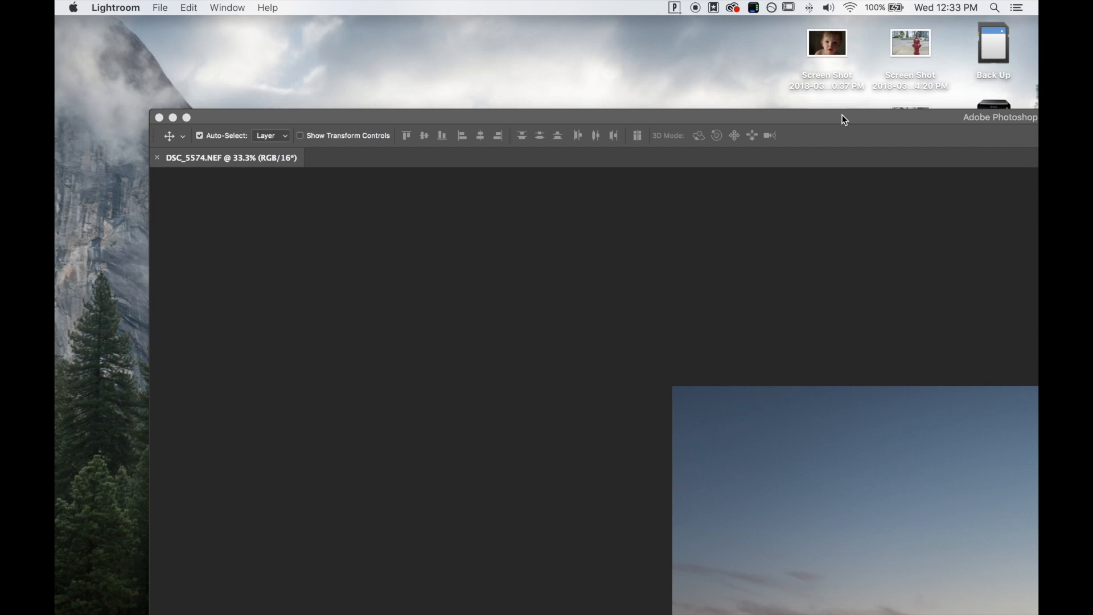
Step: Shift the Photoshop window and Layers panel aside to expose the sunset image files on the desktop
left_click(842, 115)
left_click_drag(778, 123, 277, 29)
left_click_drag(703, 29, 223, 18)
left_click_drag(826, 83, 514, 181)
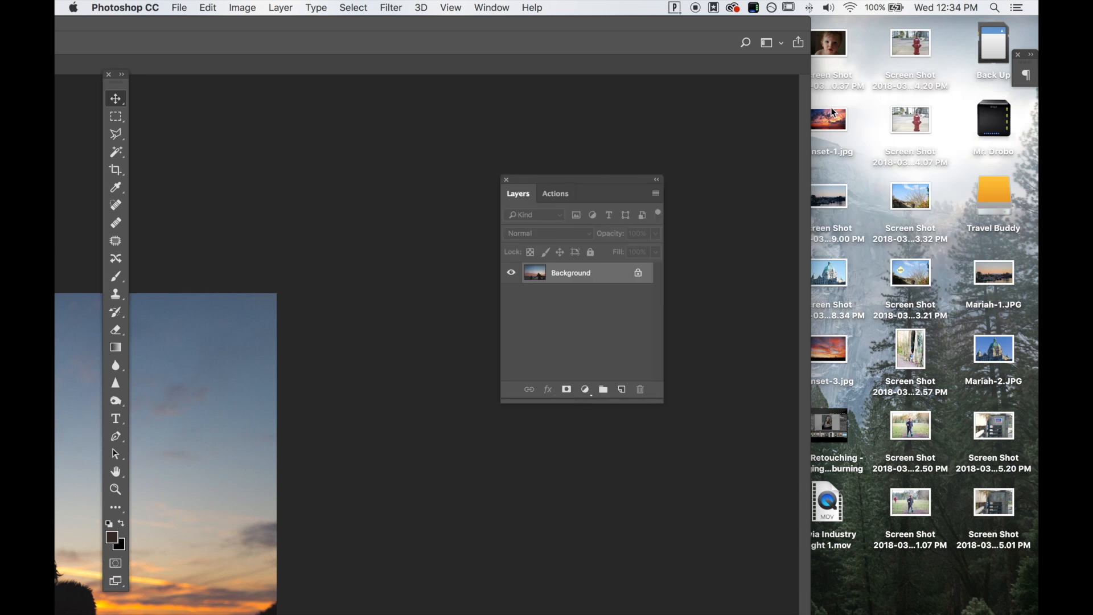
Step: Open Sunset-1.jpg and Sunset-3.jpg from the desktop in Photoshop
left_click(838, 125)
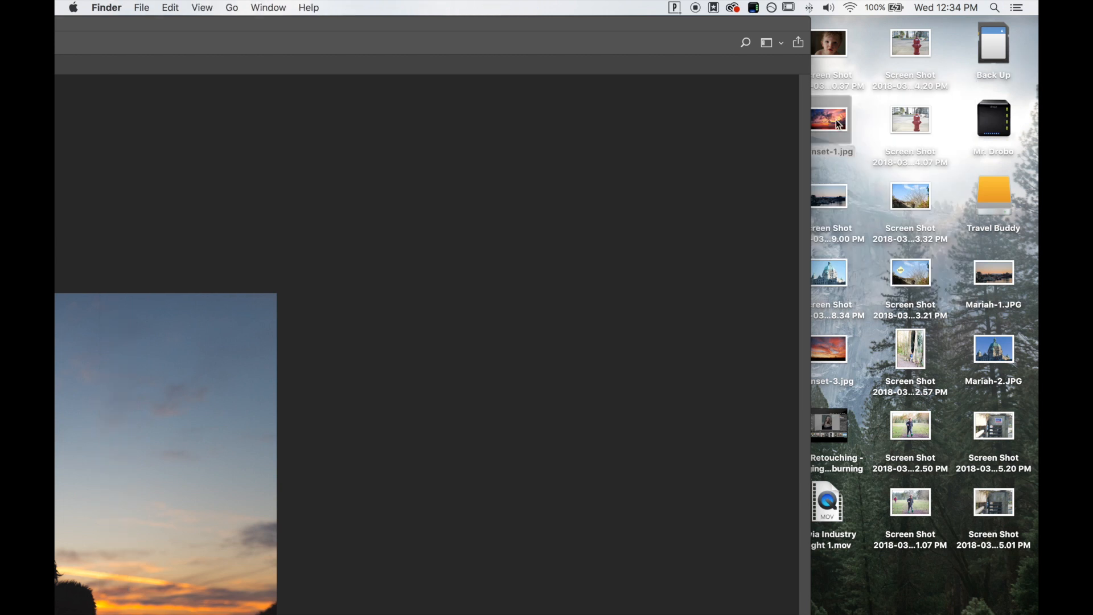
left_click(838, 355, "super")
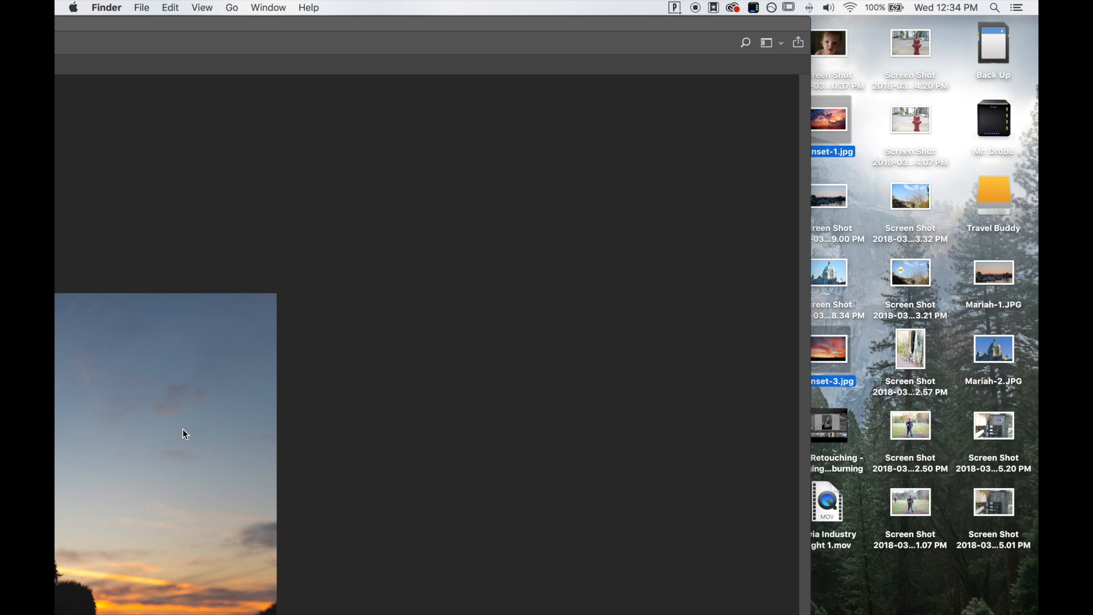
left_click_drag(827, 361, 471, 604)
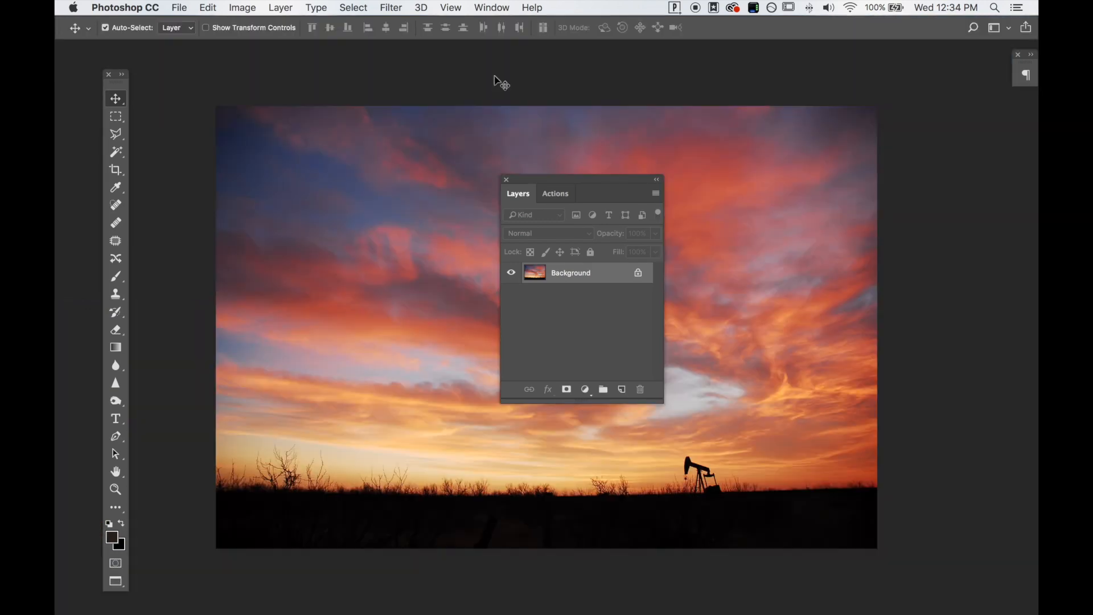
Step: Move the Layers panel off the Sunset-3.jpg image, then select and copy the entire picture
left_click_drag(532, 178, 922, 143)
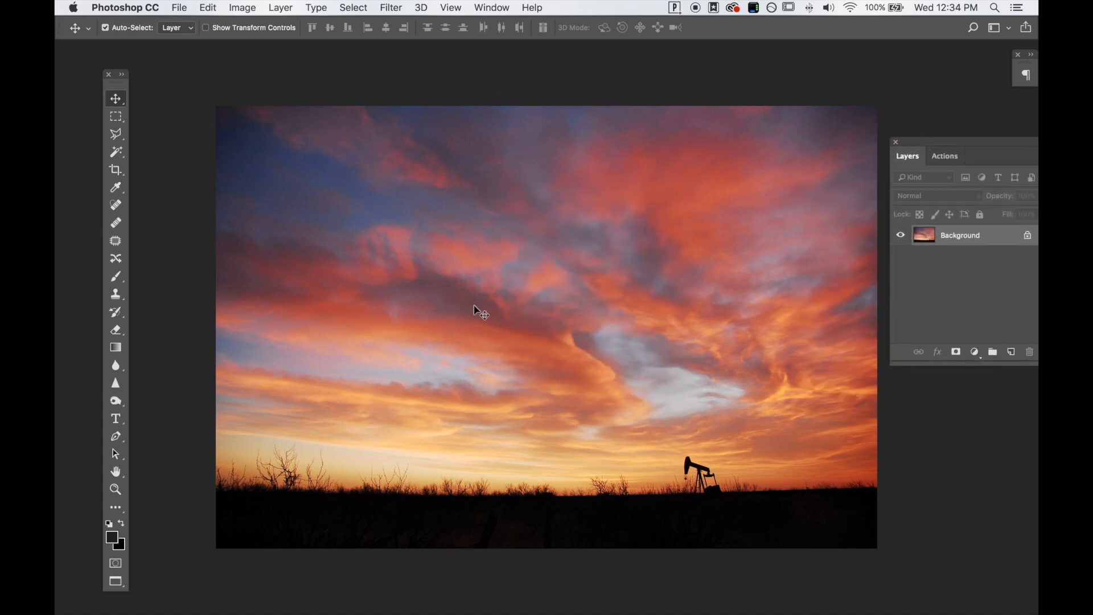
key("super+a")
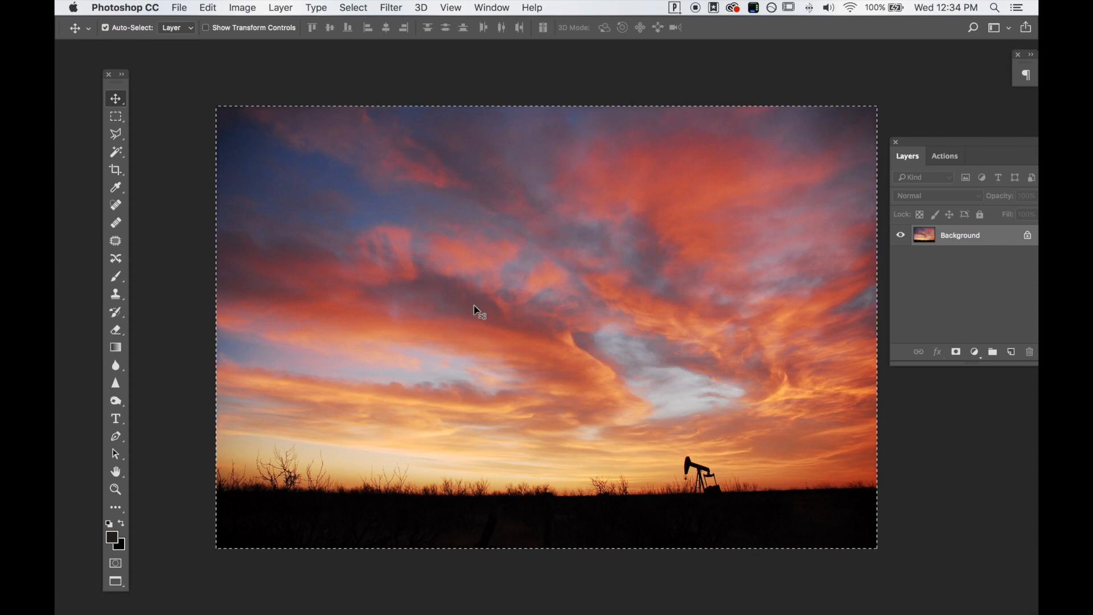
Step: Switch to the DSC_5574.NEF document and show it in full screen mode with the menu bar
key("f")
key("f")
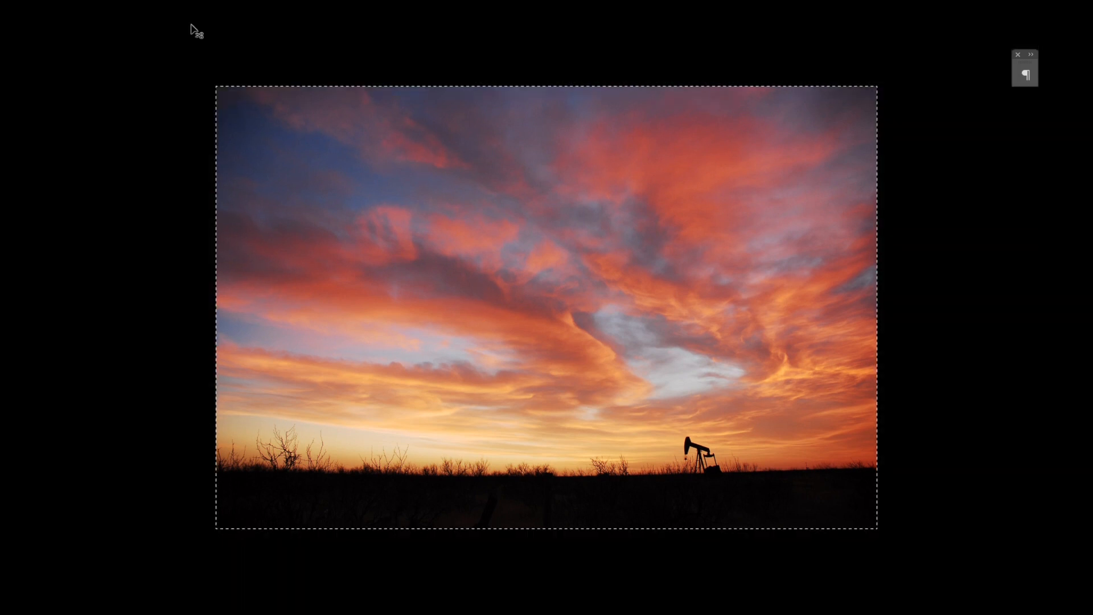
key("f")
left_click_drag(182, 25, 832, 25)
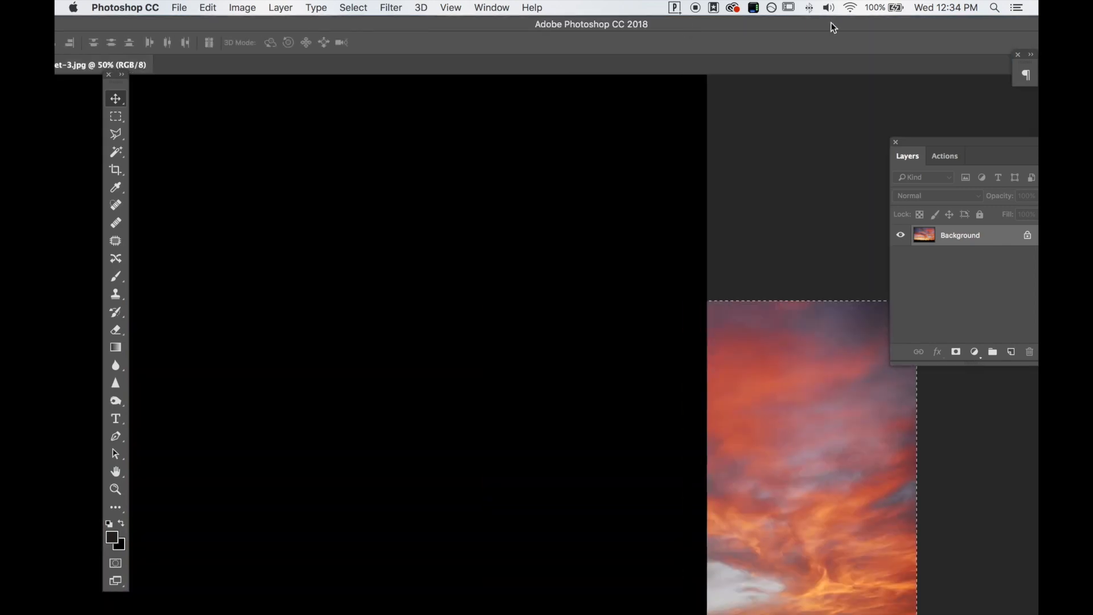
left_click_drag(188, 28, 575, 27)
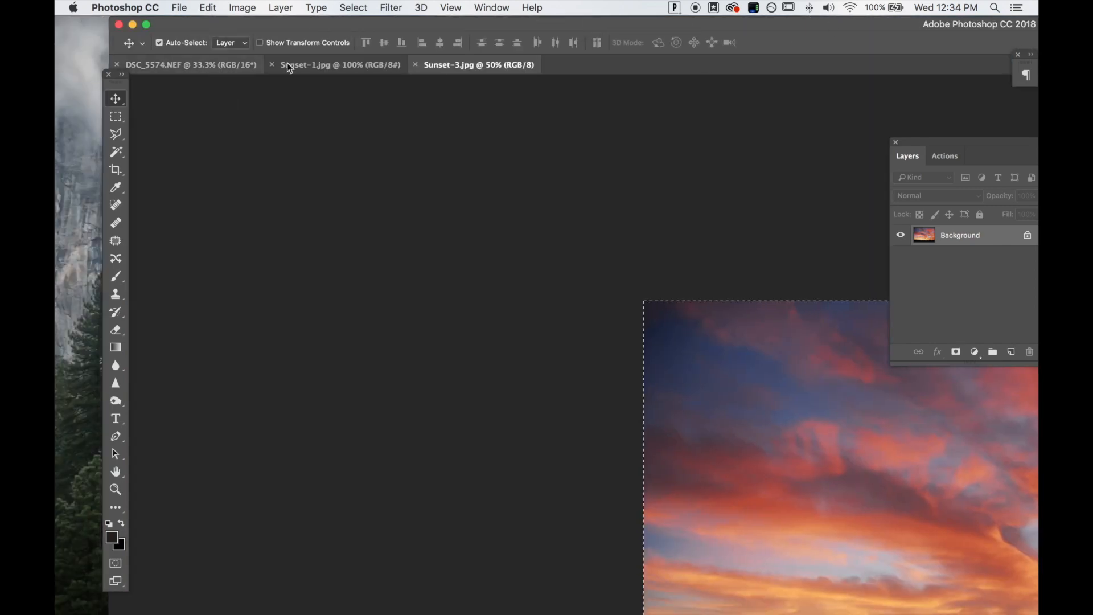
left_click(180, 67)
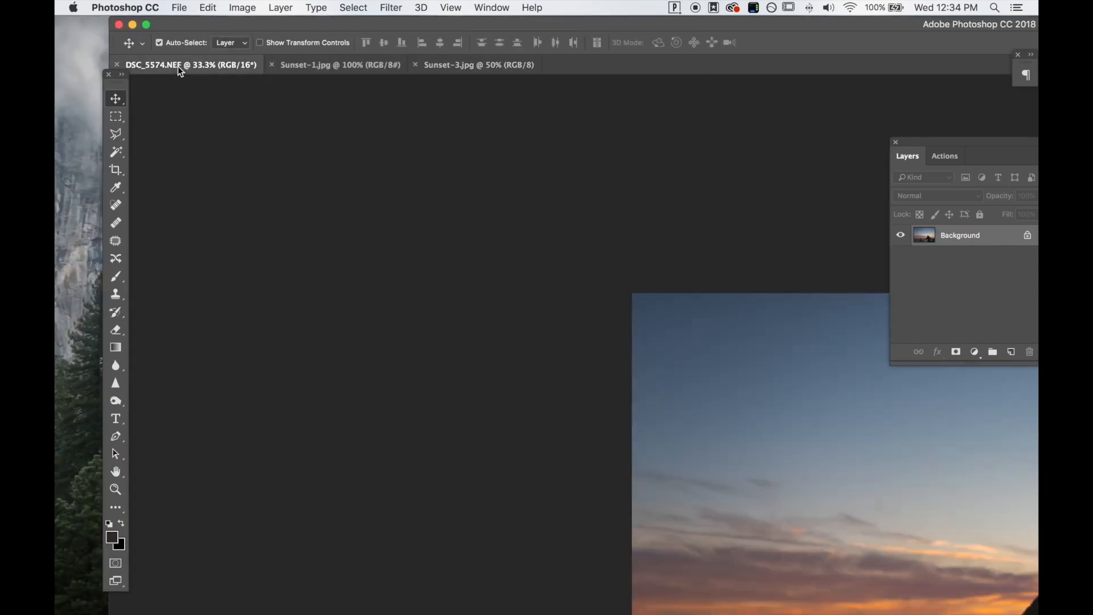
key("f")
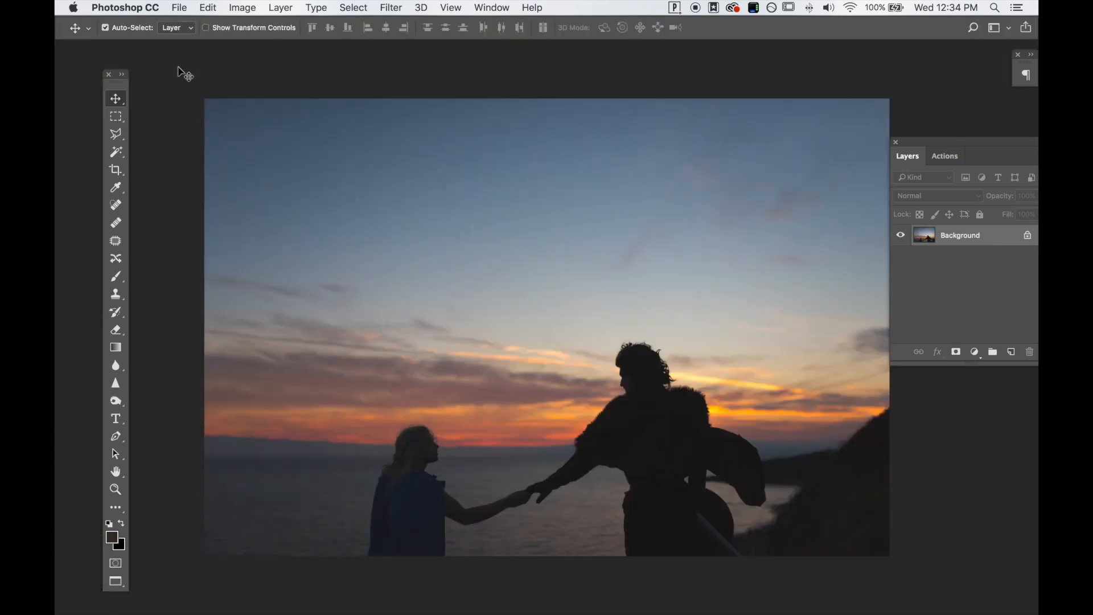
Step: Paste the copied sunset over the couple photo, accepting the colour profile conversion and turning off that warning
key("super+v")
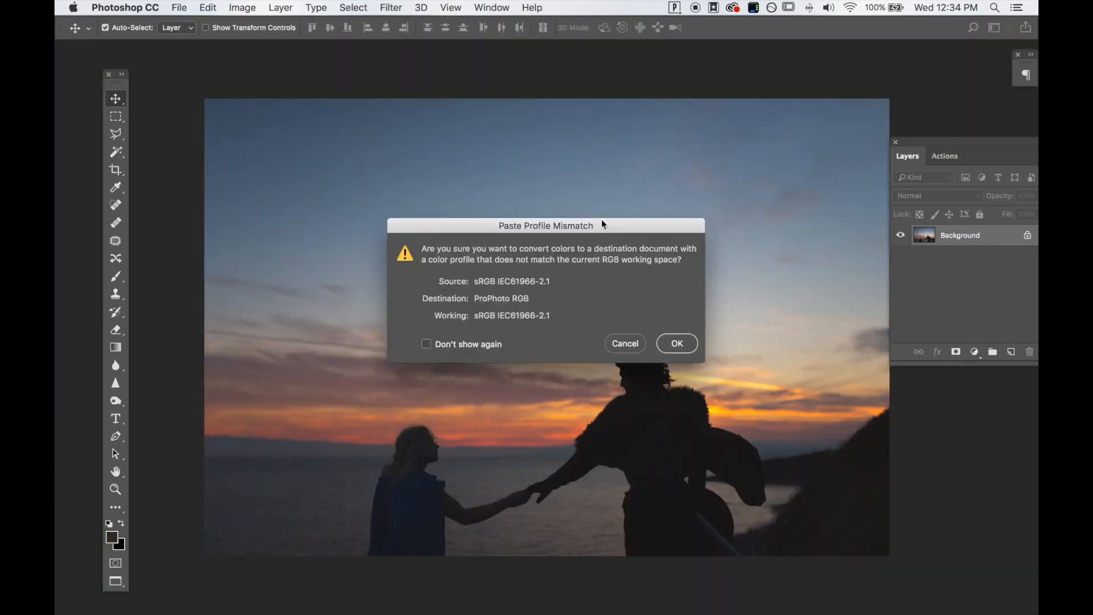
left_click(426, 344)
left_click(686, 344)
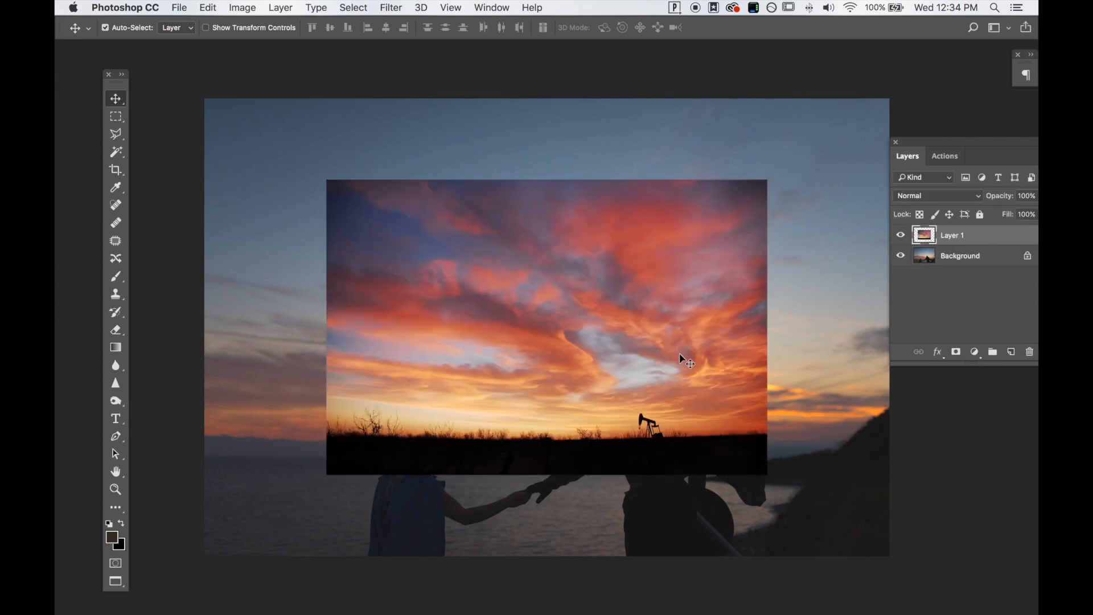
Step: Scale the sunset layer to about 160% with Free Transform so that it covers the full width of the photo
key("super+t")
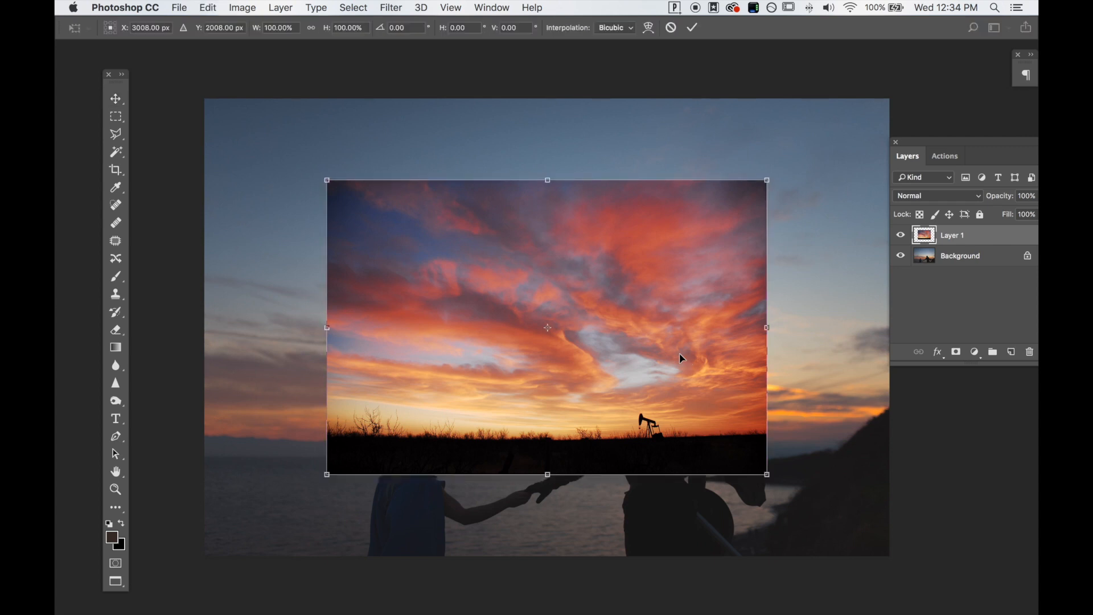
left_click_drag(325, 475, 205, 534)
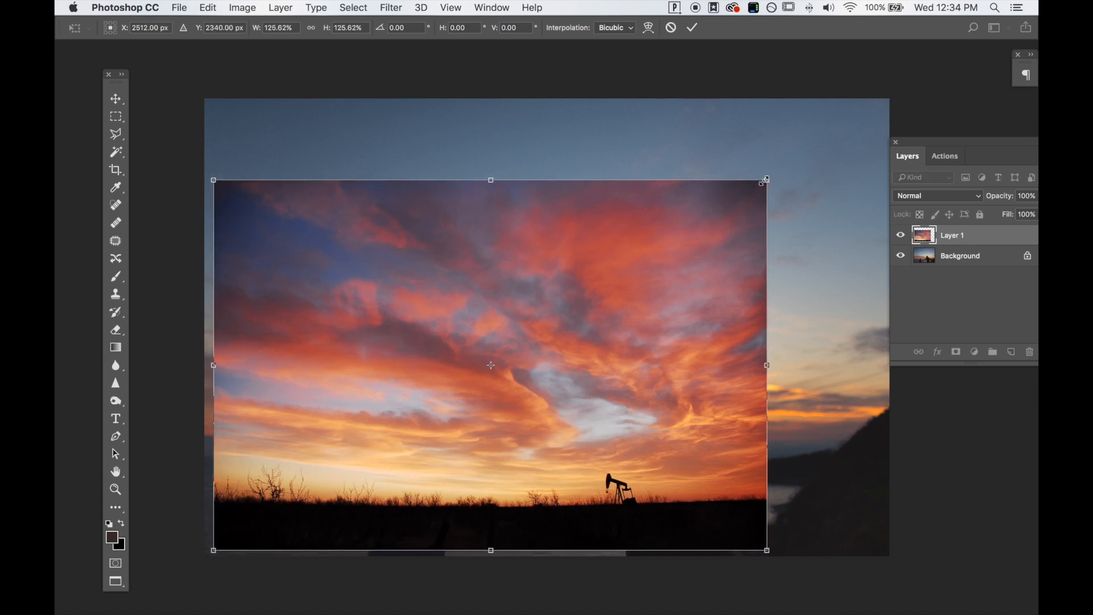
left_click_drag(780, 181, 910, 114)
left_click_drag(219, 98, 183, 82)
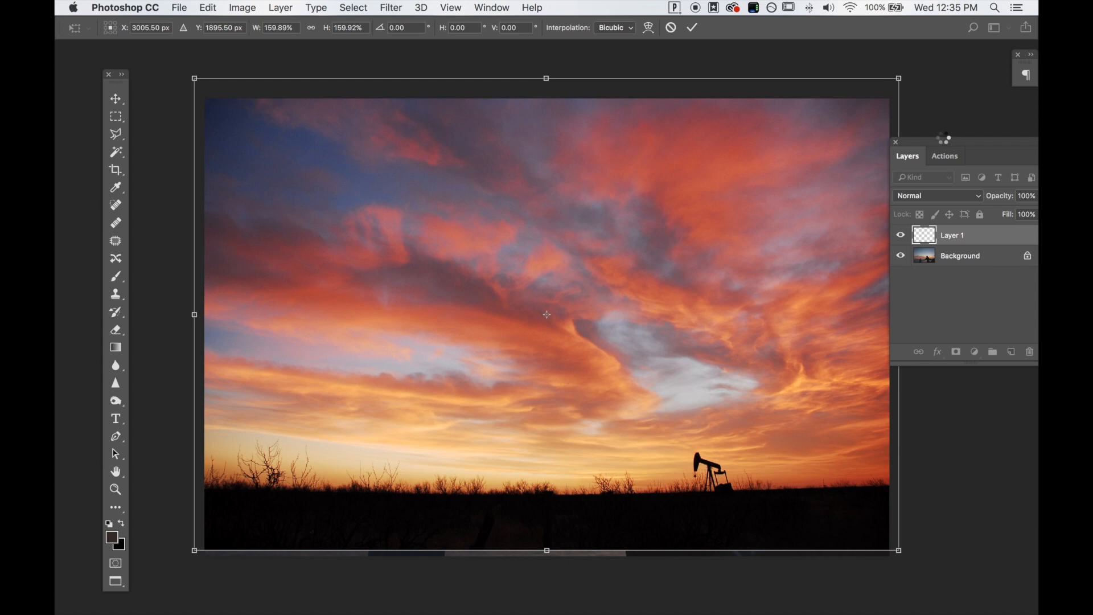
key("Return")
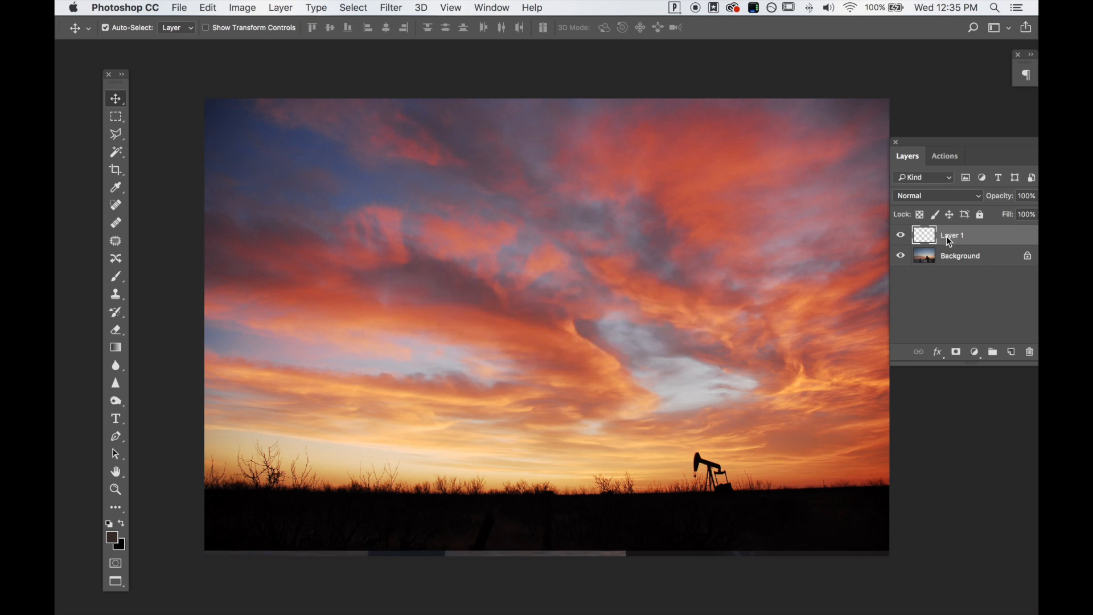
Step: Lower the opacity of Layer 1 to 59% to compare the sunset's placement with the couple underneath
left_click_drag(973, 155, 893, 239)
left_click(959, 290)
left_click(932, 308)
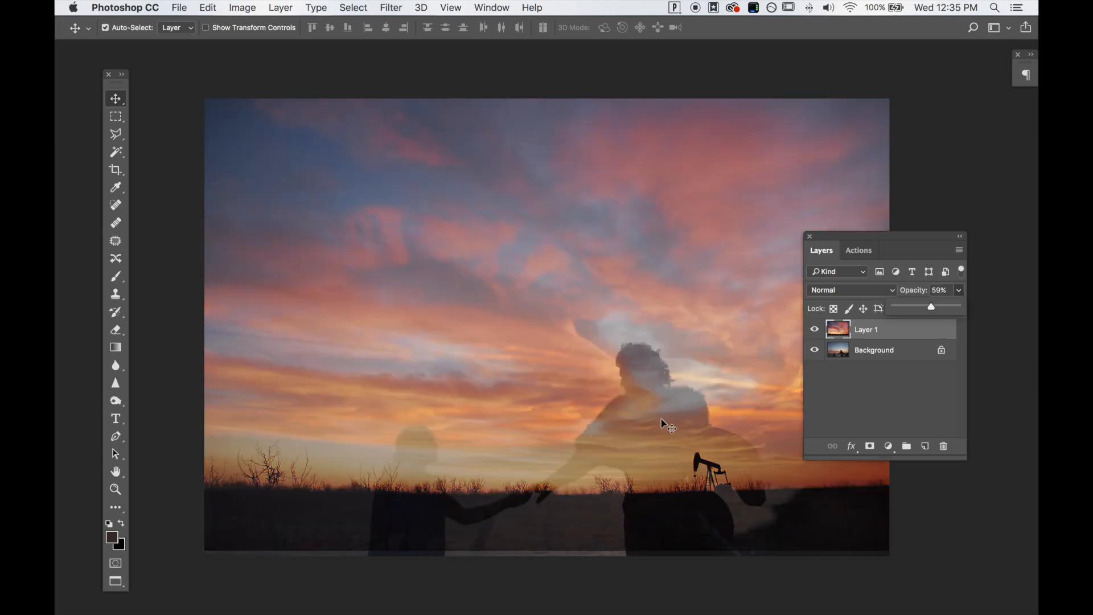
left_click(642, 430)
mouse_move(642, 424)
left_mouse_down()
mouse_move(644, 416)
mouse_move(640, 445)
mouse_move(641, 338)
mouse_move(637, 425)
left_mouse_up()
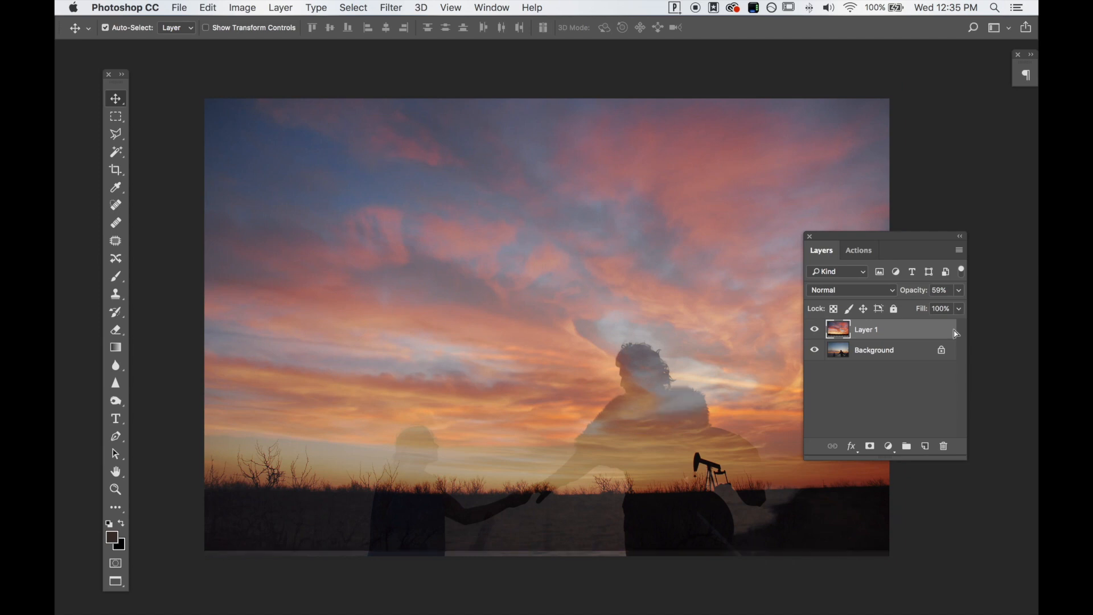
Step: Restore the opacity of Layer 1 to 100%
left_click(959, 290)
left_click_drag(931, 311, 969, 309)
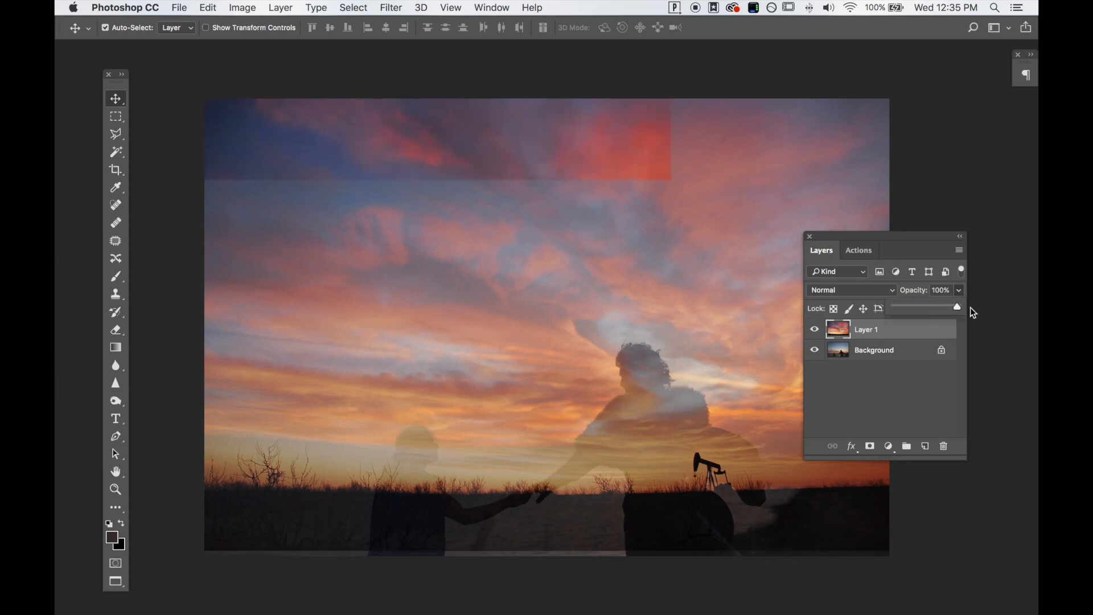
left_click(896, 398)
Step: Add a white layer mask to the sunset layer, Layer 1
left_click(874, 337)
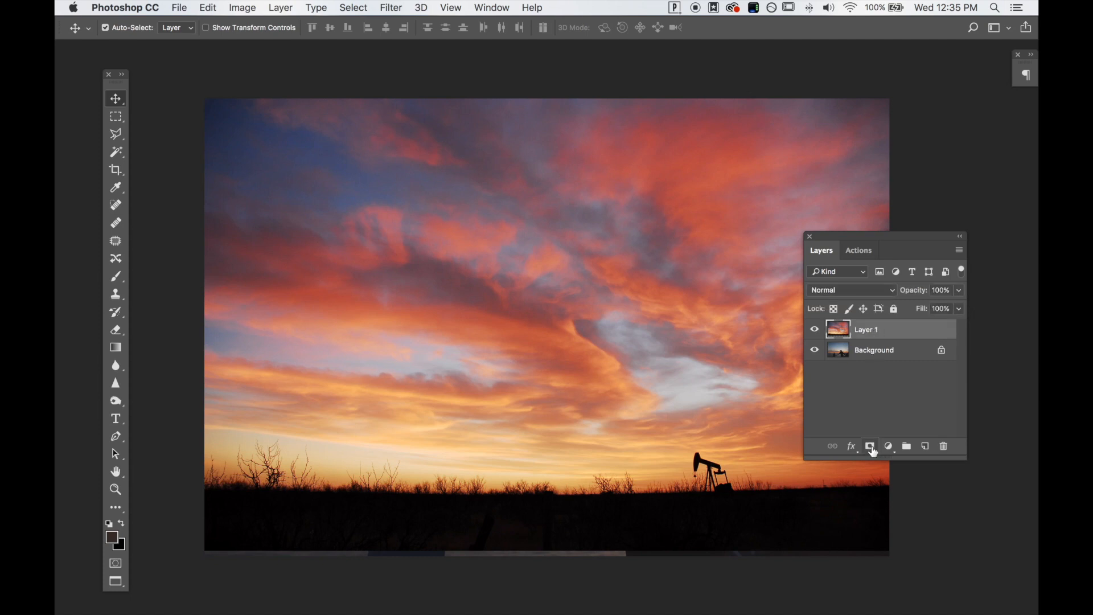
left_click(869, 448)
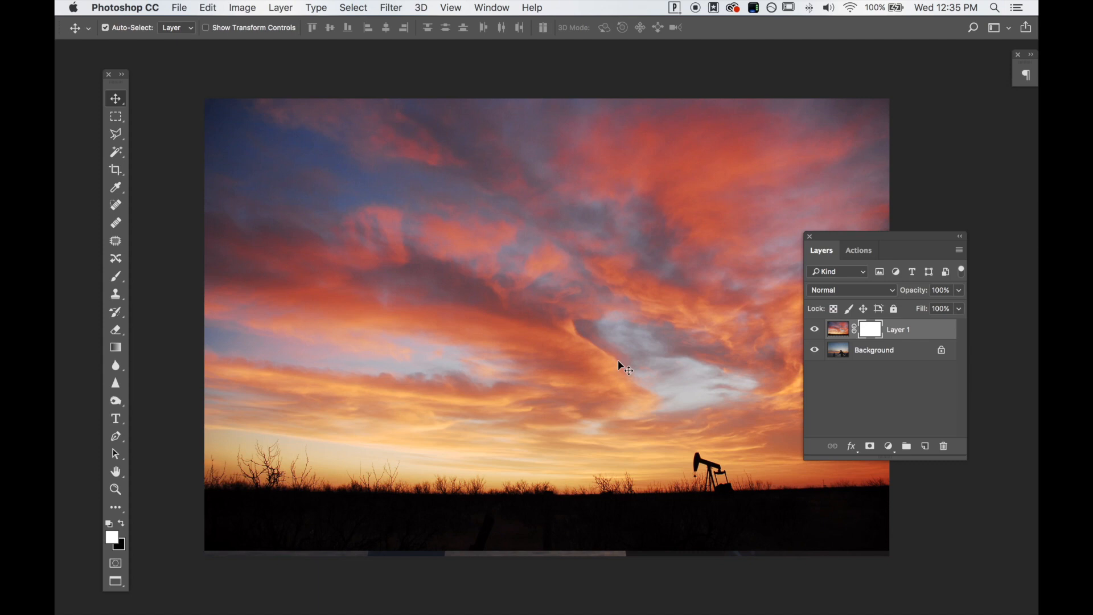
Step: Set up the Brush tool with a Soft Round tip, 900 px in size and 0% hardness
key("b")
key("bracketright")
key("bracketright")
key("bracketright")
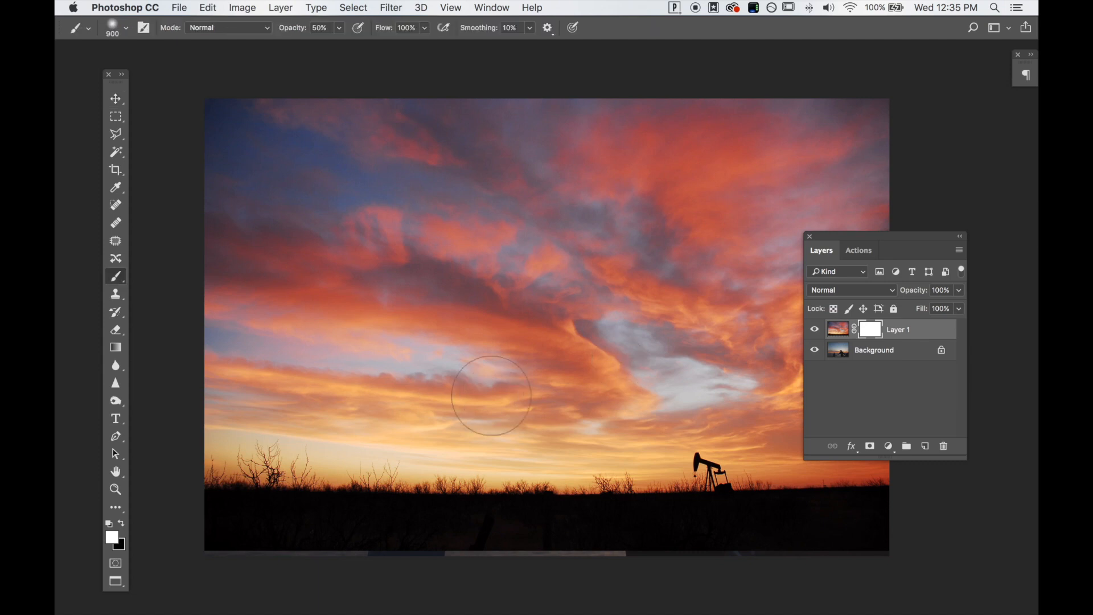
right_click(445, 227)
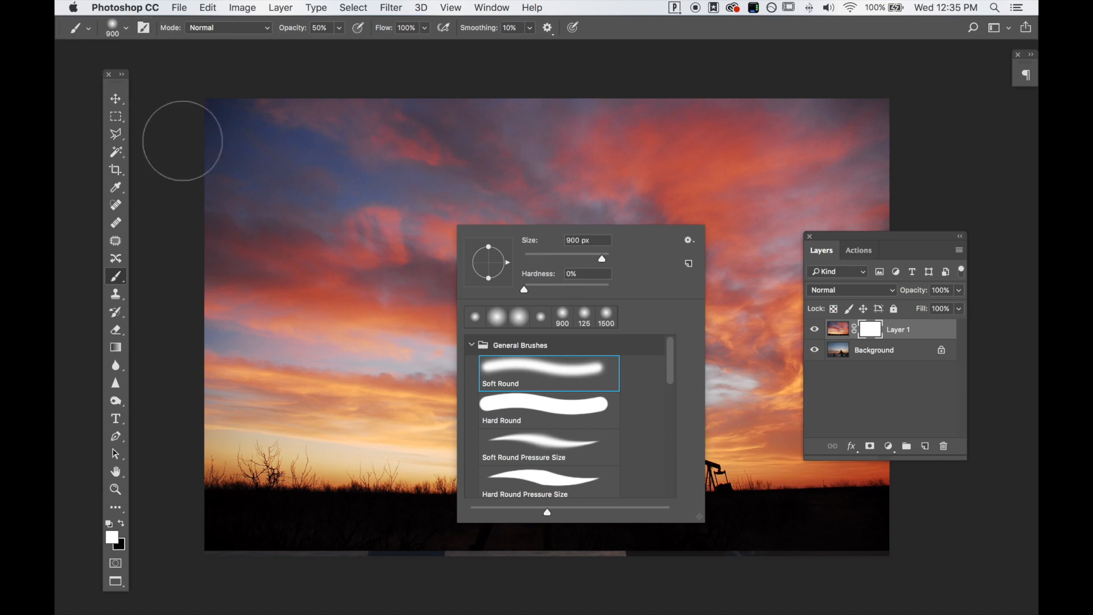
left_click(298, 352)
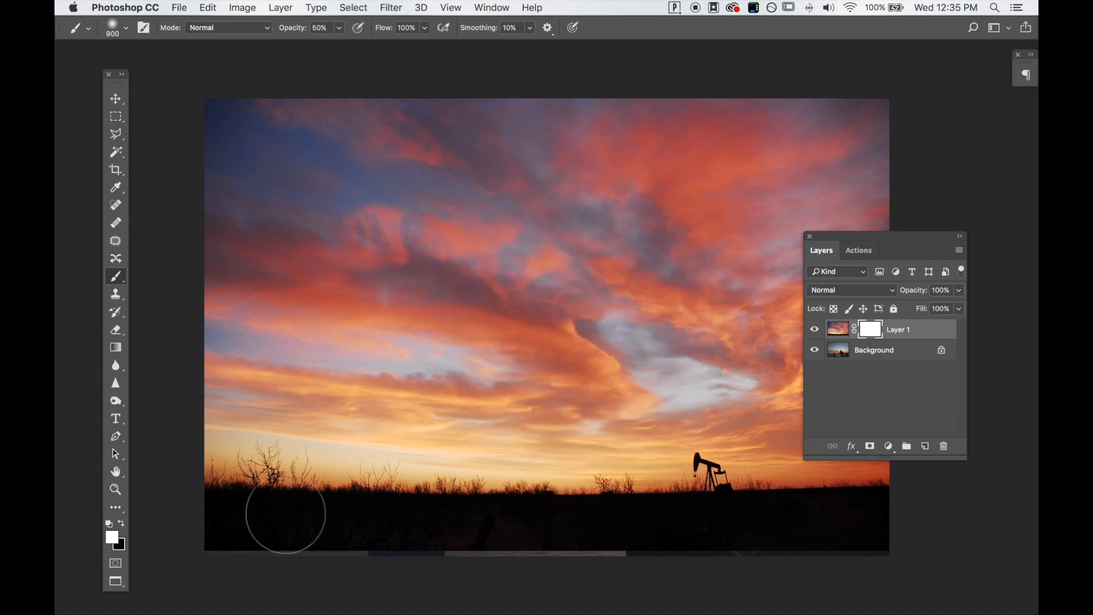
Step: Paint black along the lower edge of Layer 1's mask to hide the dark ground, raising the brush opacity to 100%
key("x")
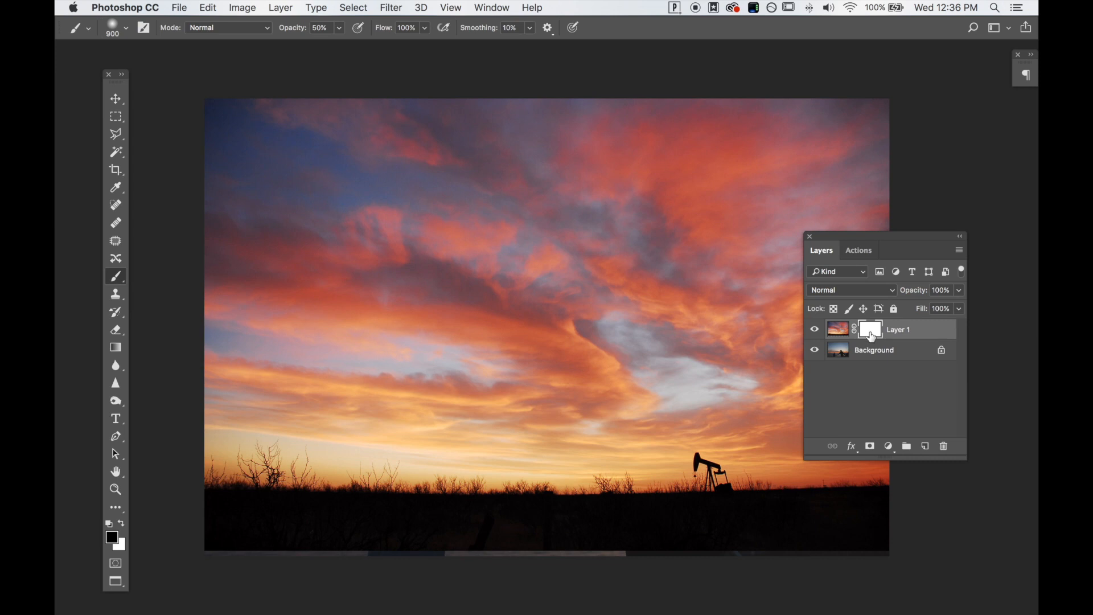
mouse_move(171, 548)
left_mouse_down()
mouse_move(211, 536)
mouse_move(664, 538)
mouse_move(229, 526)
mouse_move(581, 546)
mouse_move(844, 538)
mouse_move(618, 541)
mouse_move(894, 525)
mouse_move(632, 520)
mouse_move(747, 517)
mouse_move(698, 483)
mouse_move(703, 501)
mouse_move(743, 526)
left_mouse_up()
mouse_move(856, 523)
left_mouse_down()
mouse_move(569, 524)
mouse_move(159, 486)
mouse_move(227, 494)
left_mouse_up()
left_click(340, 27)
left_click_drag(339, 44, 370, 44)
mouse_move(173, 533)
left_mouse_down()
mouse_move(945, 537)
mouse_move(886, 527)
mouse_move(312, 532)
mouse_move(215, 517)
mouse_move(363, 507)
mouse_move(805, 513)
mouse_move(939, 488)
mouse_move(629, 517)
mouse_move(99, 511)
left_mouse_up()
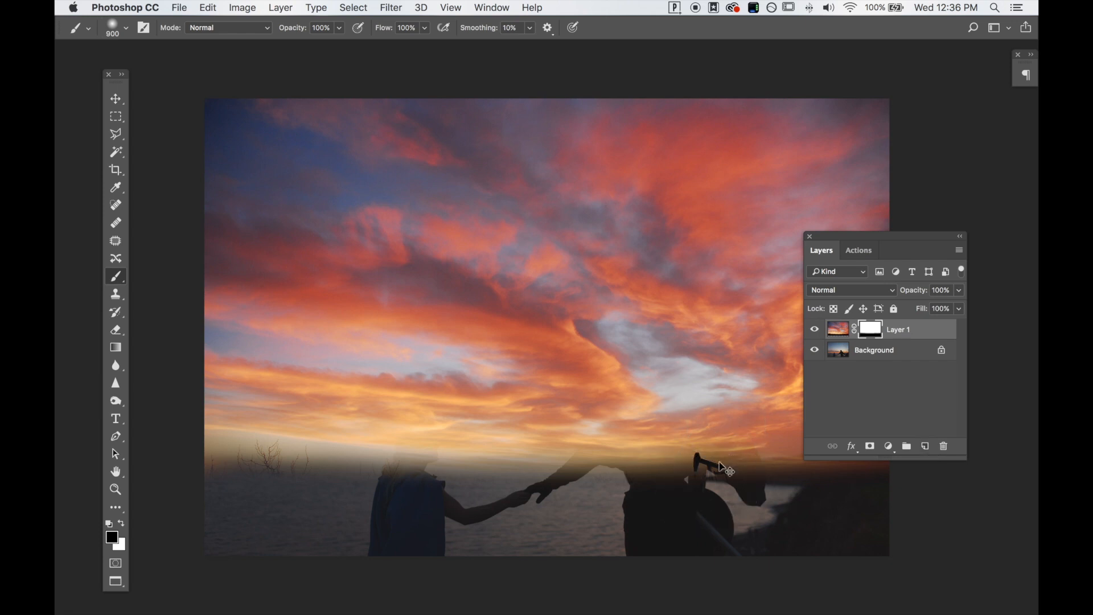
Step: Remove the oil pump from Layer 1's sunset image with a 200 px content-aware Spot Healing Brush
key("super+plus")
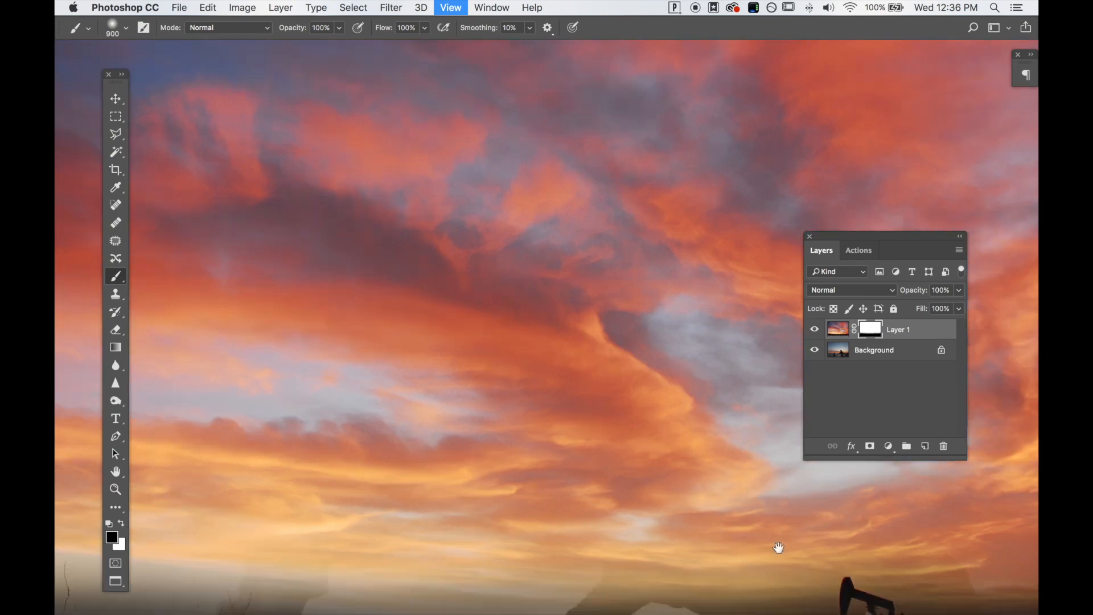
left_click_drag(778, 548, 494, 347)
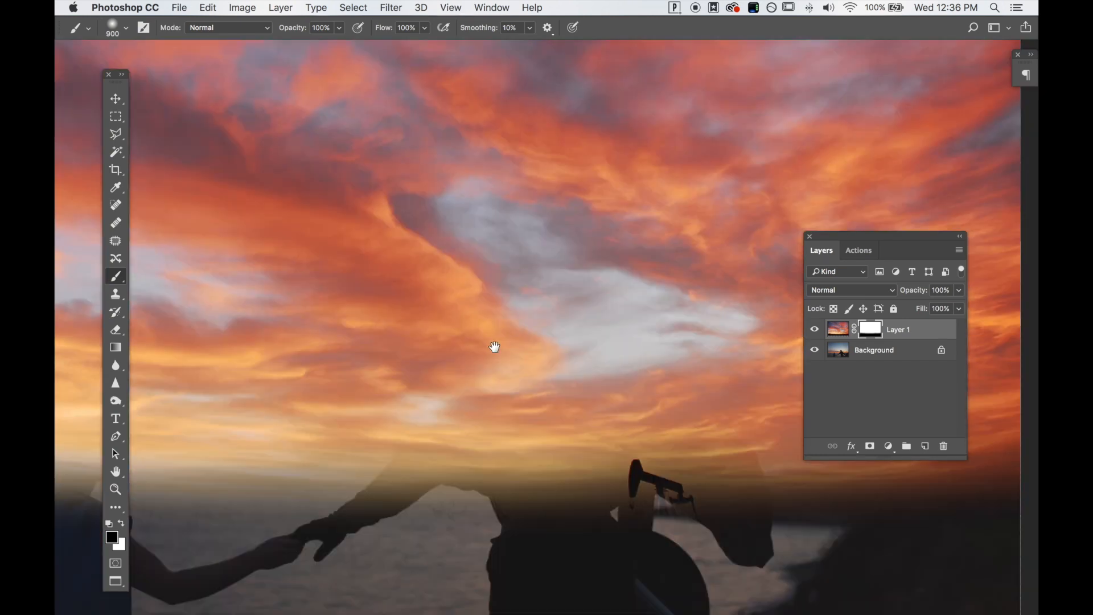
key("super+minus")
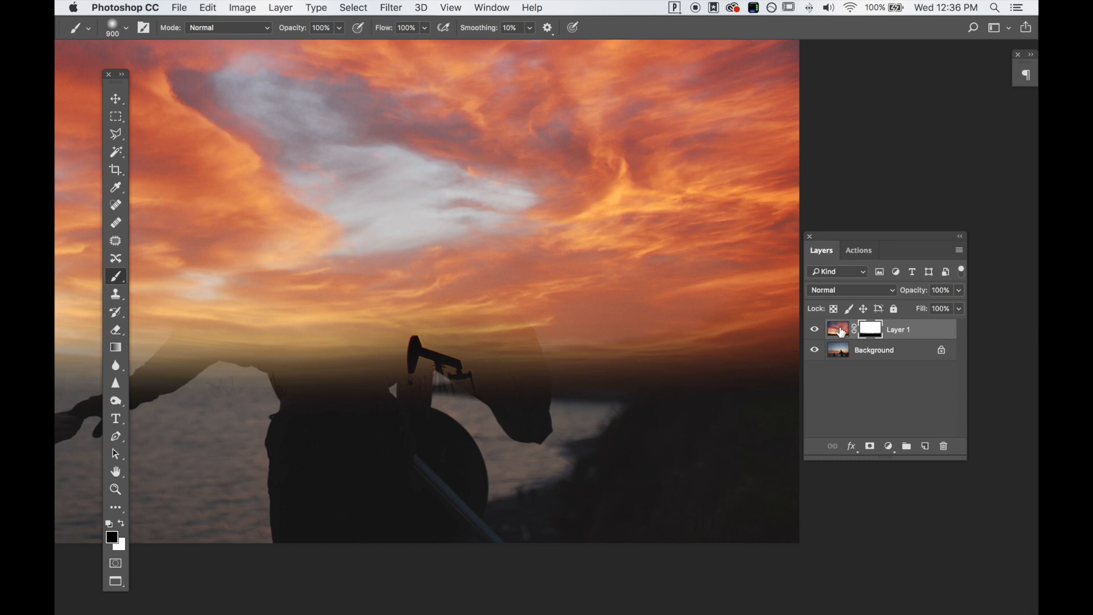
left_click(841, 334)
key("bracketleft")
key("bracketleft")
key("bracketleft")
key("bracketleft")
key("bracketleft")
key("bracketleft")
key("bracketleft")
key("bracketleft")
key("bracketleft")
key("j")
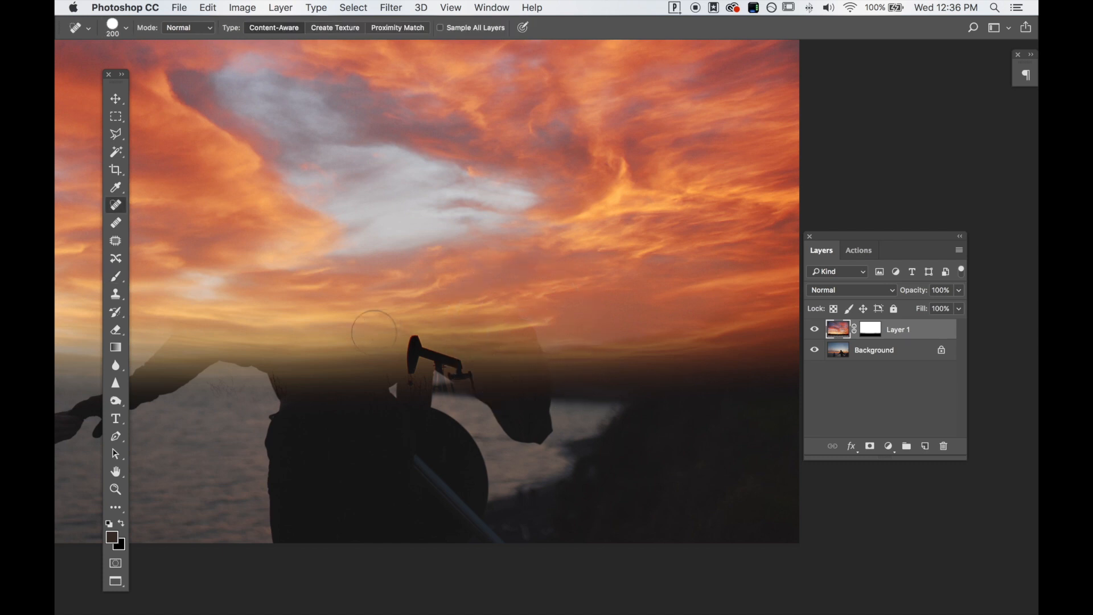
mouse_move(402, 365)
left_mouse_down()
mouse_move(459, 369)
mouse_move(479, 395)
mouse_move(403, 389)
left_mouse_up()
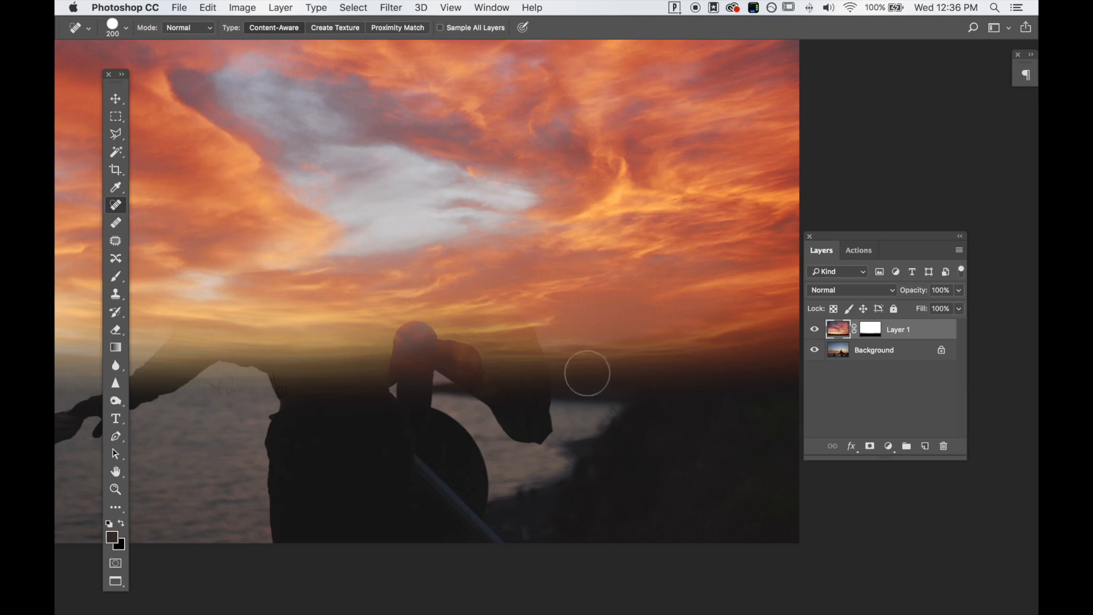
Step: Smooth over the healed oil pump area on Layer 1 by cloning nearby horizon haze with a 600 px Clone Stamp
left_click_drag(416, 443, 586, 446)
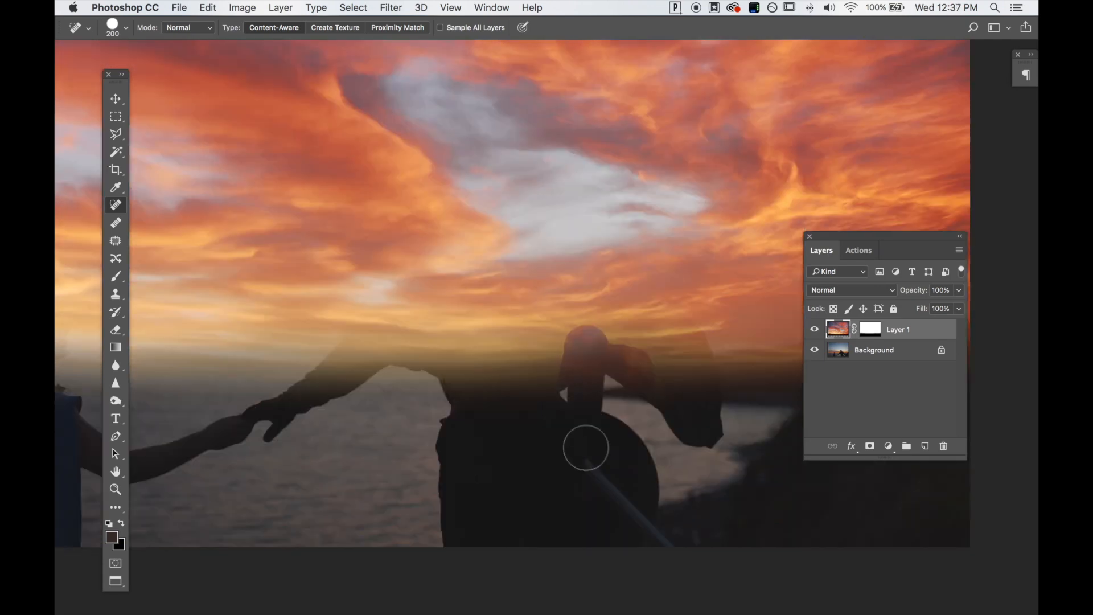
key("s")
key("]")
key("]")
key("]")
key("]")
left_click(492, 351, "alt")
mouse_move(581, 365)
left_mouse_down()
mouse_move(489, 372)
mouse_move(574, 365)
left_mouse_up()
key("super+z")
key("super+z")
key("super+z")
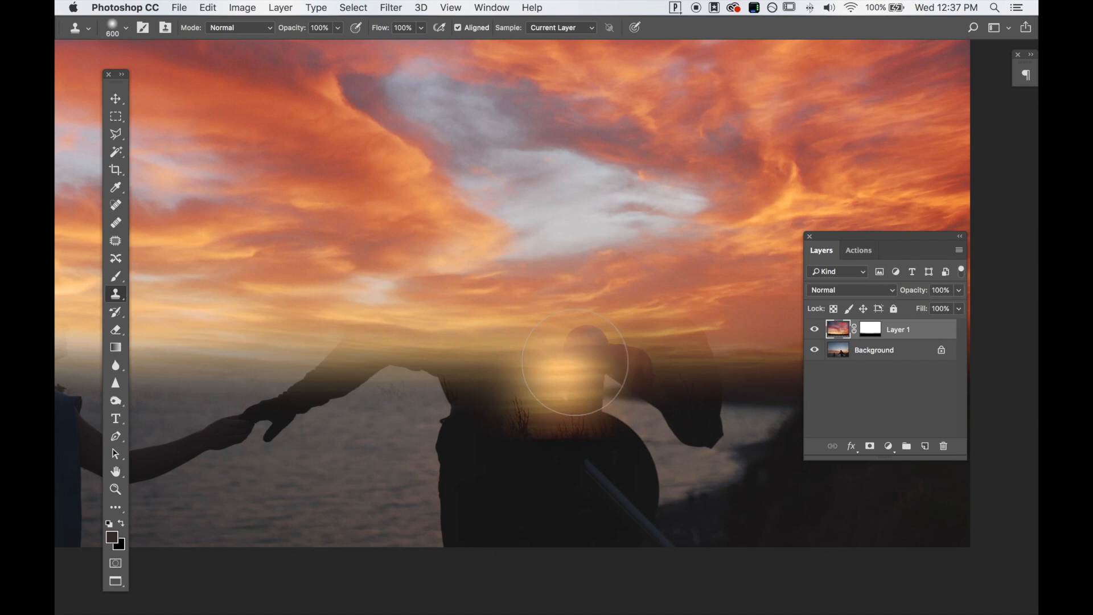
key("super+shift+z")
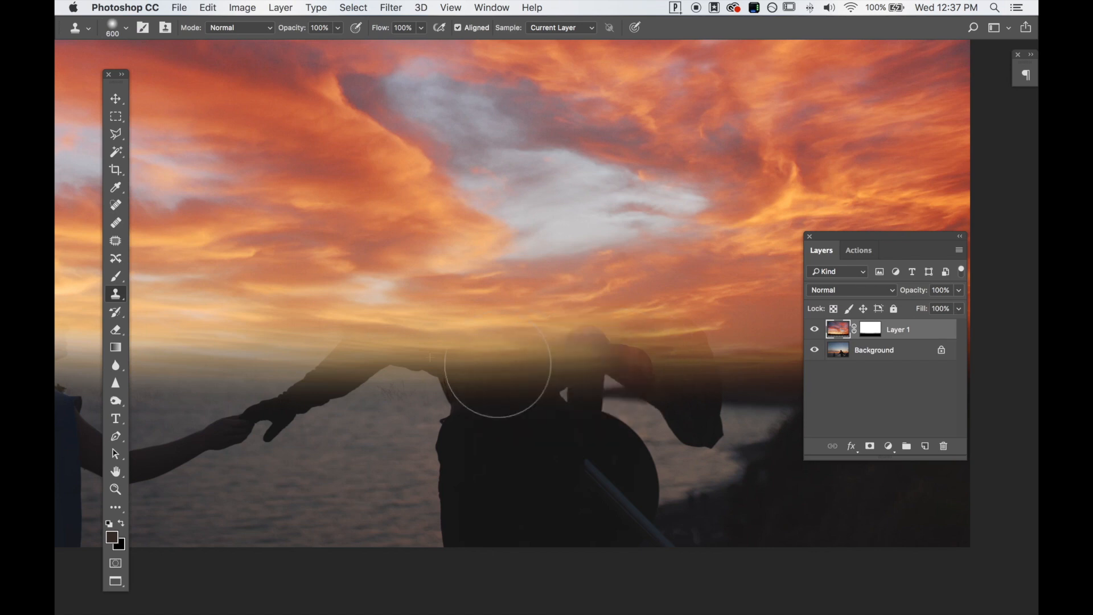
key("super+shift+z")
key("super+shift+z")
key("super+shift+z")
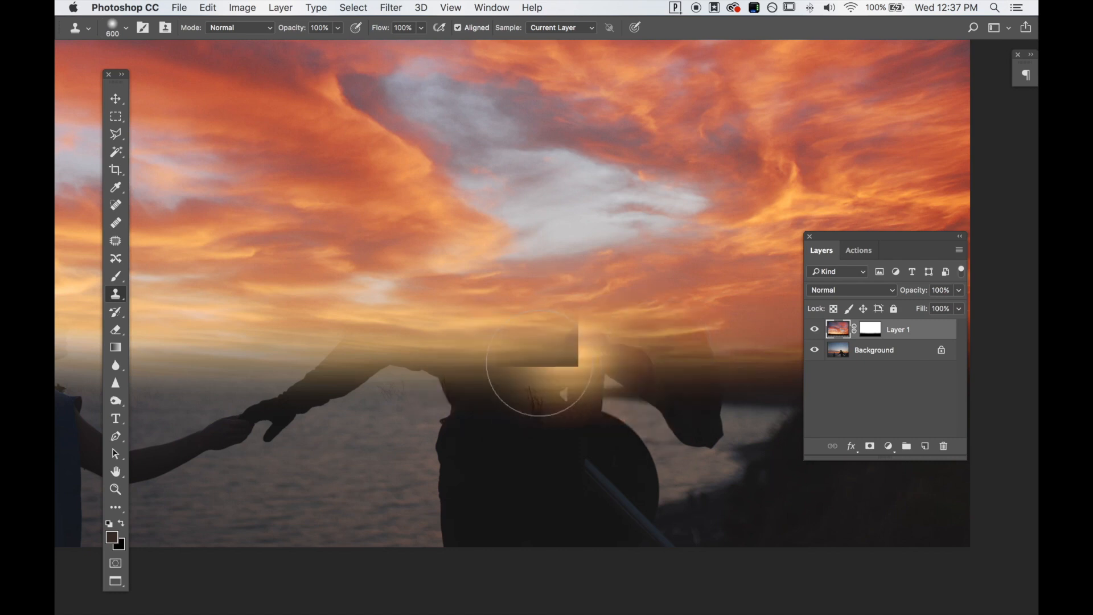
left_click(637, 364)
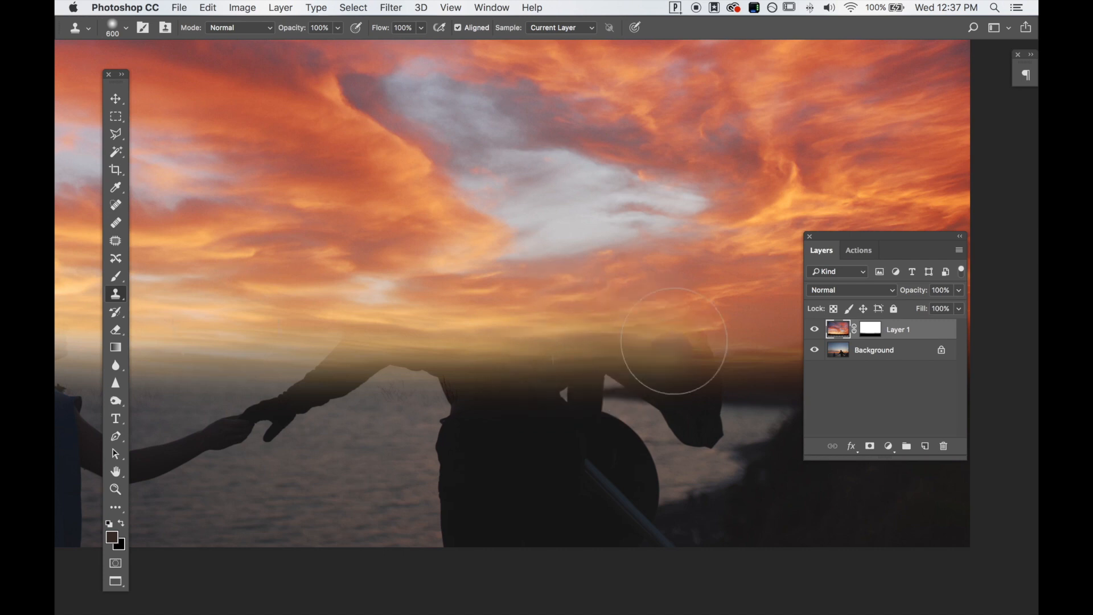
left_click(613, 333)
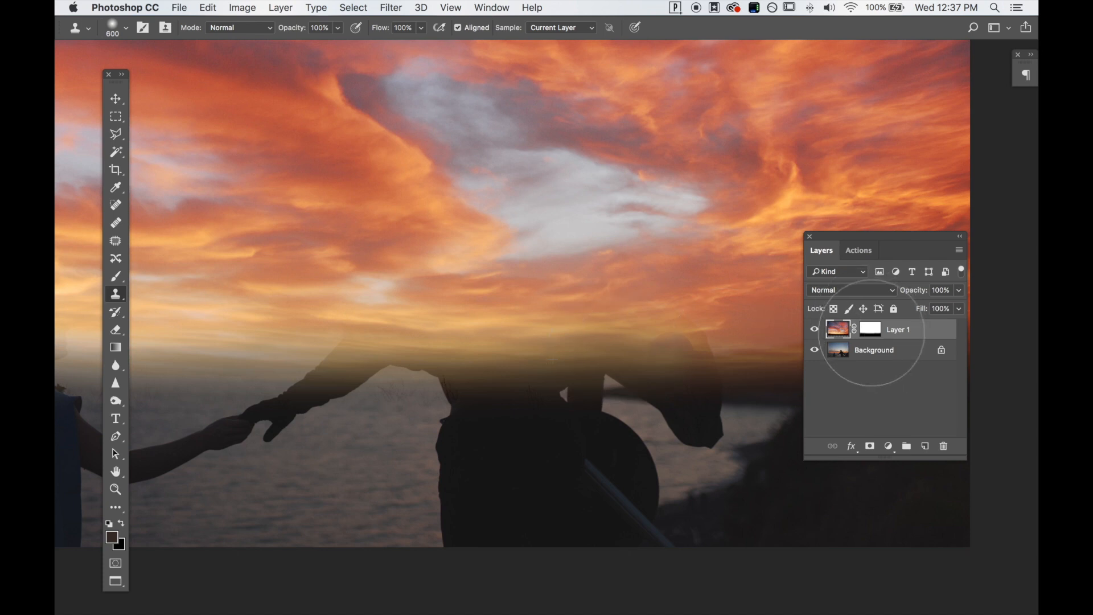
left_click(870, 329)
key("x")
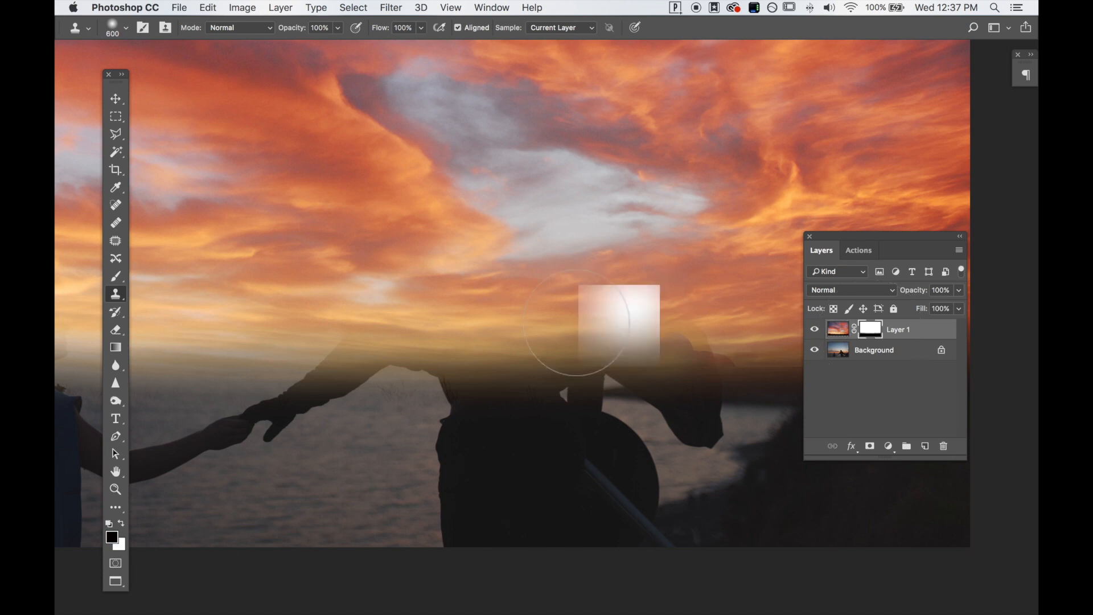
scroll(439, 357, "left", 10)
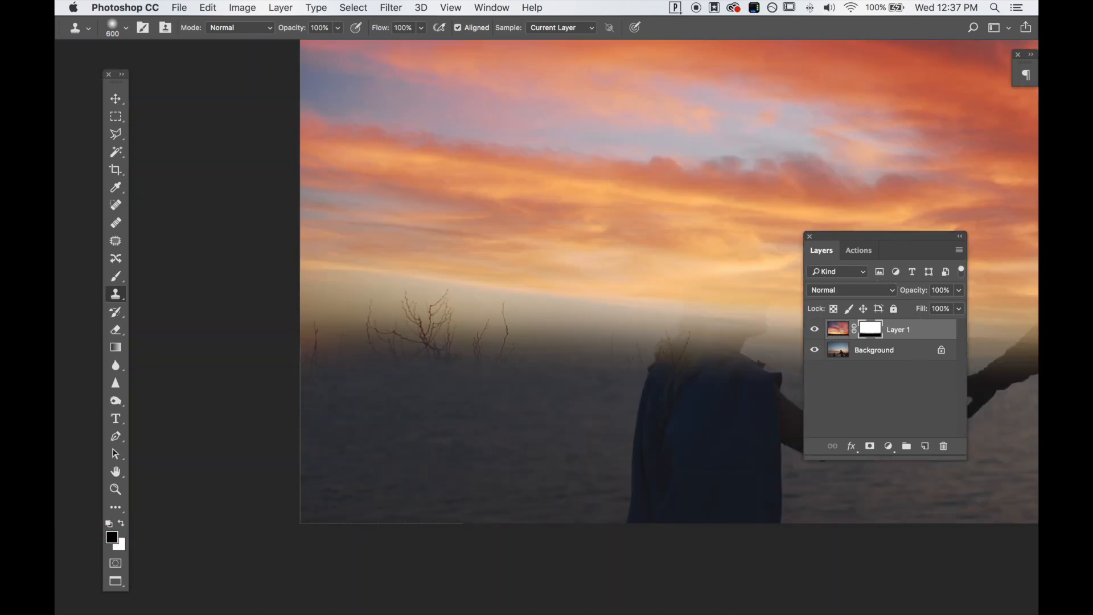
scroll(232, 369, "right", 10)
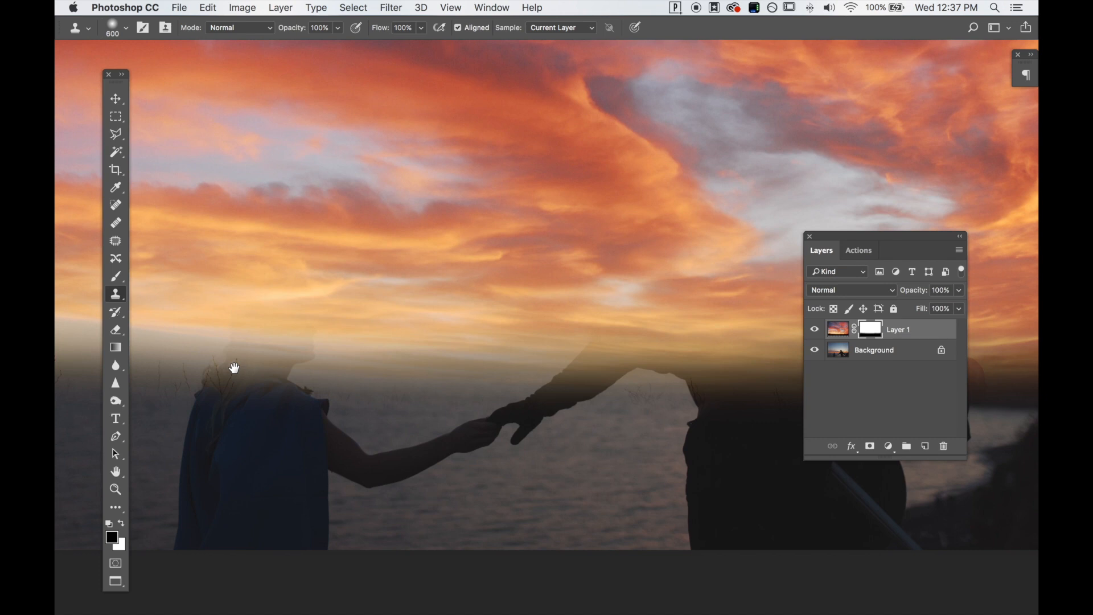
left_click_drag(839, 239, 771, 212)
left_click_drag(328, 419, 745, 426)
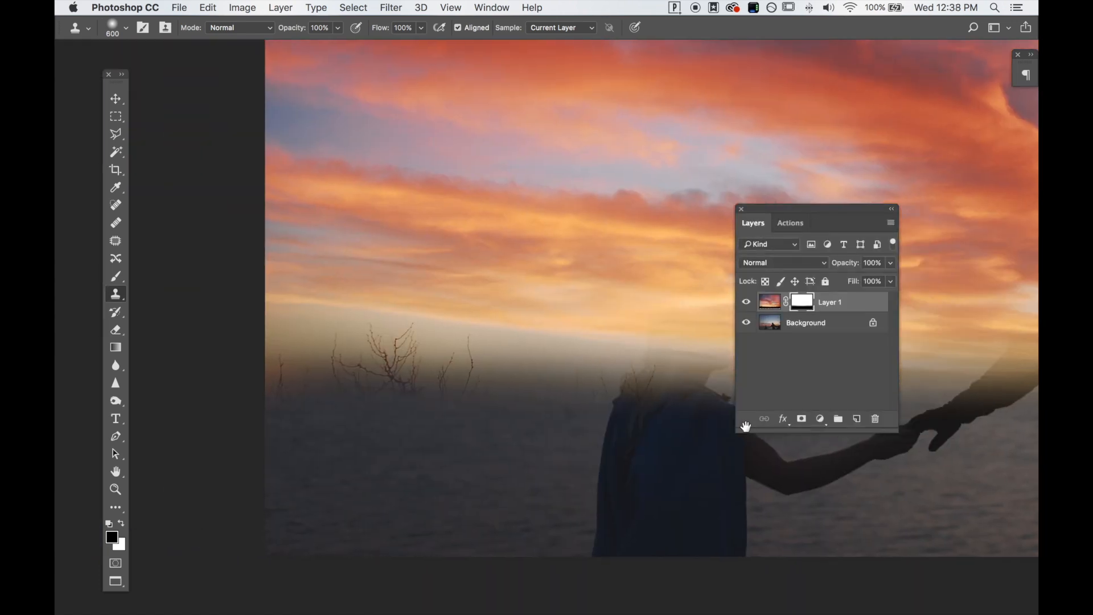
left_click(382, 296, "alt")
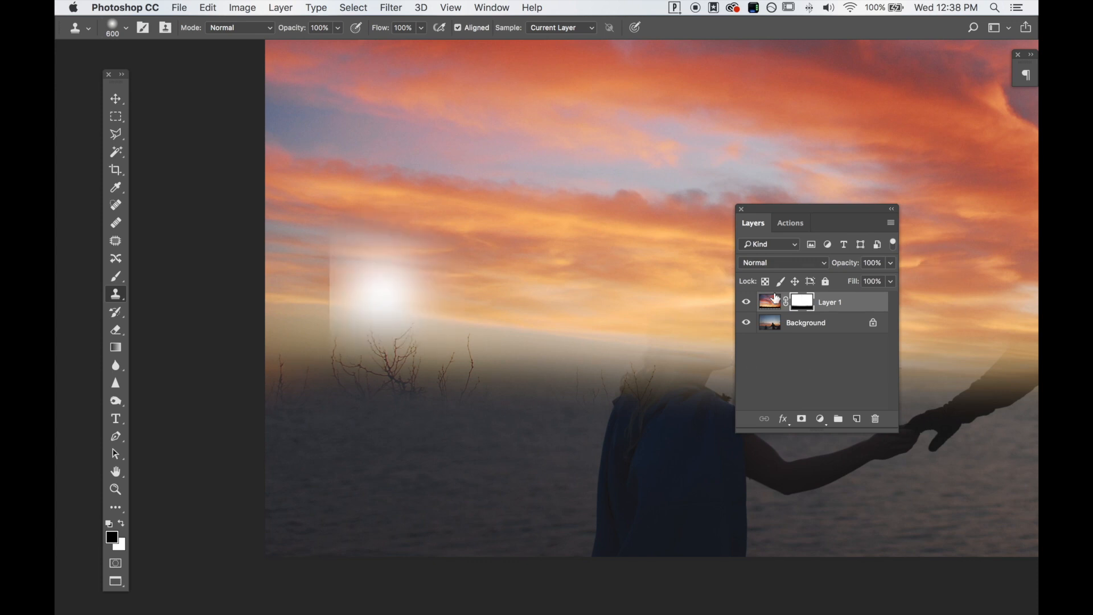
Step: Remove the tall bare branches near the left edge of Layer 1's sunset image, using the Patch tool
left_click(768, 307)
key("bracketleft")
key("bracketleft")
key("bracketleft")
key("bracketleft")
key("bracketleft")
key("bracketleft")
key("bracketleft")
key("bracketleft")
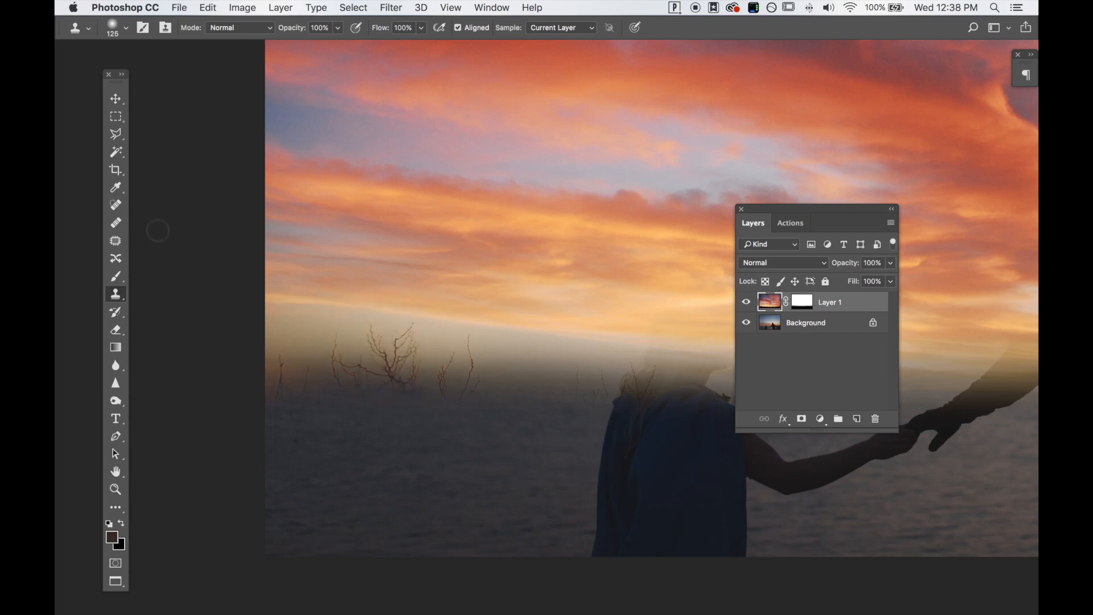
left_click(116, 244)
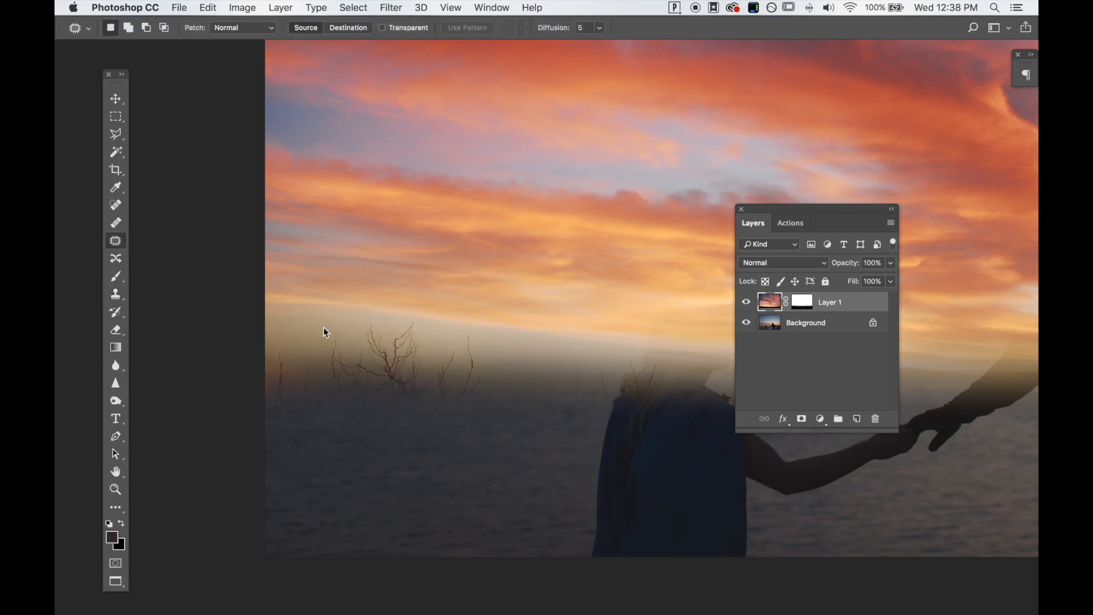
mouse_move(350, 340)
left_mouse_down()
mouse_move(329, 324)
mouse_move(305, 357)
mouse_move(279, 344)
mouse_move(256, 416)
mouse_move(478, 433)
mouse_move(490, 399)
mouse_move(475, 329)
mouse_move(406, 315)
mouse_move(333, 341)
left_mouse_up()
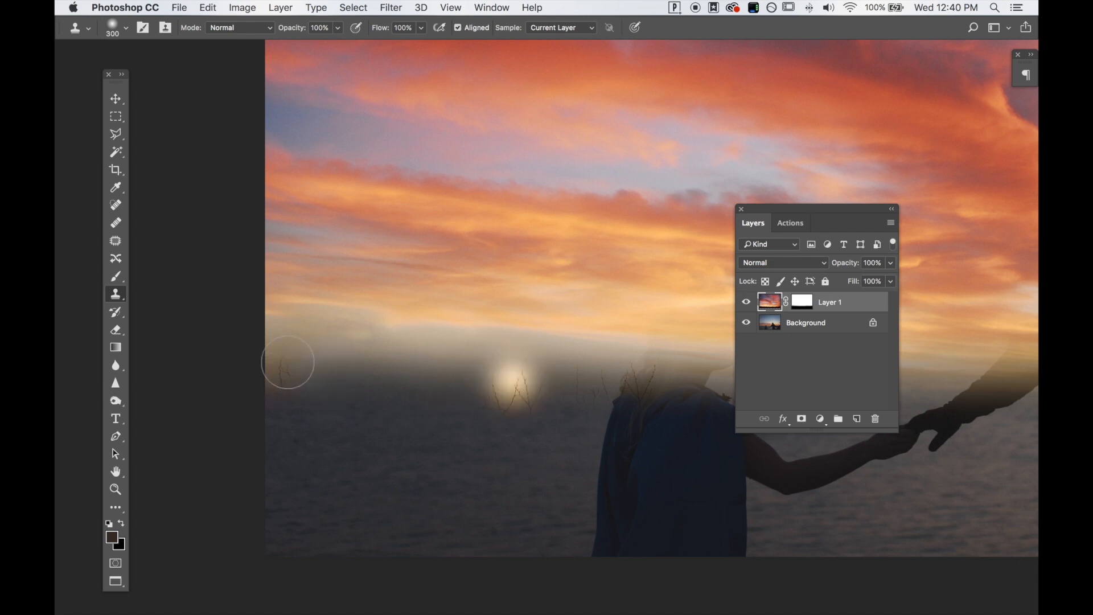
Step: Clone away the remaining twigs over the water and beside the woman's shoulder with a 300 px Clone Stamp
left_click(539, 392)
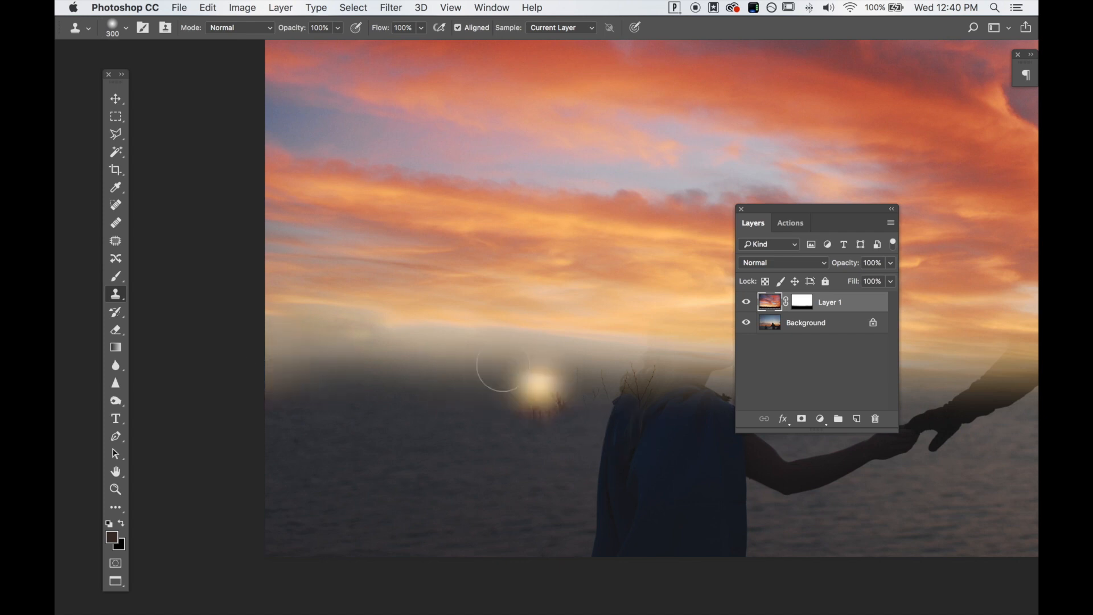
left_click(479, 377, "alt")
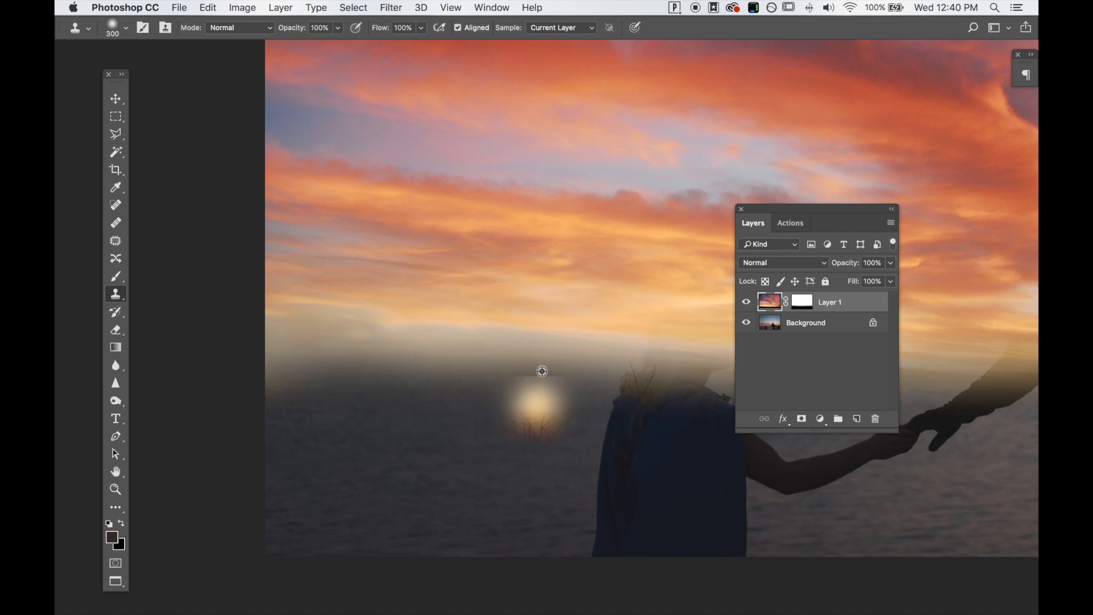
left_click(622, 380, "alt")
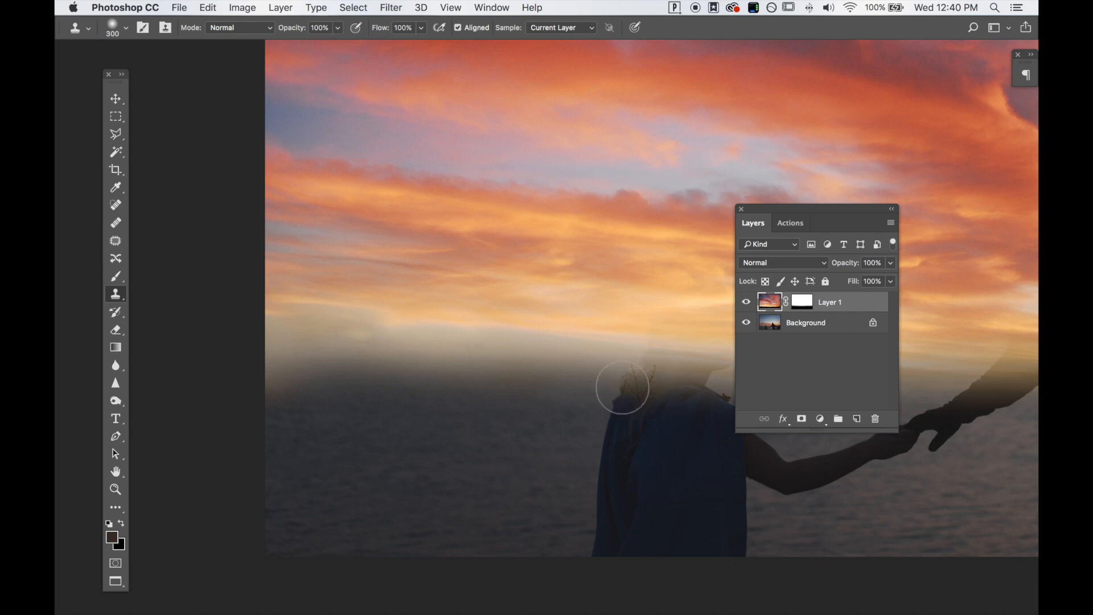
left_click_drag(647, 385, 652, 396)
Step: Compare the sunset with the couple underneath by lowering Layer 1's opacity to 46% and restoring it to 100%
key("super+minus")
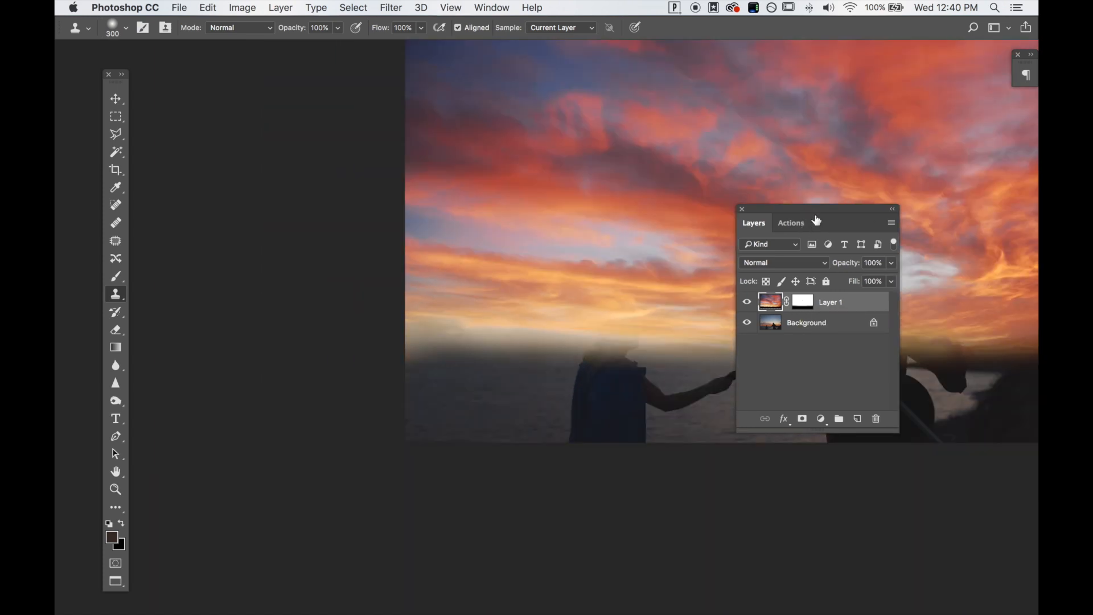
left_click_drag(820, 220, 950, 342)
left_click_drag(674, 261, 448, 363)
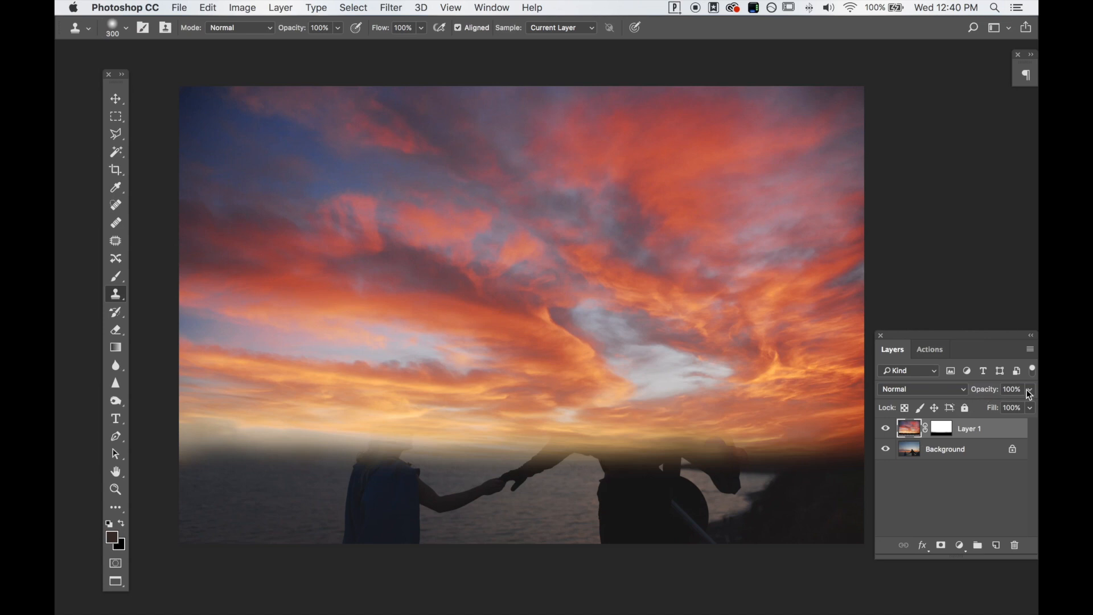
left_click(996, 405)
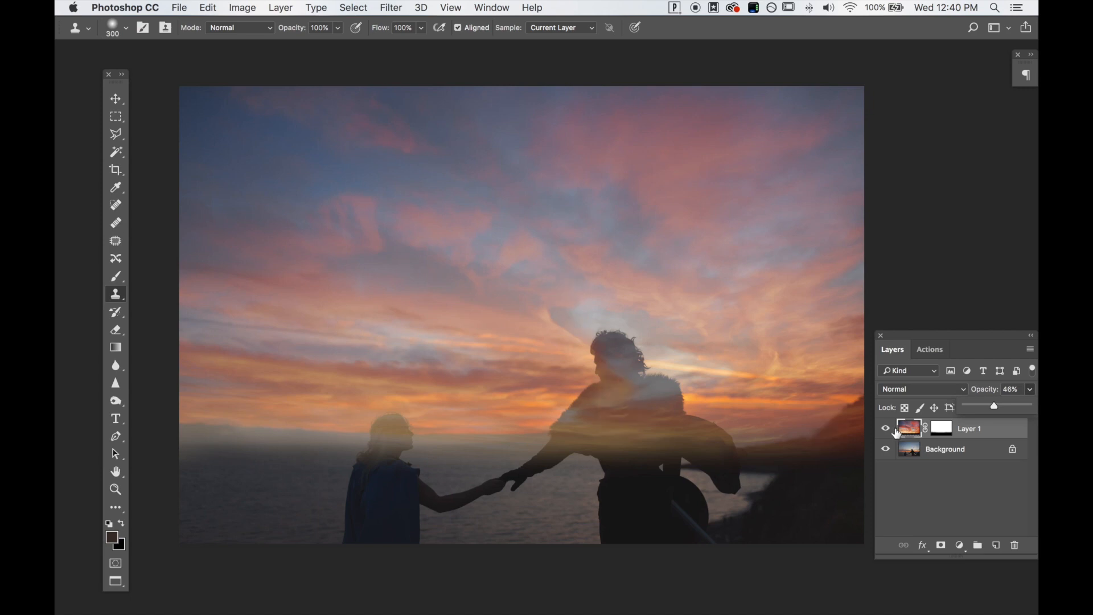
left_click_drag(992, 406, 1038, 409)
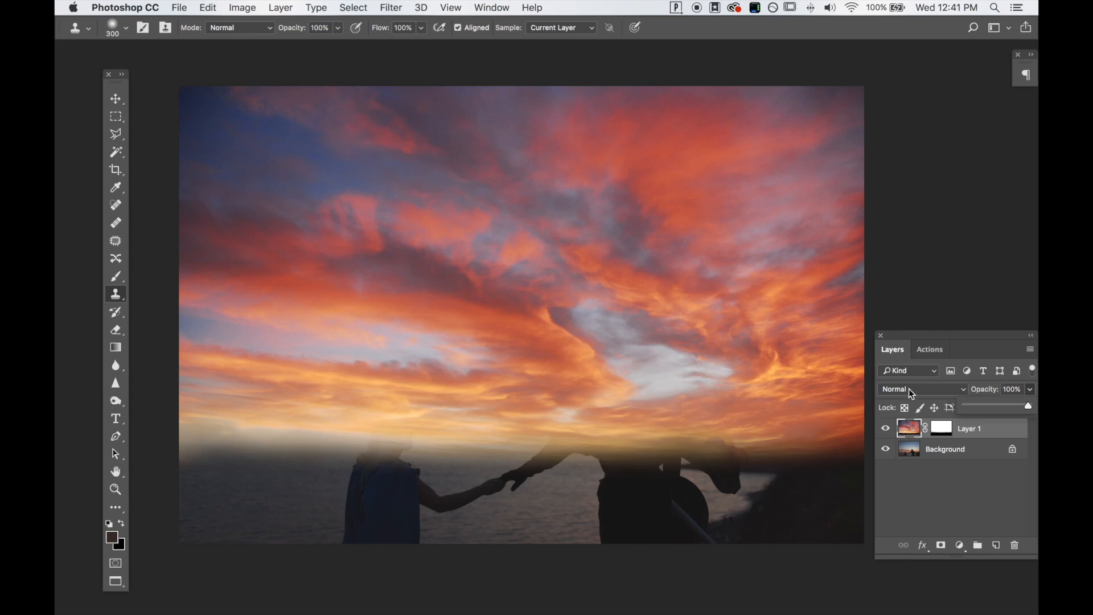
Step: Try the Multiply blend mode on Layer 1 and settle on Overlay
left_click(912, 392)
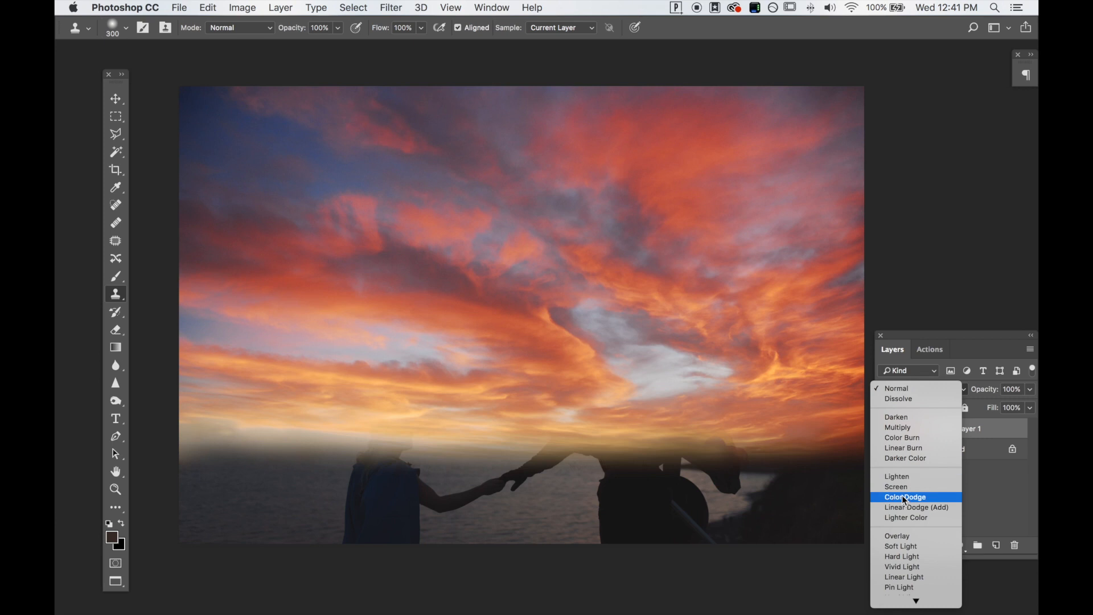
left_click(910, 427)
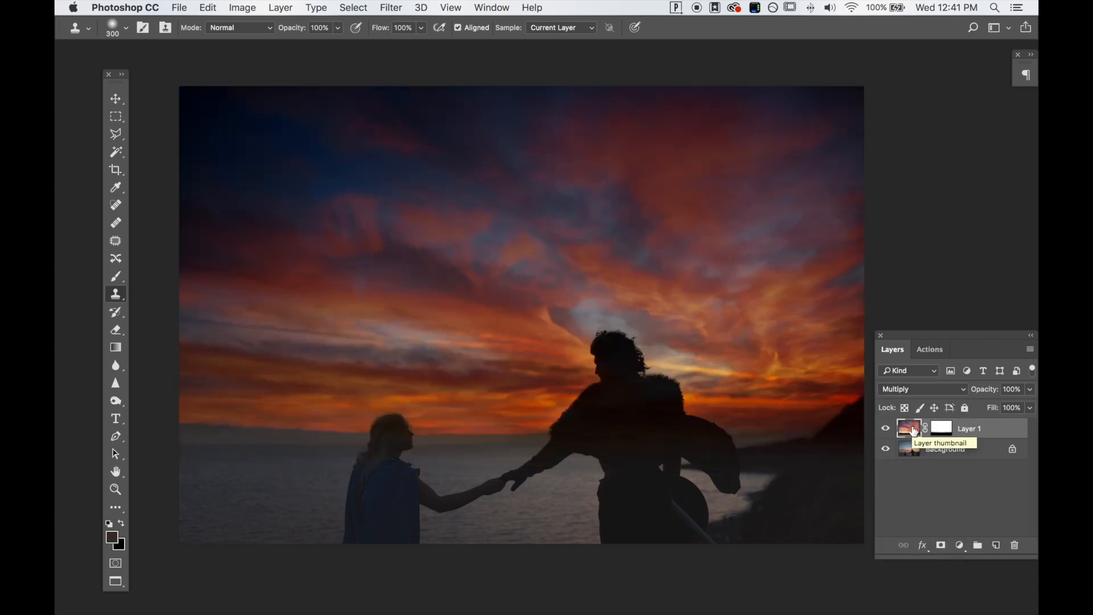
left_click(921, 392)
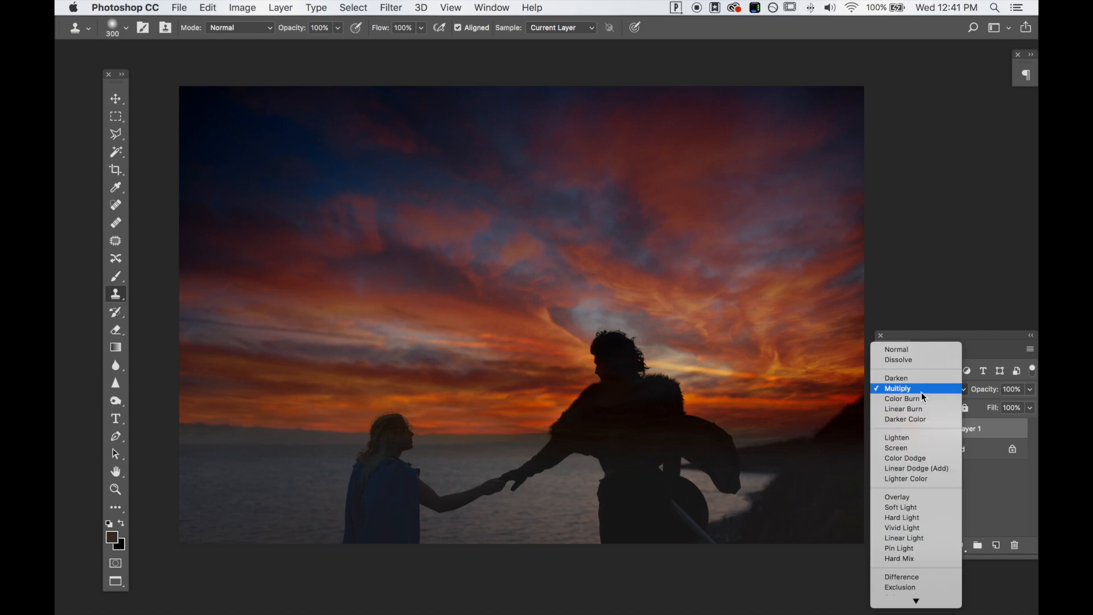
left_click(916, 497)
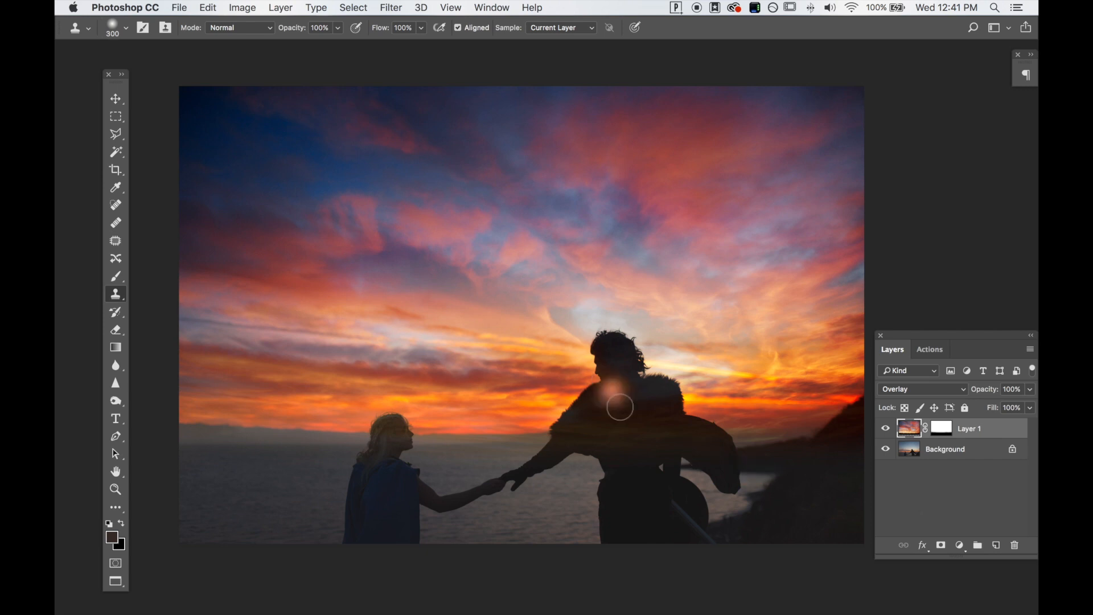
Step: Paint black on Layer 1's mask with a 400 px brush over the man, the woman and the water to remove the sunset color
left_click(942, 430)
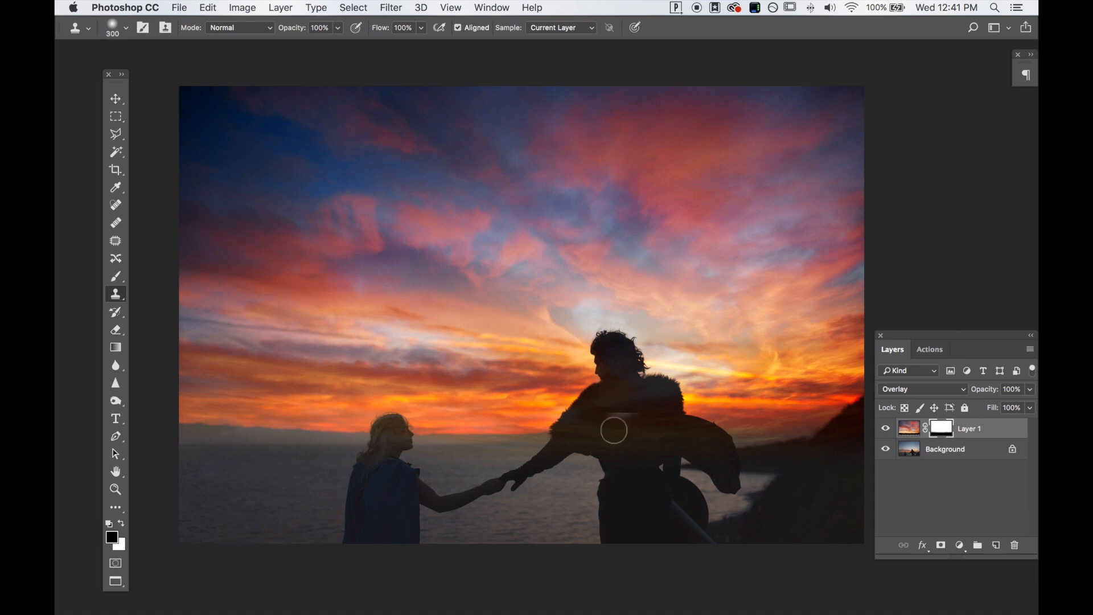
mouse_move(592, 410)
left_mouse_down()
mouse_move(564, 438)
mouse_move(608, 441)
left_mouse_up()
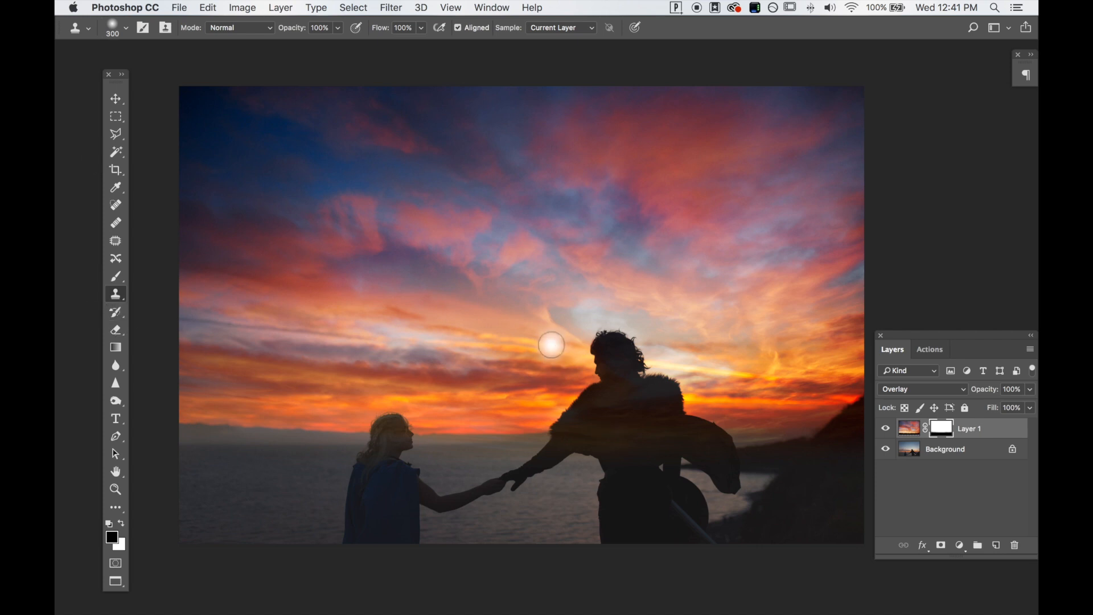
key("b")
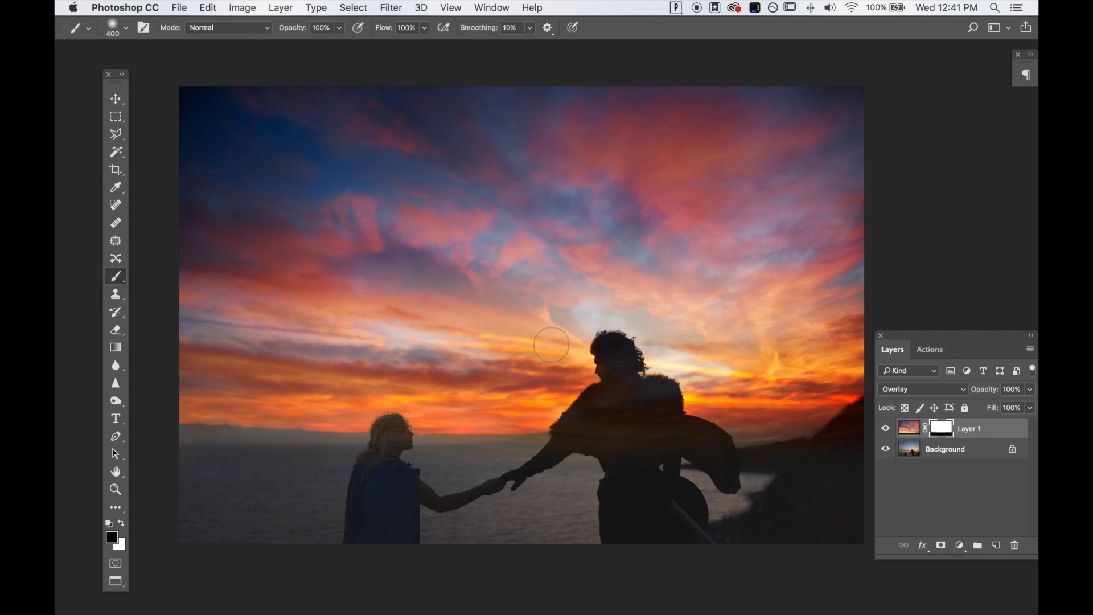
mouse_move(610, 480)
left_mouse_down()
mouse_move(616, 368)
mouse_move(607, 401)
mouse_move(568, 435)
mouse_move(591, 441)
mouse_move(571, 456)
mouse_move(642, 426)
mouse_move(651, 405)
mouse_move(654, 473)
mouse_move(673, 426)
mouse_move(705, 451)
mouse_move(727, 490)
mouse_move(689, 440)
mouse_move(721, 455)
left_mouse_up()
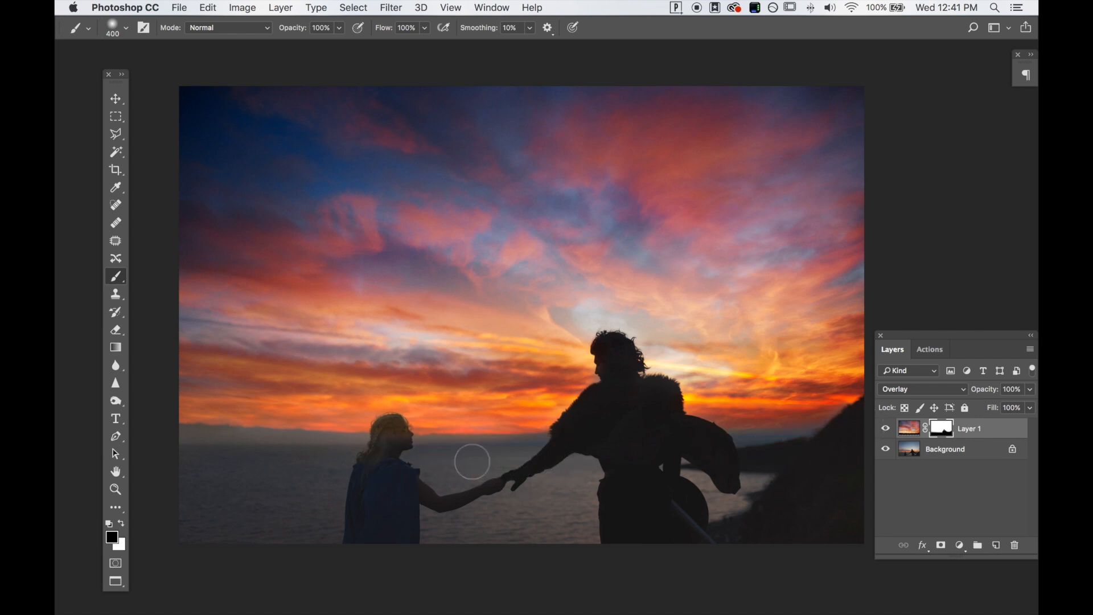
mouse_move(396, 447)
left_mouse_down()
mouse_move(391, 435)
mouse_move(384, 456)
left_mouse_up()
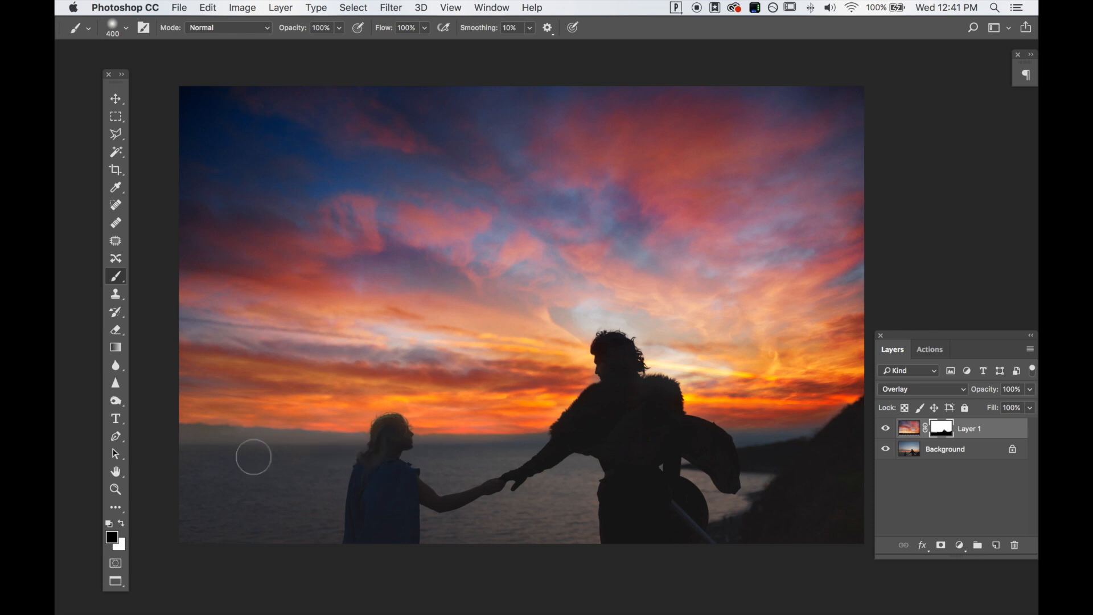
left_click_drag(256, 446, 144, 446)
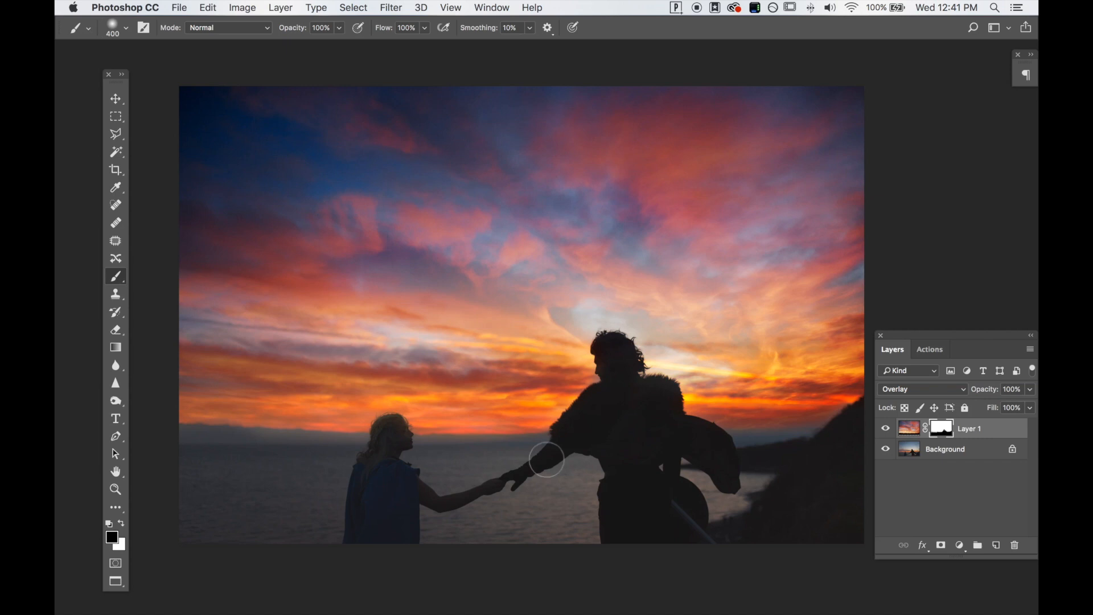
Step: Examine the mask edges around the couple up close, with the brush reduced to 125 px and white as the foreground color
key("bracketleft")
key("bracketleft")
key("bracketleft")
key("bracketleft")
key("bracketleft")
key("bracketleft")
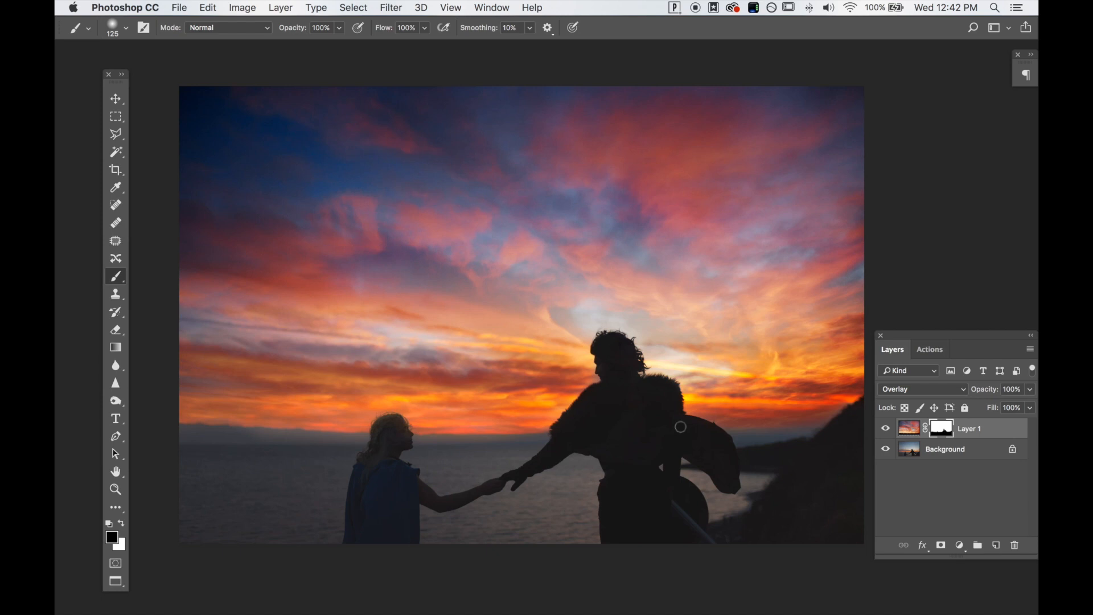
key("super+plus")
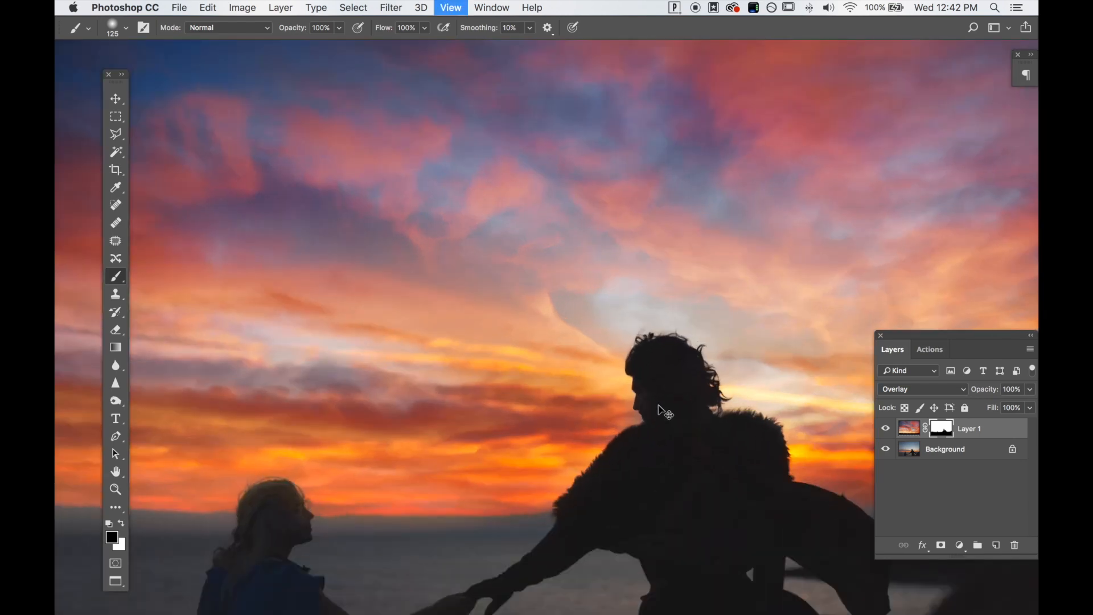
key("x")
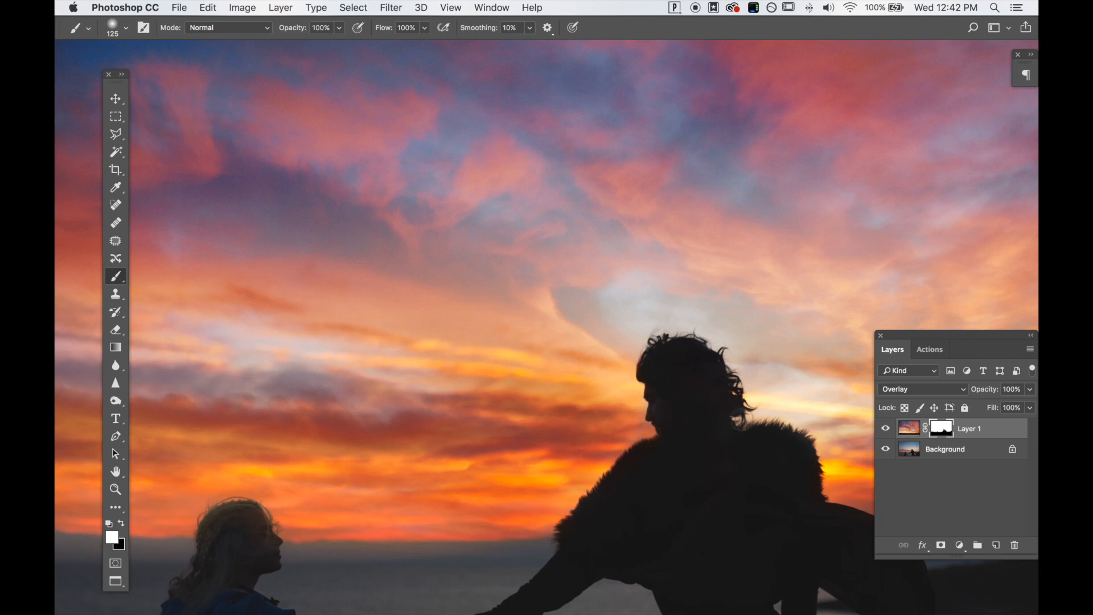
key("super+0")
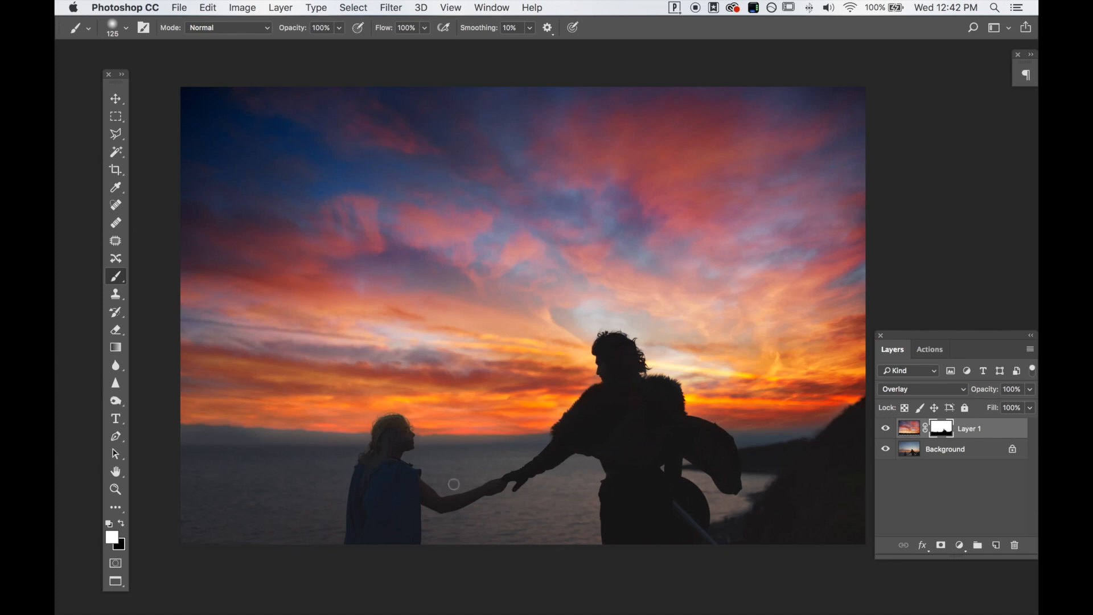
Step: Close DSC_5574.NEF without saving and clear the selection in the sunset image
key("super+w")
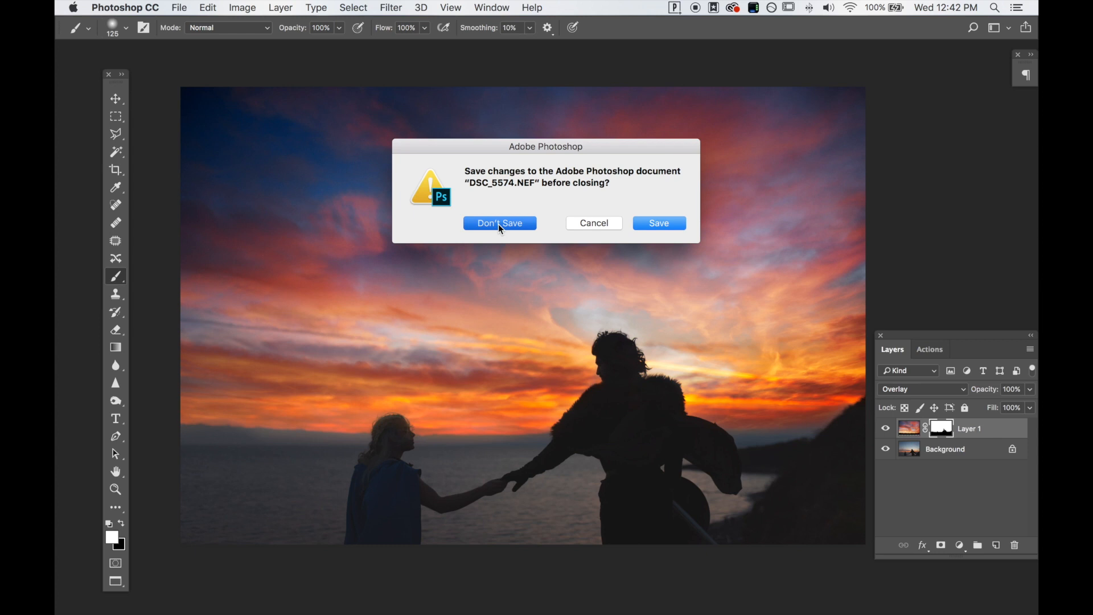
left_click(501, 224)
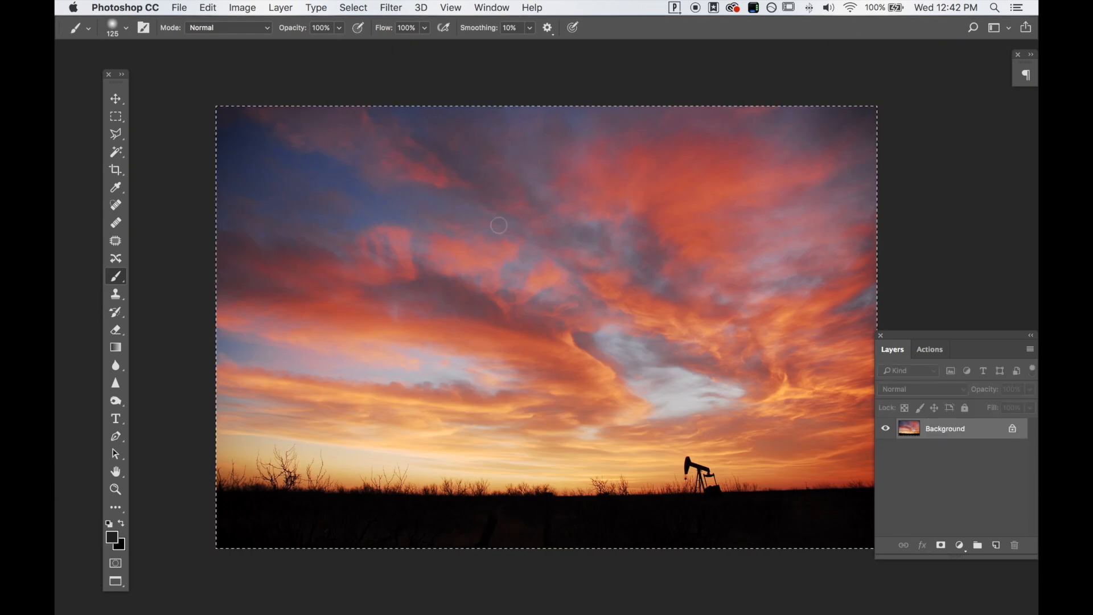
key("super+d")
Step: Switch to Lightroom Classic and warm the domed building photo 252.JPG with Temp +42, Tint +33 and Exposure +0.20
left_click(436, 595)
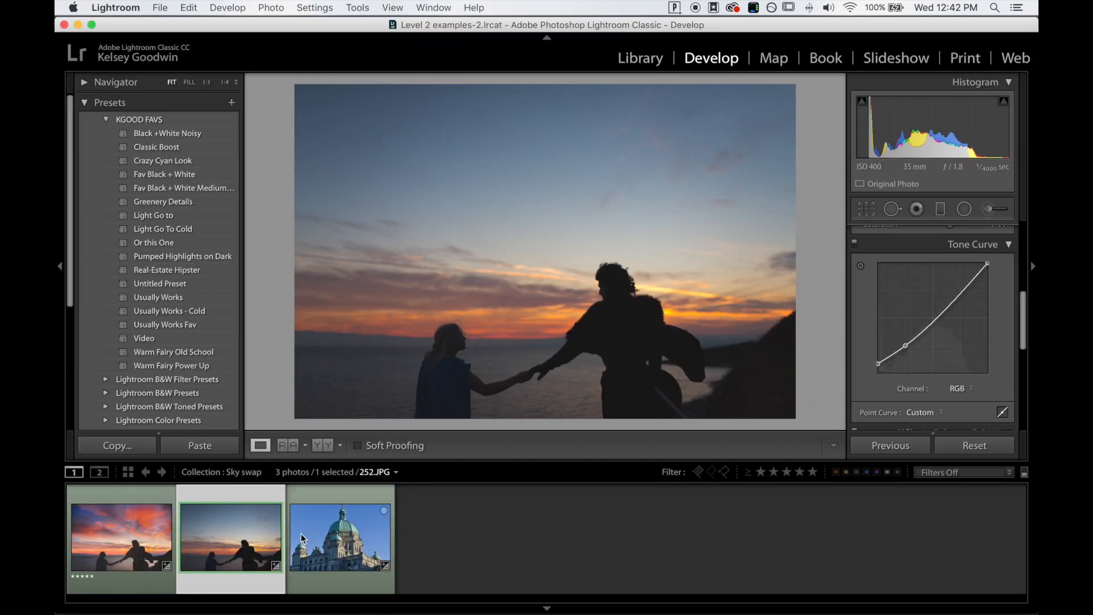
left_click(304, 538)
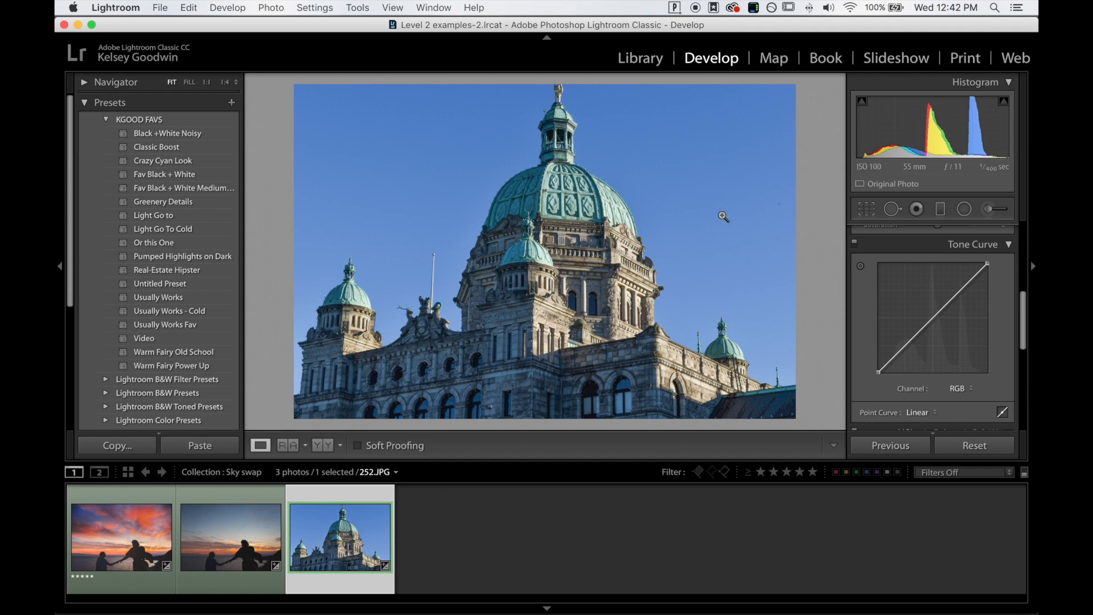
scroll(915, 266, "up", 8)
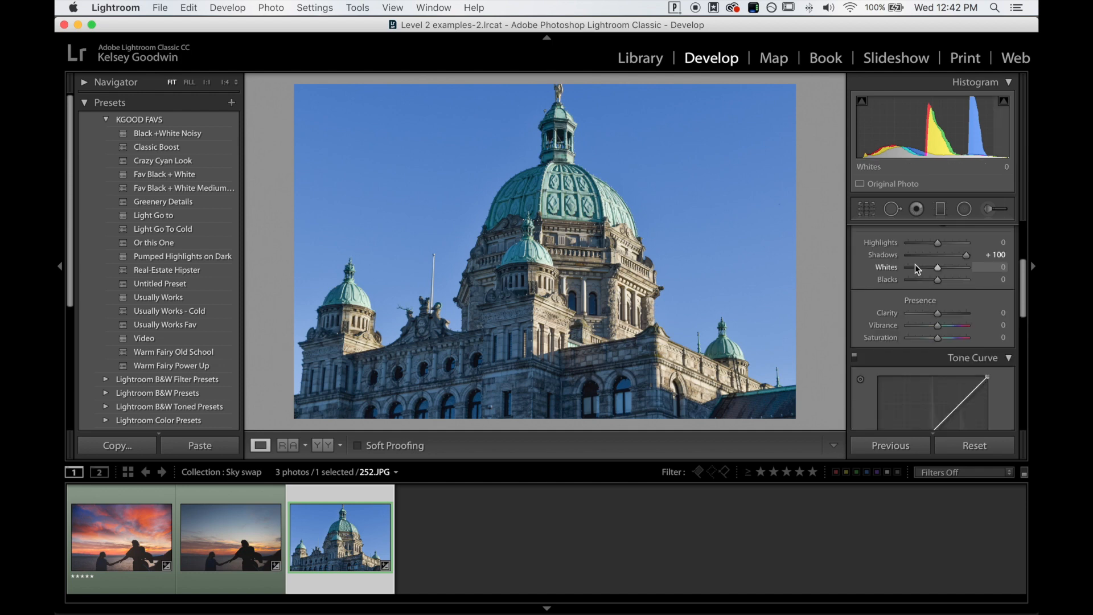
mouse_move(938, 296)
left_mouse_down()
mouse_move(944, 309)
mouse_move(951, 296)
left_mouse_up()
left_click_drag(943, 340, 939, 341)
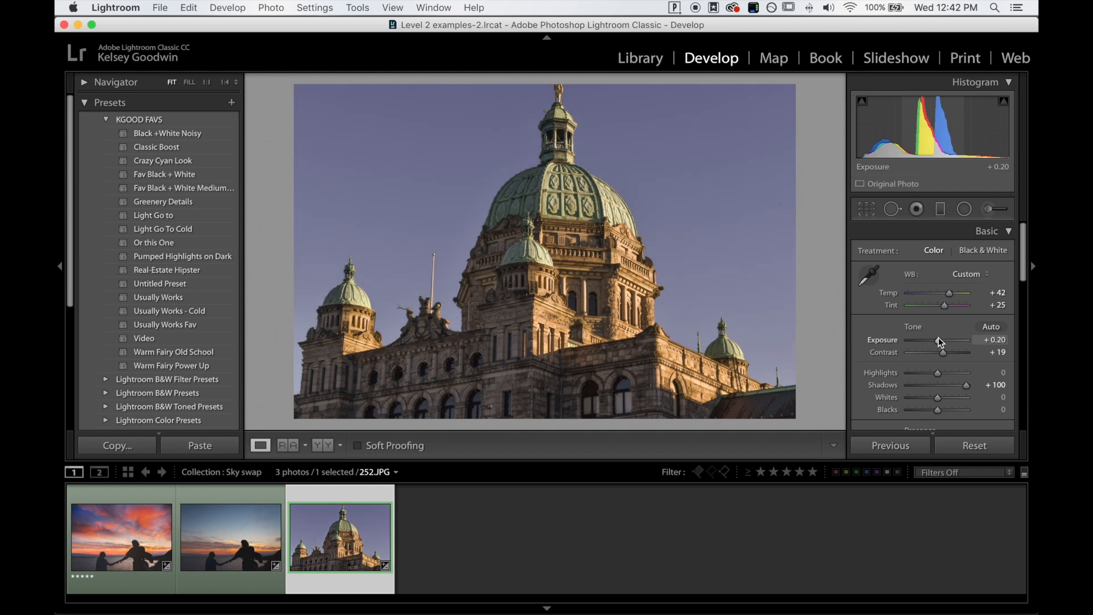
scroll(938, 341, "down", 3)
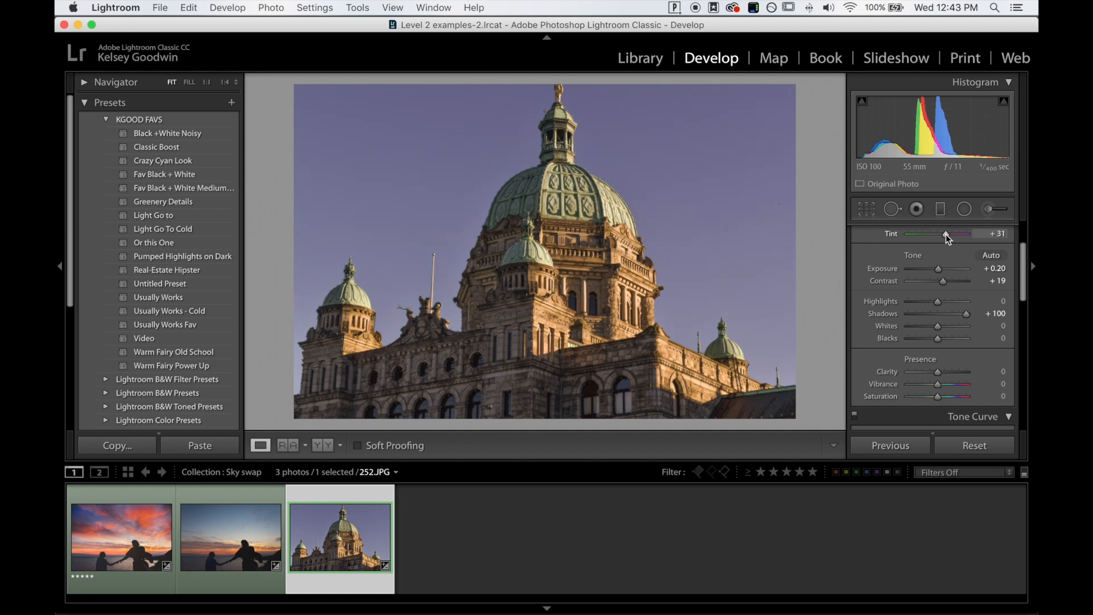
left_click_drag(946, 236, 947, 235)
Step: Open 252.JPG in Photoshop CC 2018 as a copy with Lightroom adjustments
right_click(331, 536)
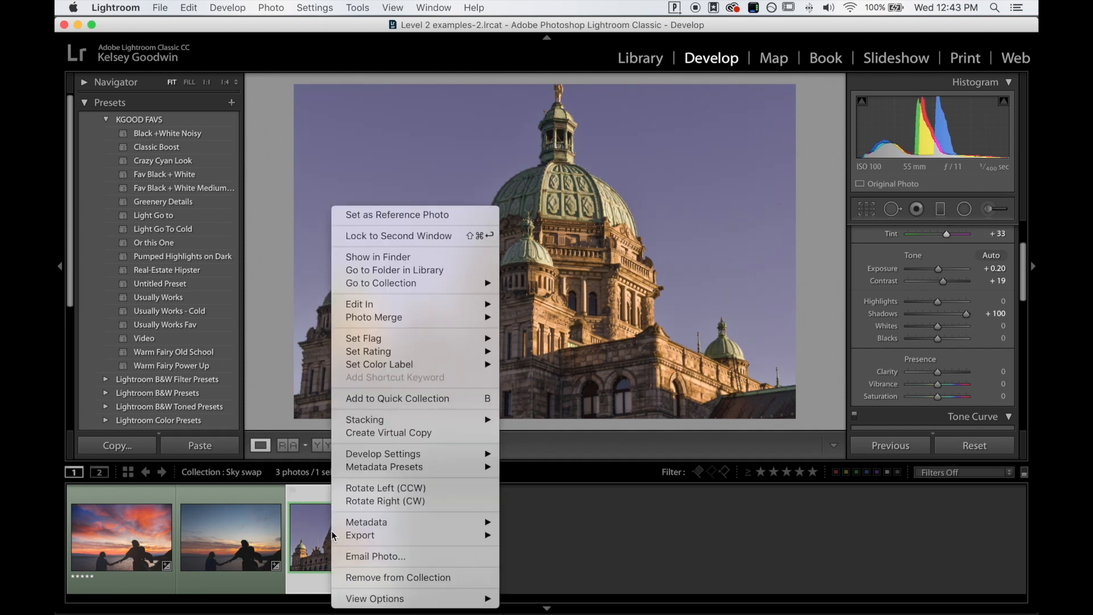
mouse_move(398, 304)
left_click(561, 307)
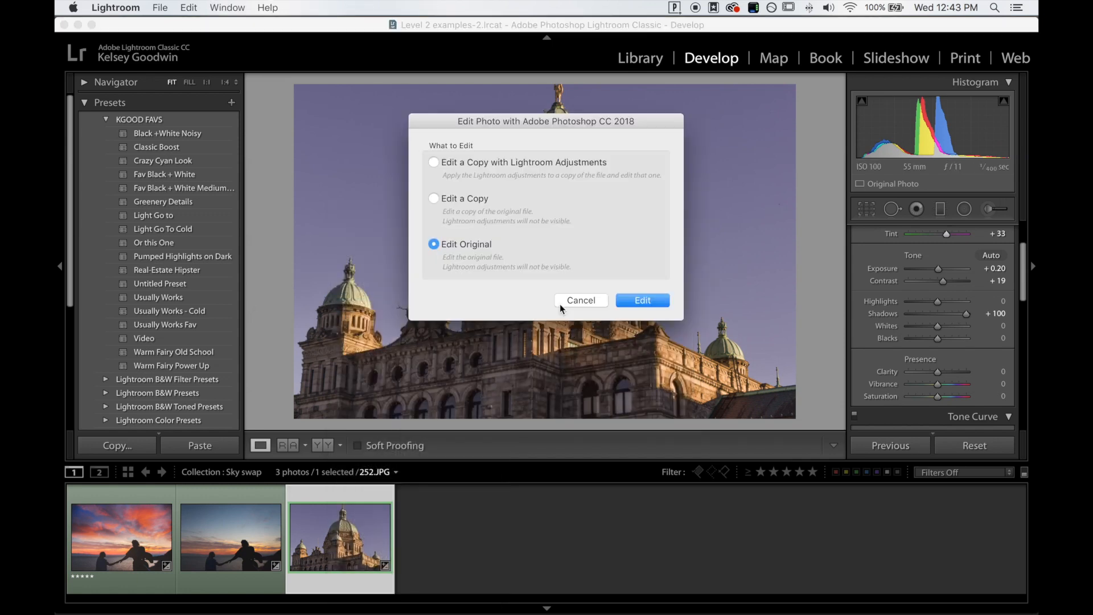
left_click(434, 162)
left_click(654, 300)
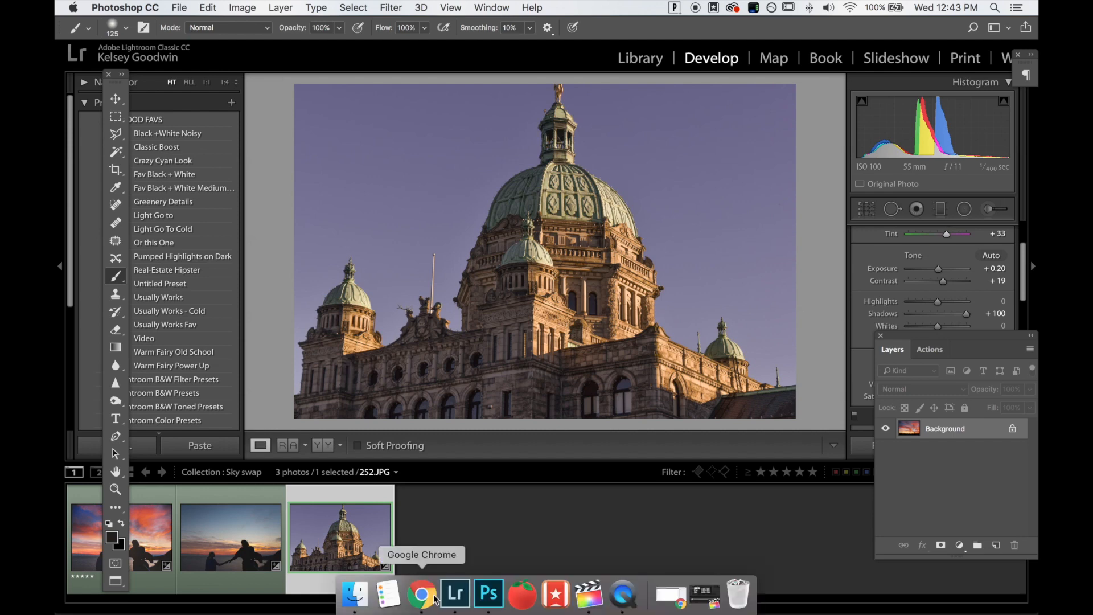
right_click(455, 594)
left_click(470, 536)
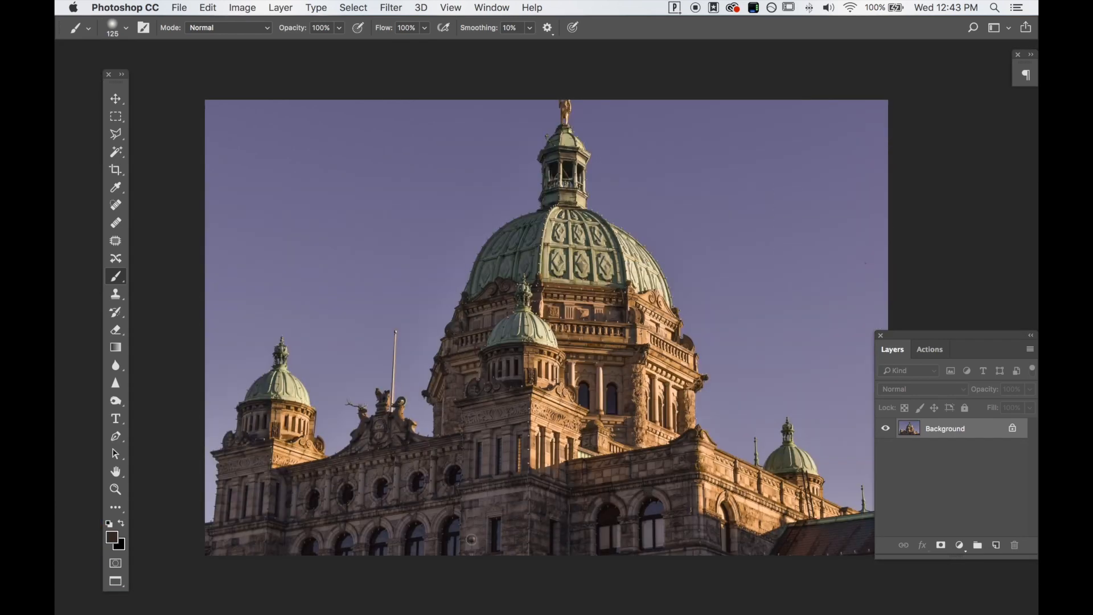
Step: Paste the copied Sunset-3.jpg image into 252.JPG as a new layer above the building
key("f")
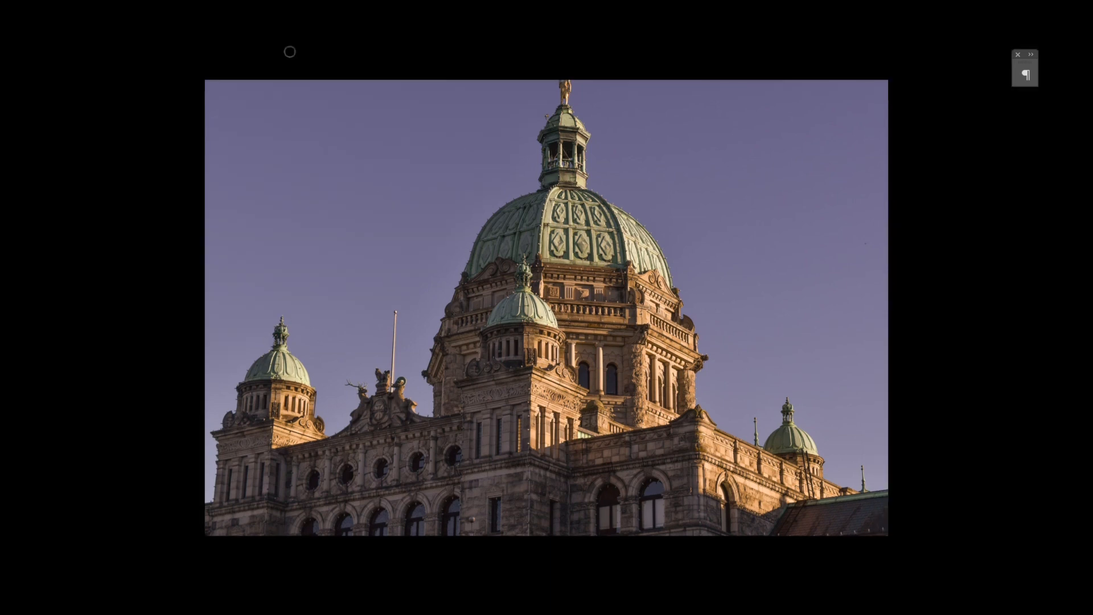
key("f")
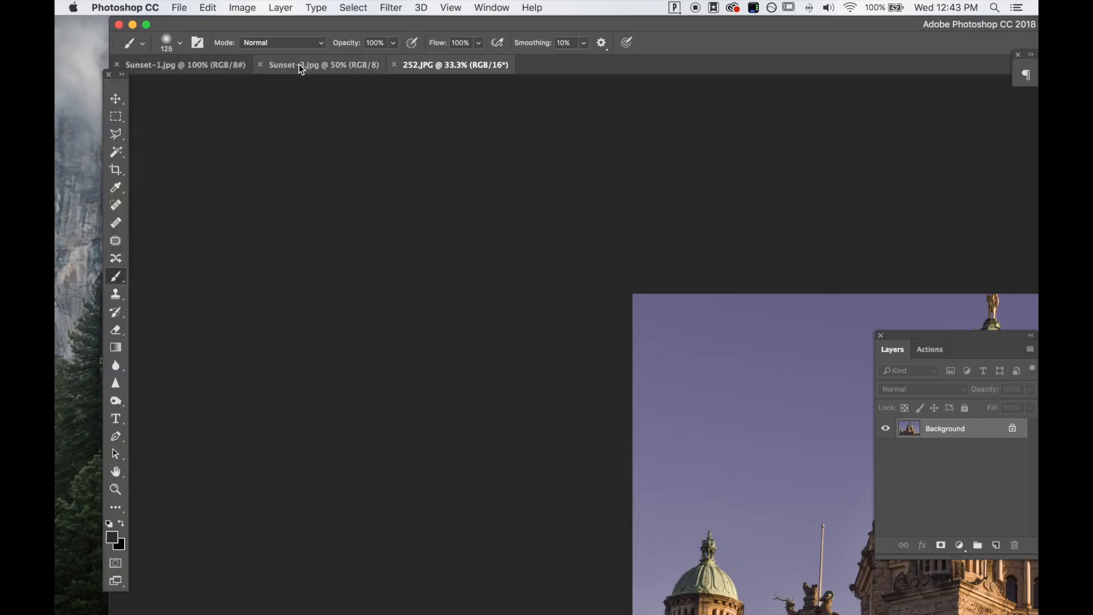
left_click(298, 66)
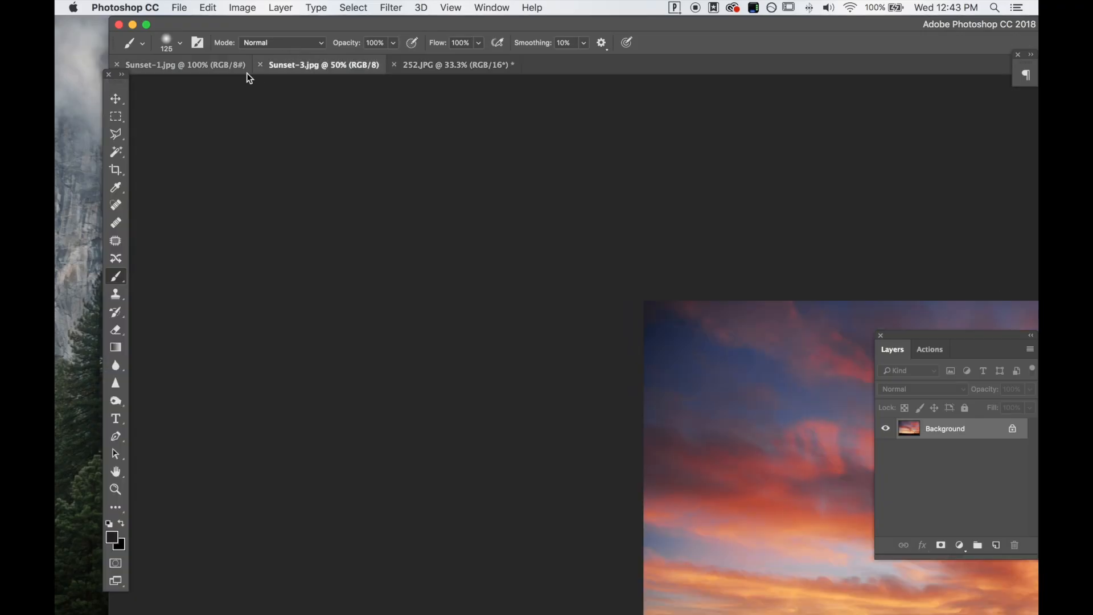
left_click(433, 67)
key("super+v")
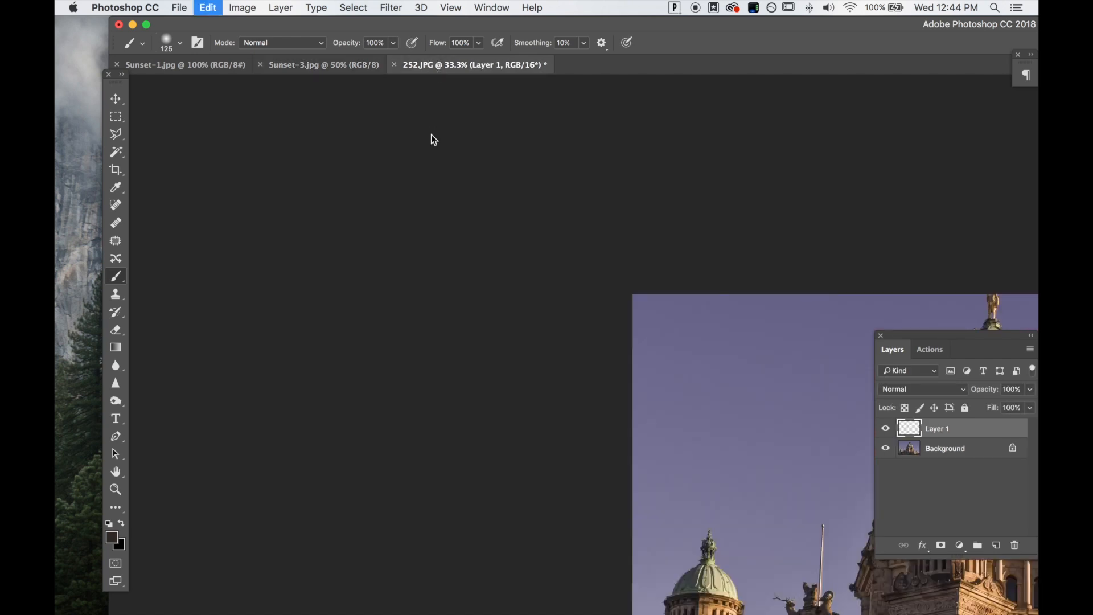
key("f")
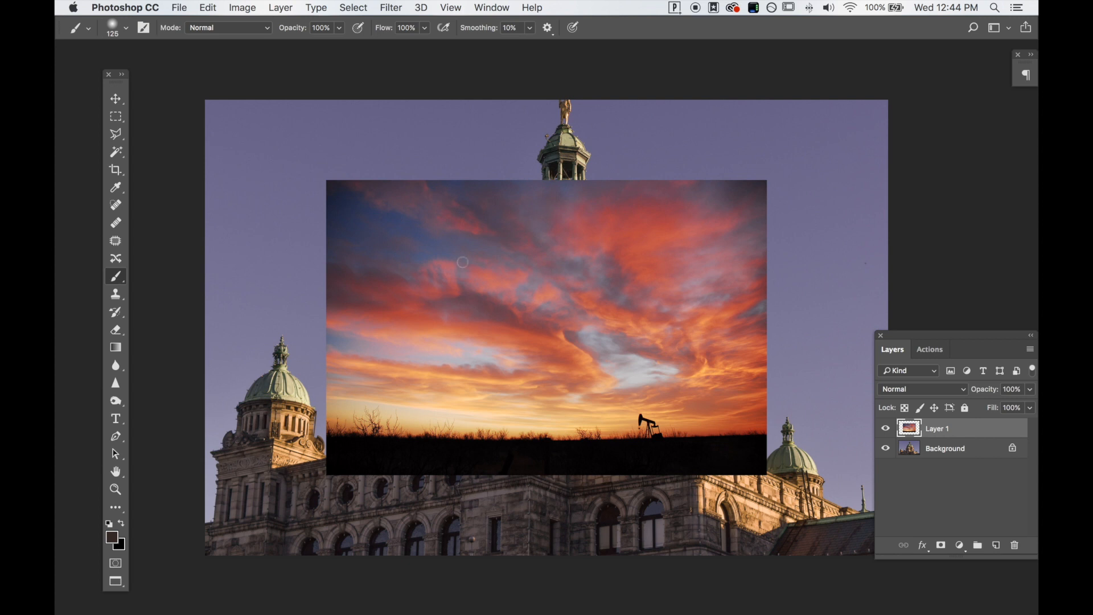
Step: Free Transform the sunset layer to about 162% so it covers the whole building photo
key("super+t")
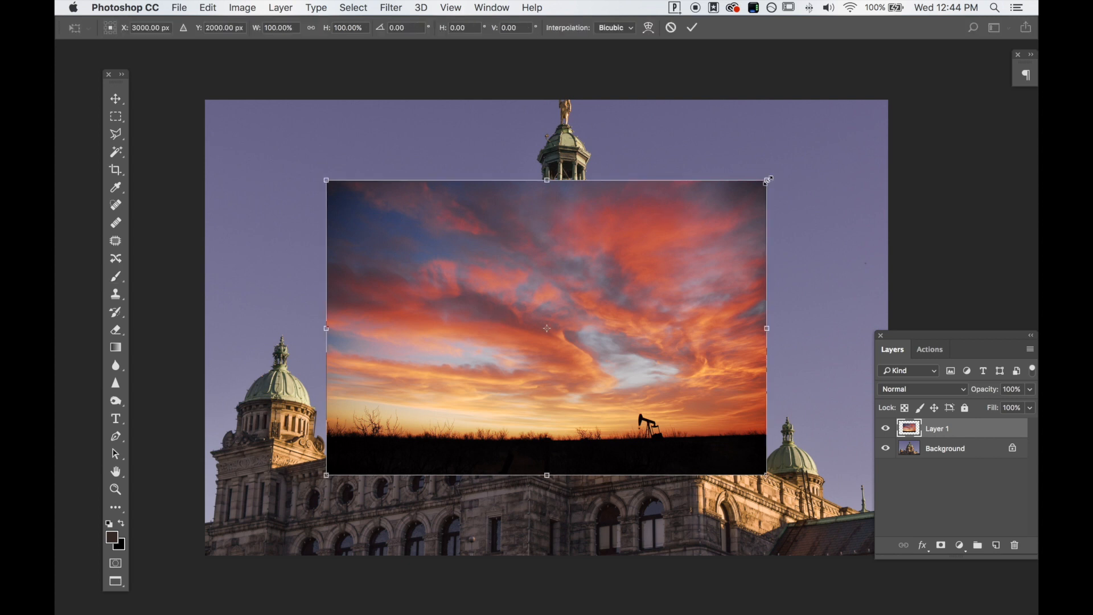
left_click_drag(768, 179, 903, 97)
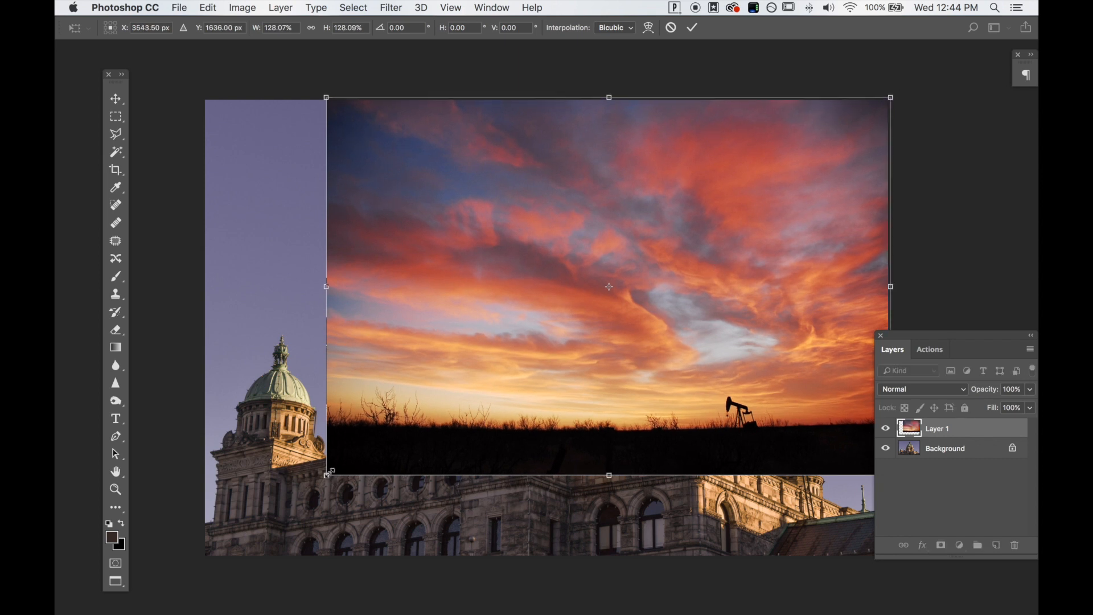
left_click_drag(260, 514, 158, 574)
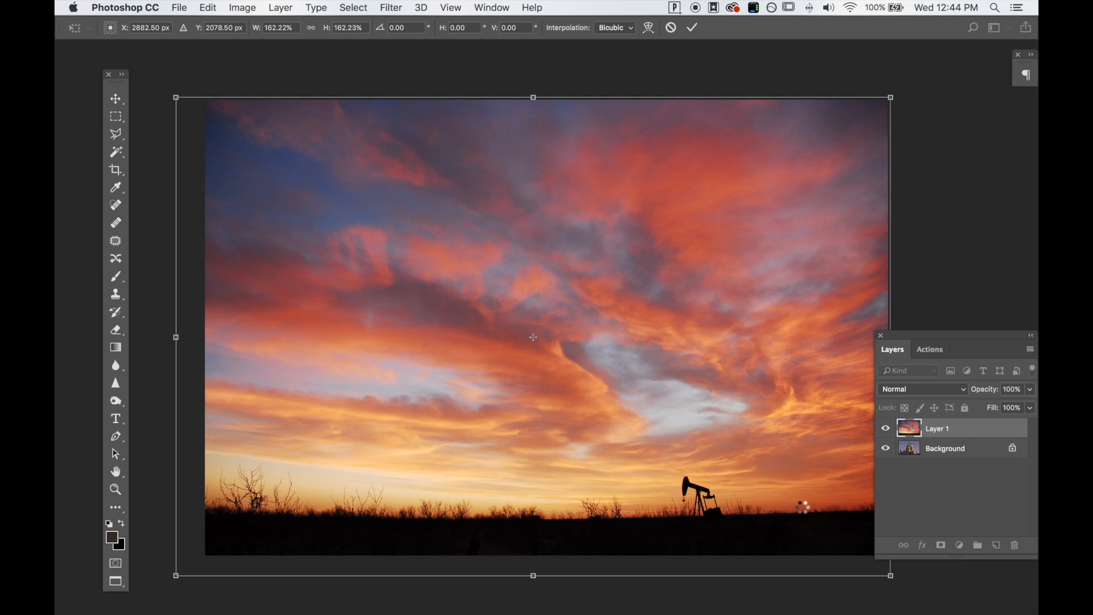
key("b")
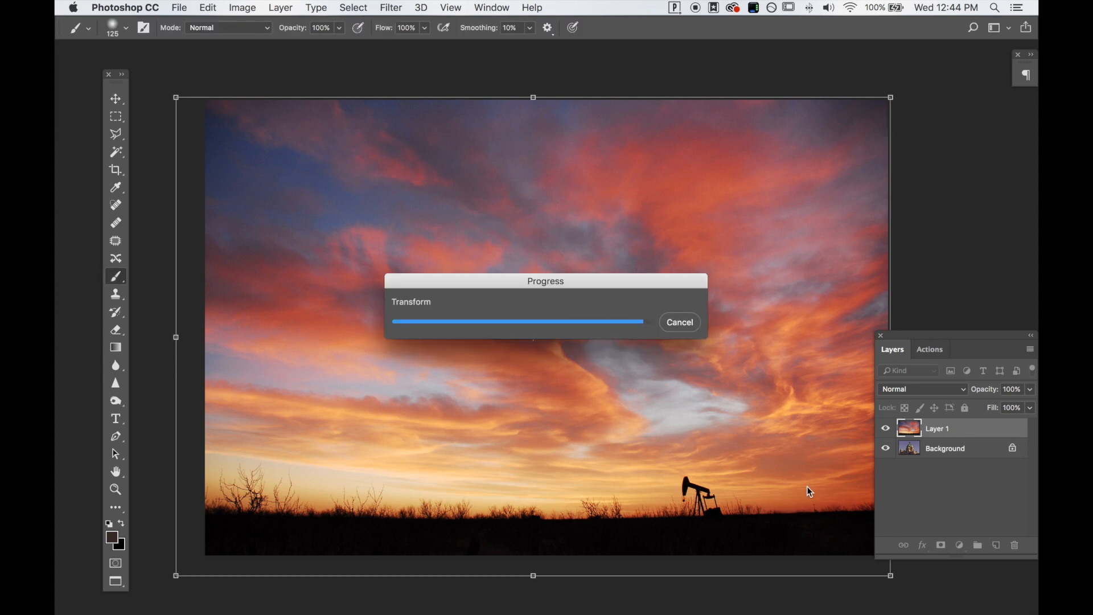
Step: Set Layer 1's blend mode to Overlay and add a layer mask to it
left_click(927, 393)
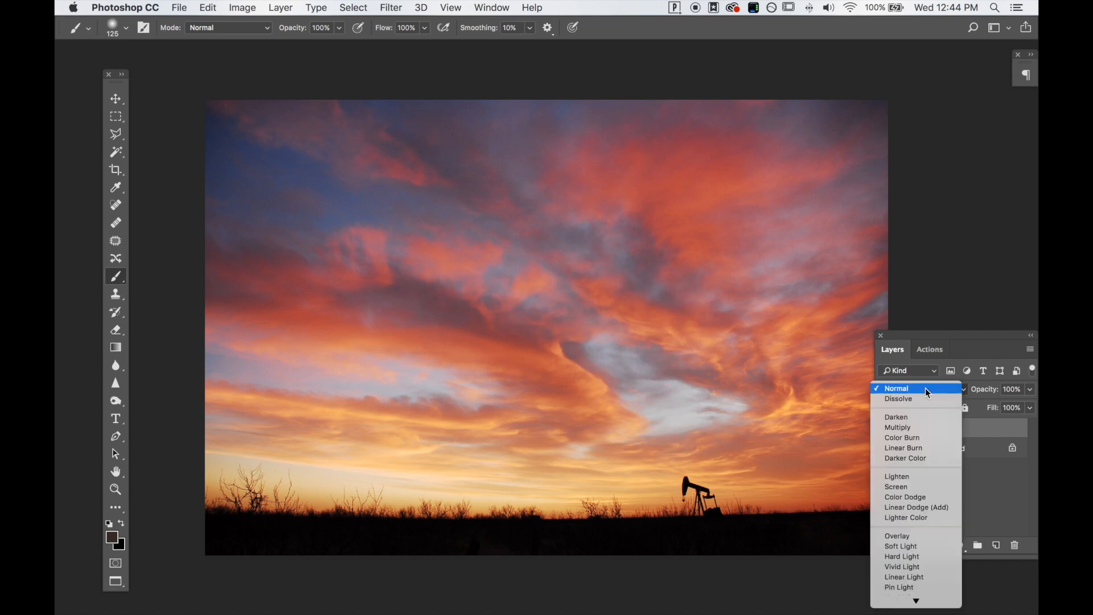
left_click(909, 536)
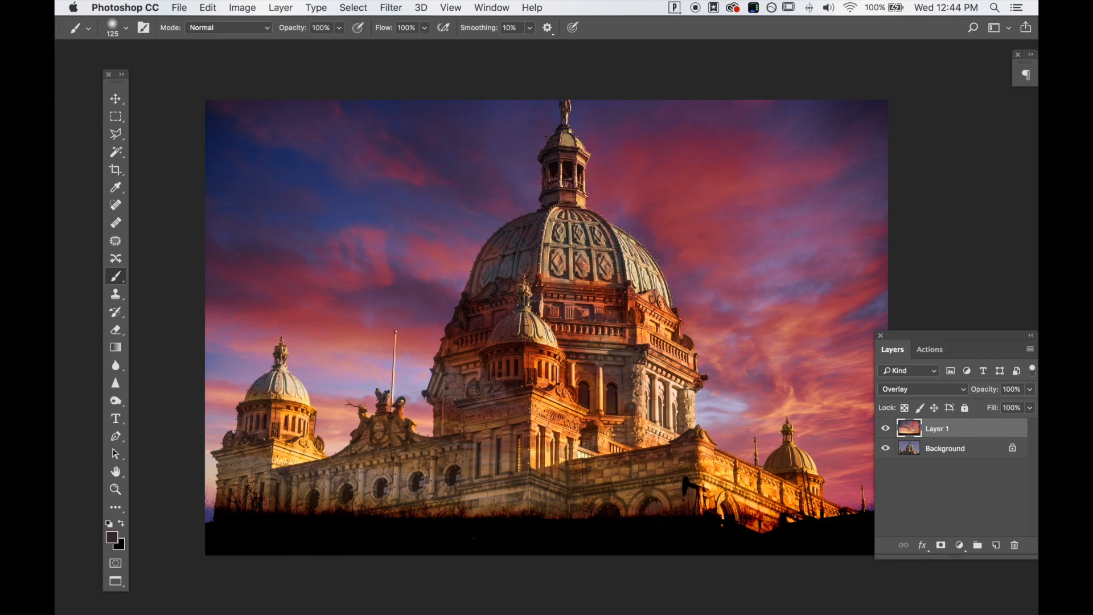
left_click(942, 547)
Step: Paint black on Layer 1's mask over the dark ground and the building's central dome, enlarging the brush to 800 px
key("bracketright")
key("bracketright")
key("bracketright")
key("bracketright")
key("bracketright")
key("bracketright")
key("bracketright")
key("bracketright")
key("bracketright")
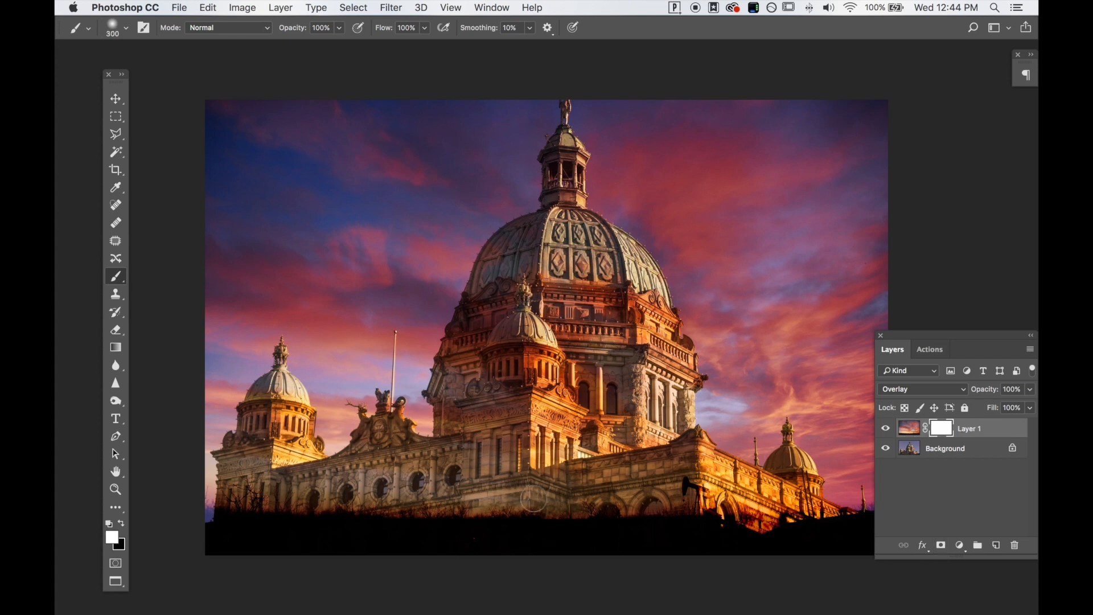
key("x")
mouse_move(224, 527)
left_mouse_down()
mouse_move(225, 508)
mouse_move(400, 561)
mouse_move(522, 561)
mouse_move(555, 547)
mouse_move(726, 556)
mouse_move(752, 542)
mouse_move(805, 567)
left_mouse_up()
left_click_drag(612, 412, 571, 408)
mouse_move(760, 553)
left_mouse_down()
mouse_move(830, 534)
mouse_move(829, 560)
mouse_move(709, 555)
mouse_move(748, 549)
mouse_move(706, 523)
mouse_move(678, 534)
left_mouse_up()
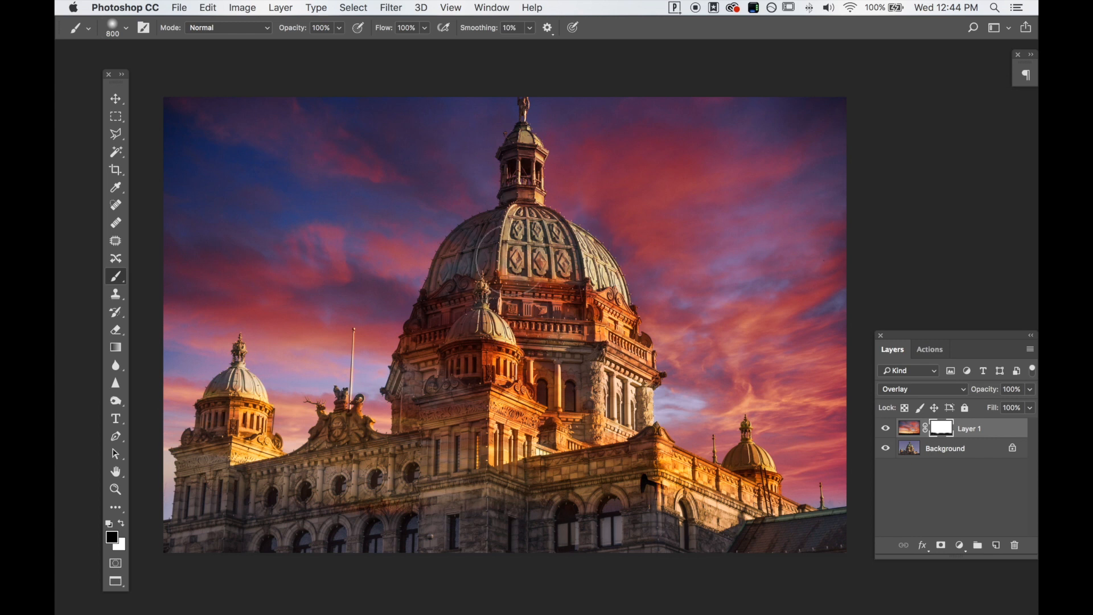
mouse_move(532, 298)
left_mouse_down()
mouse_move(501, 399)
mouse_move(563, 467)
mouse_move(554, 353)
mouse_move(440, 501)
left_mouse_up()
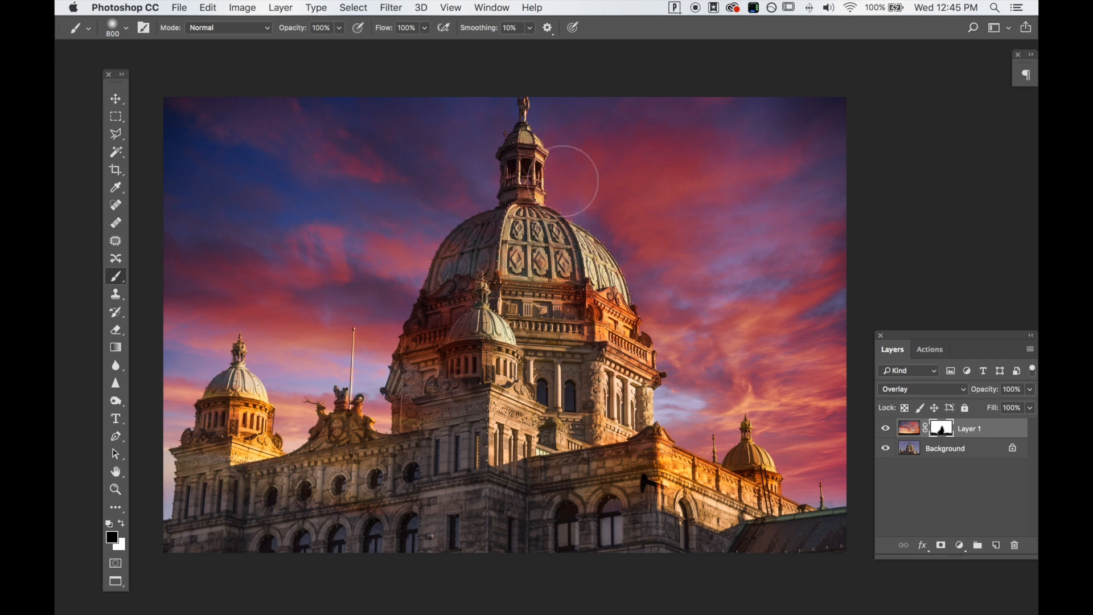
Step: Hide Layer 1 and select the sky on the Background layer with the Magic Wand
left_click(886, 431)
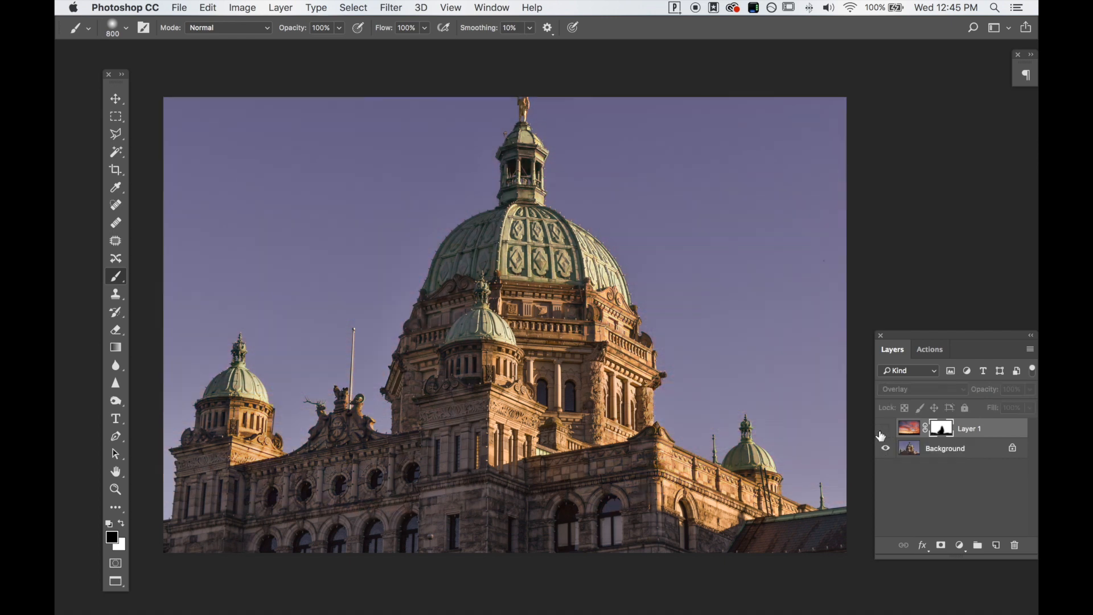
left_click(909, 453)
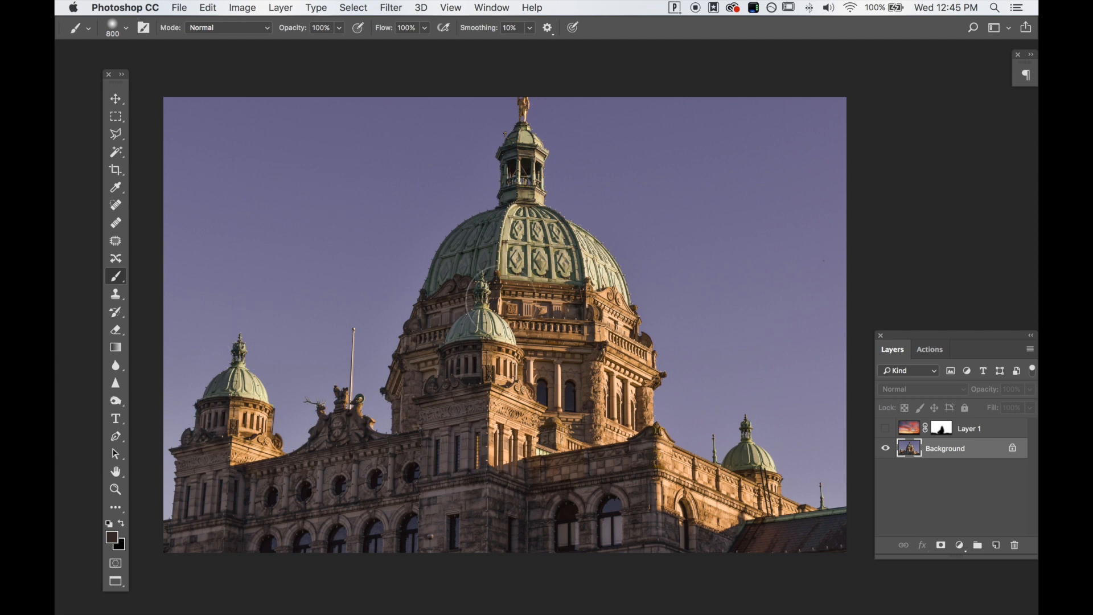
left_click(121, 156)
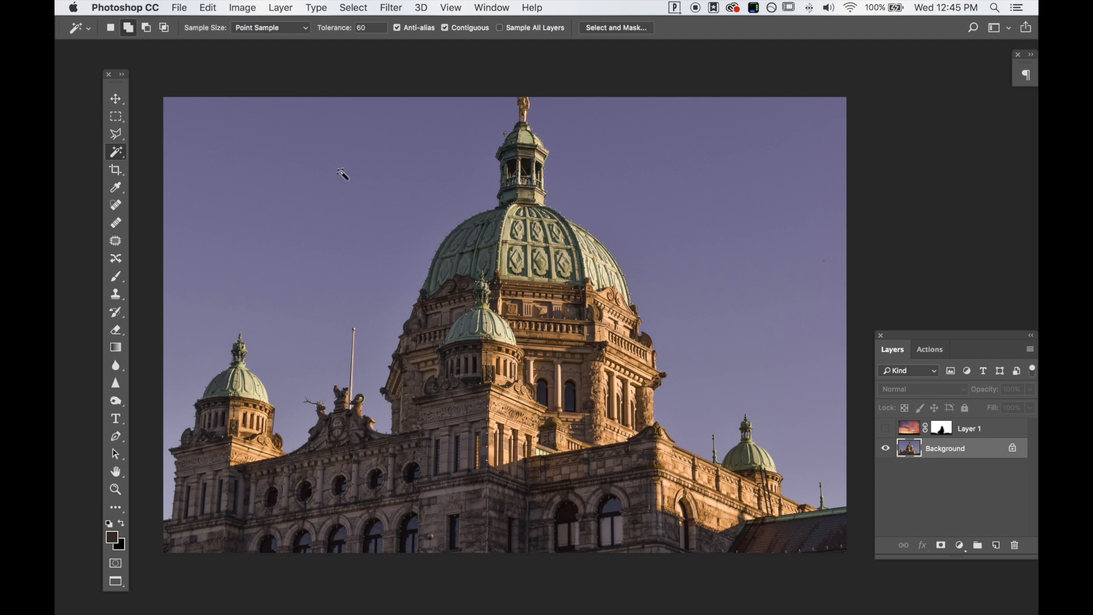
left_click(342, 185)
scroll(671, 179, "right", 2)
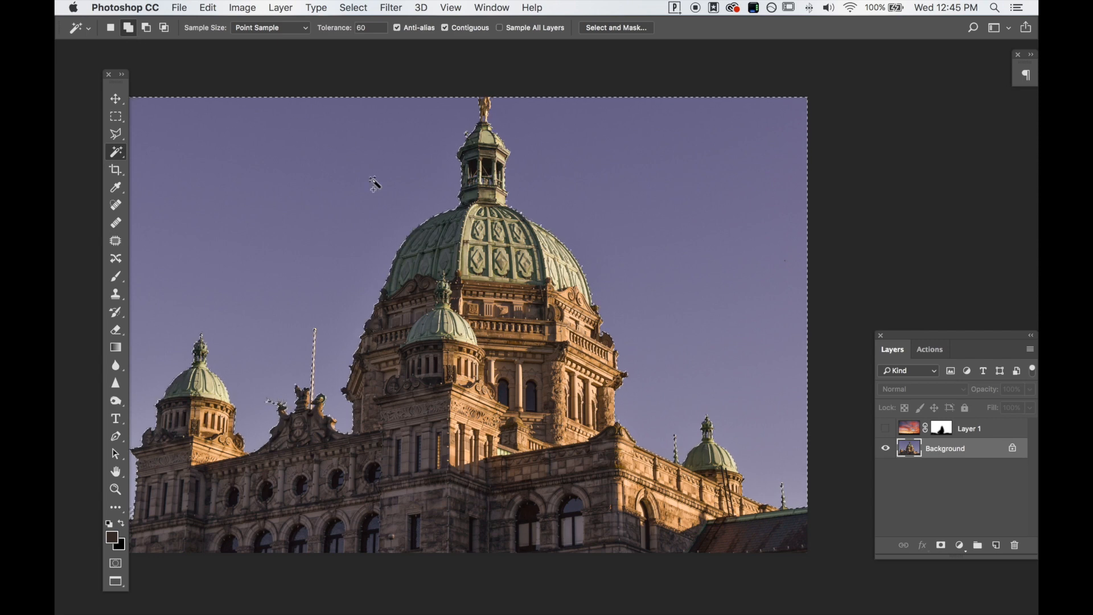
Step: Show Layer 1 again, try painting black on its mask around the tower inside the sky selection, and undo the strokes
left_click(886, 430)
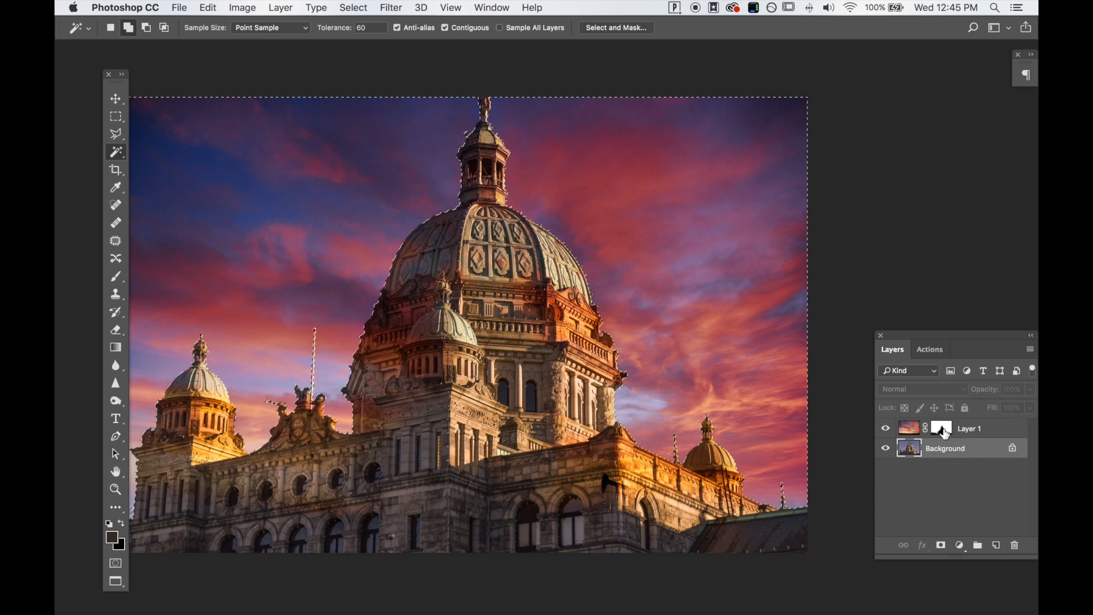
left_click(942, 430)
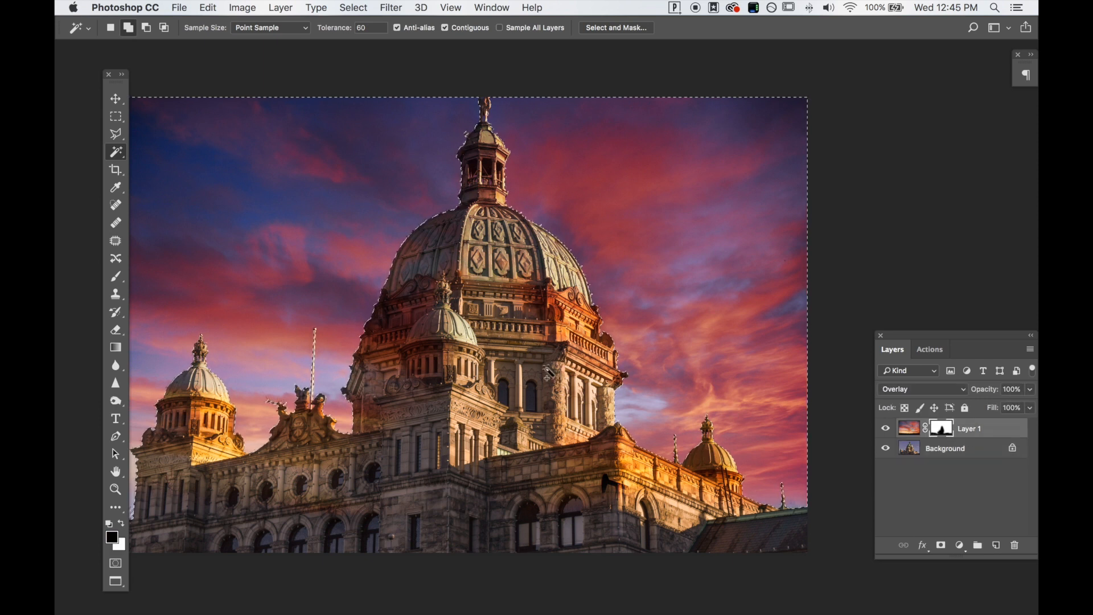
key("b")
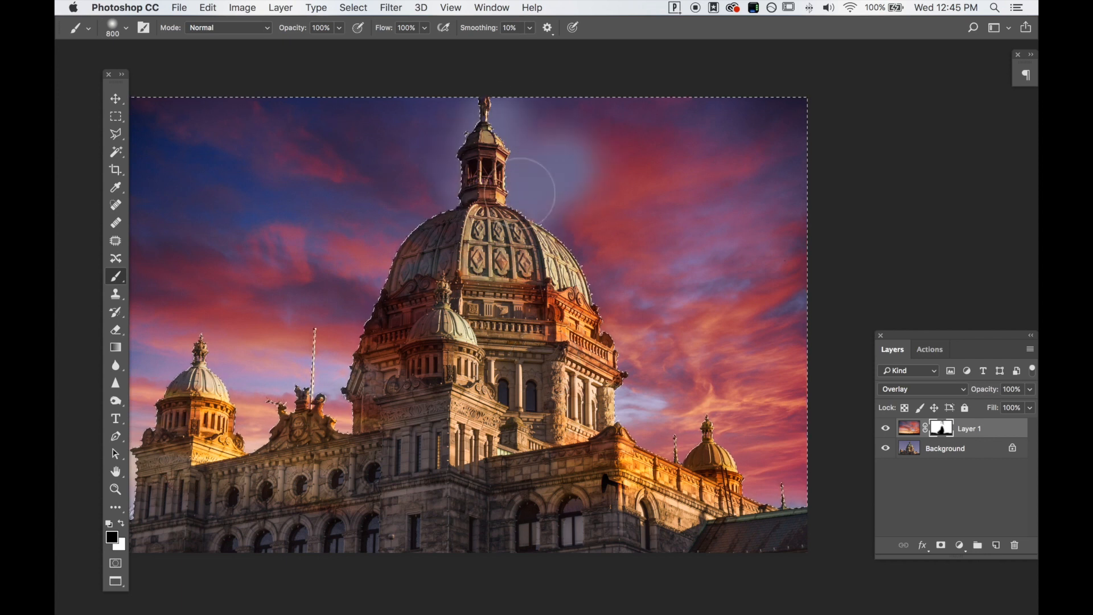
key("super+z")
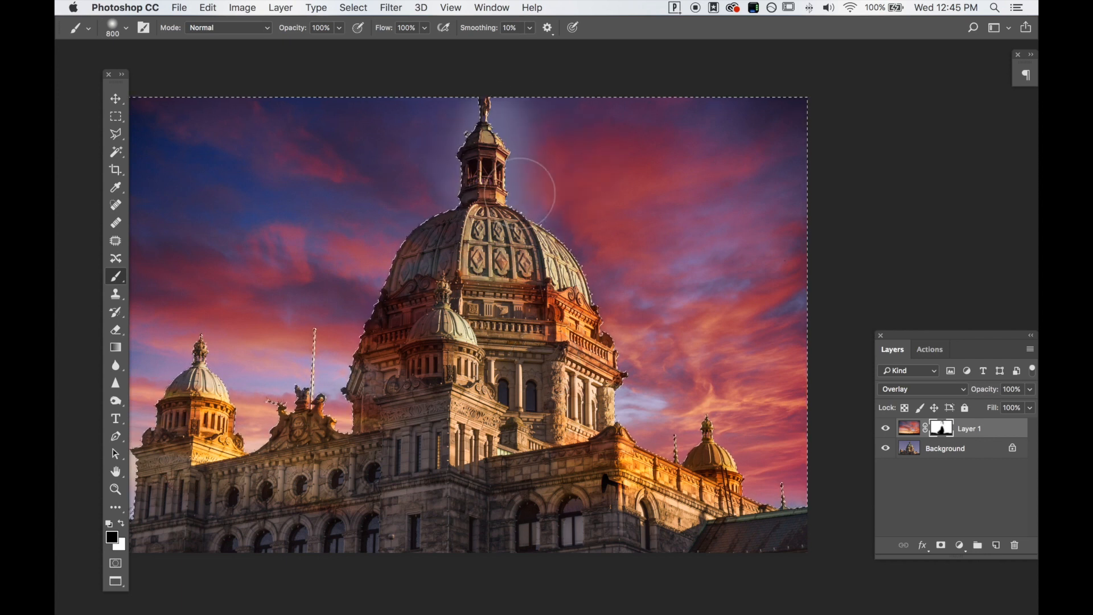
key("x")
key("super+z")
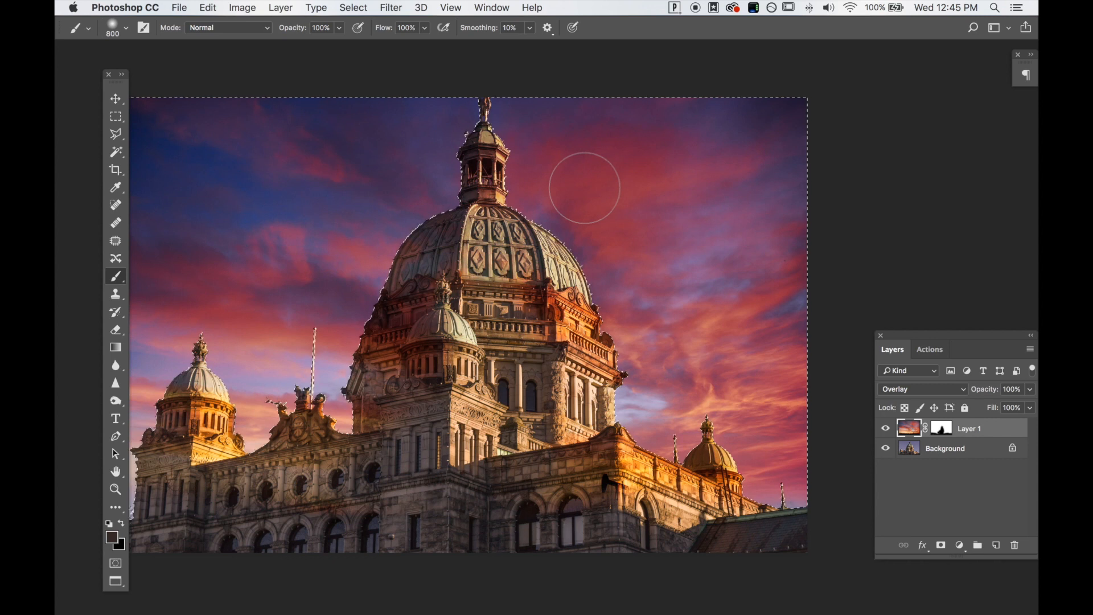
Step: Invert the selection, paint black on Layer 1's mask over the whole building, and deselect
key("super+d")
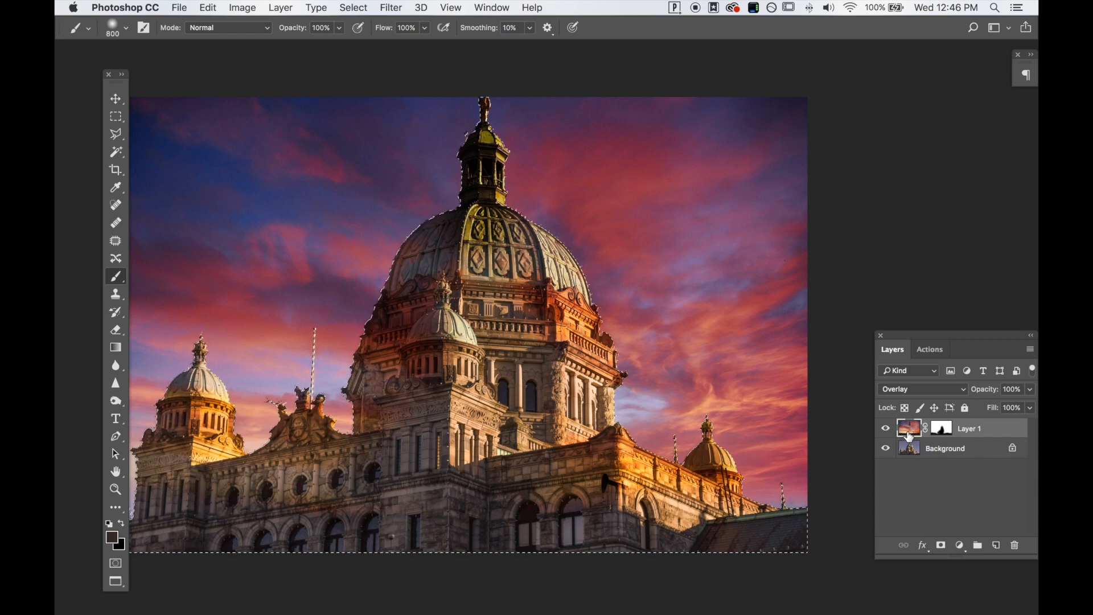
left_click(943, 431)
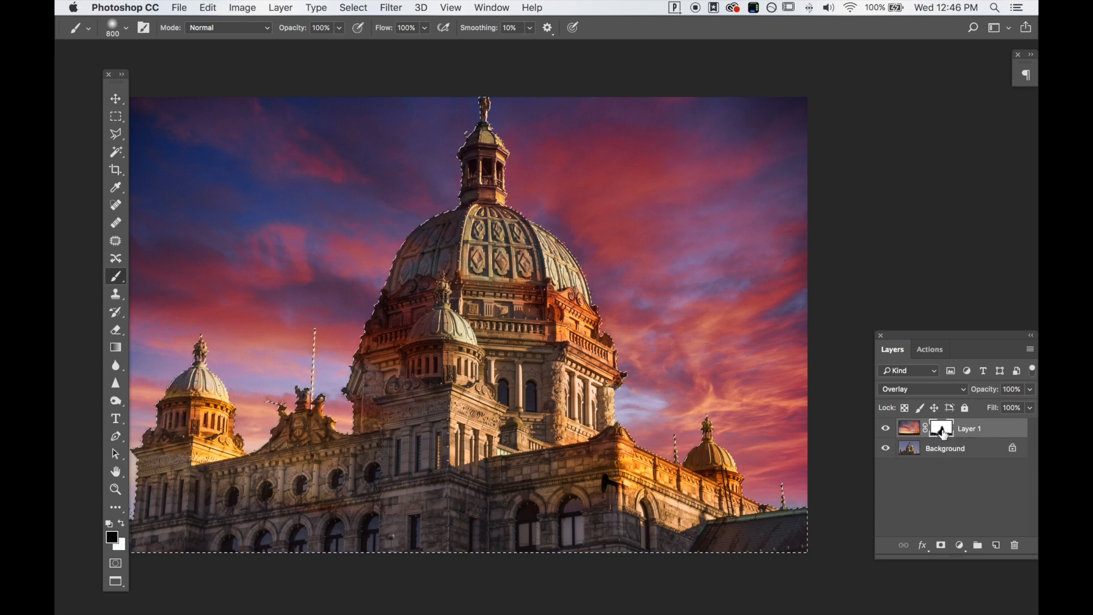
key("alt+BackSpace")
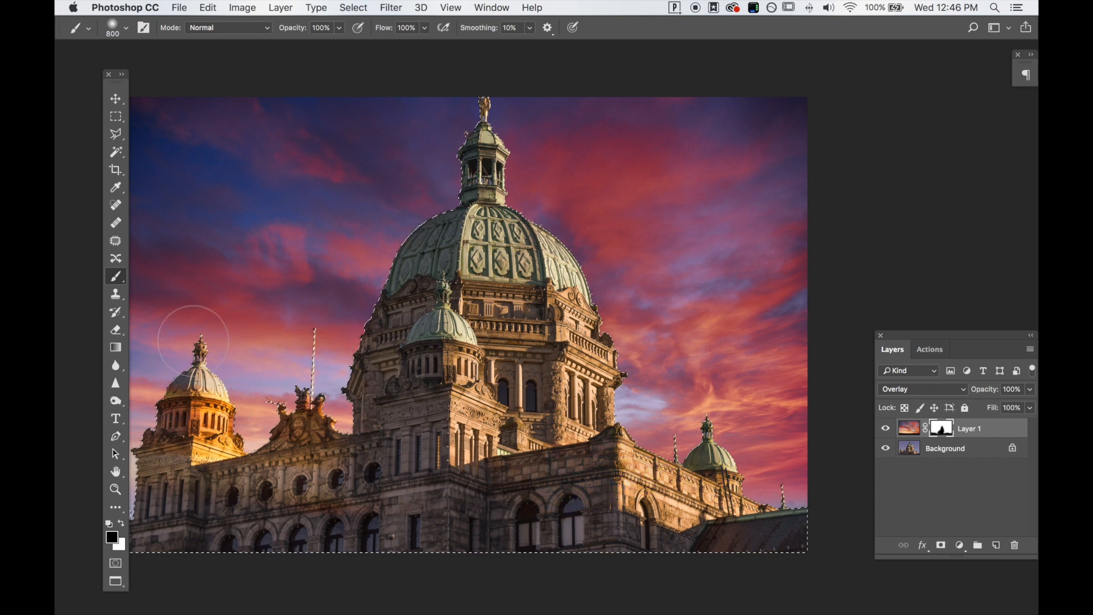
mouse_move(159, 424)
left_mouse_down()
mouse_move(135, 561)
mouse_move(118, 557)
mouse_move(157, 561)
mouse_move(176, 444)
mouse_move(247, 445)
left_mouse_up()
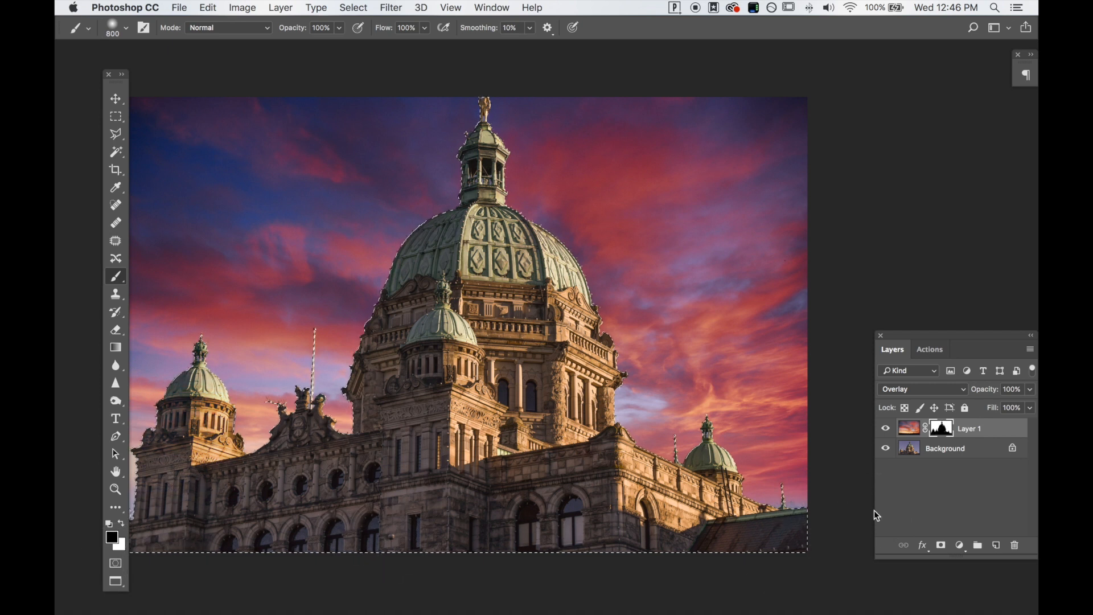
left_click(208, 7)
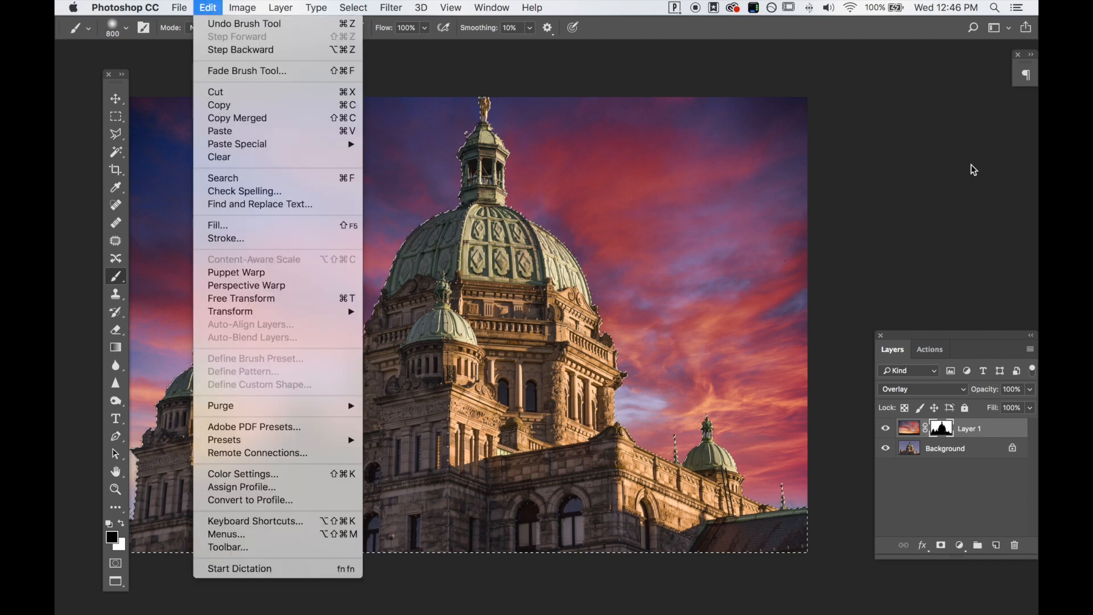
left_click(882, 168)
key("super+d")
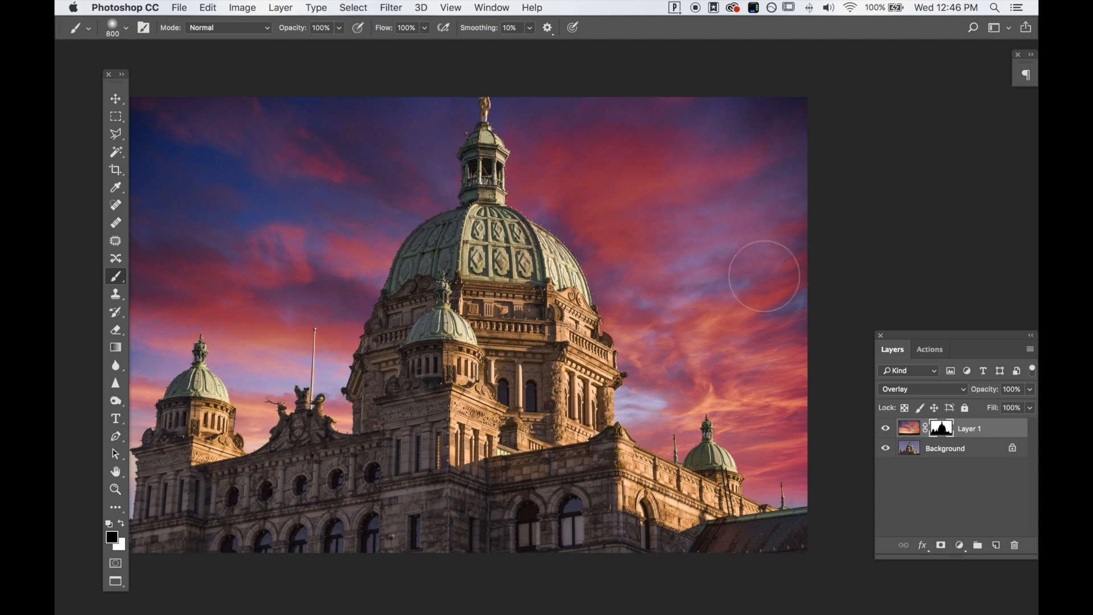
Step: Examine the mask edges up close along the main dome and up to the lantern tower below the statue
key("super+equal")
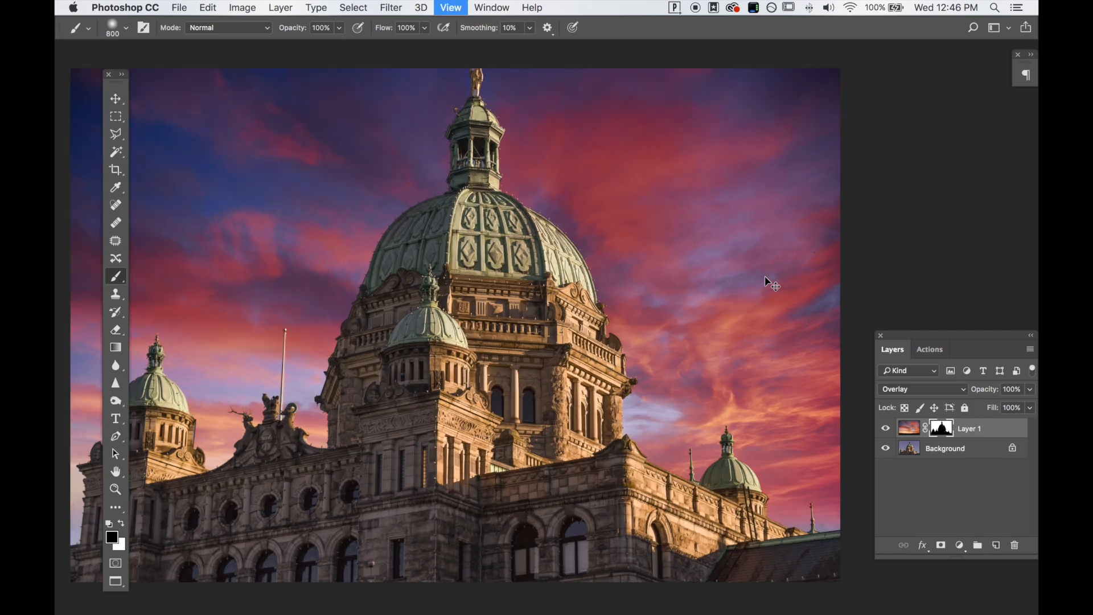
key("super+equal")
key("super+equal")
key("super+equal")
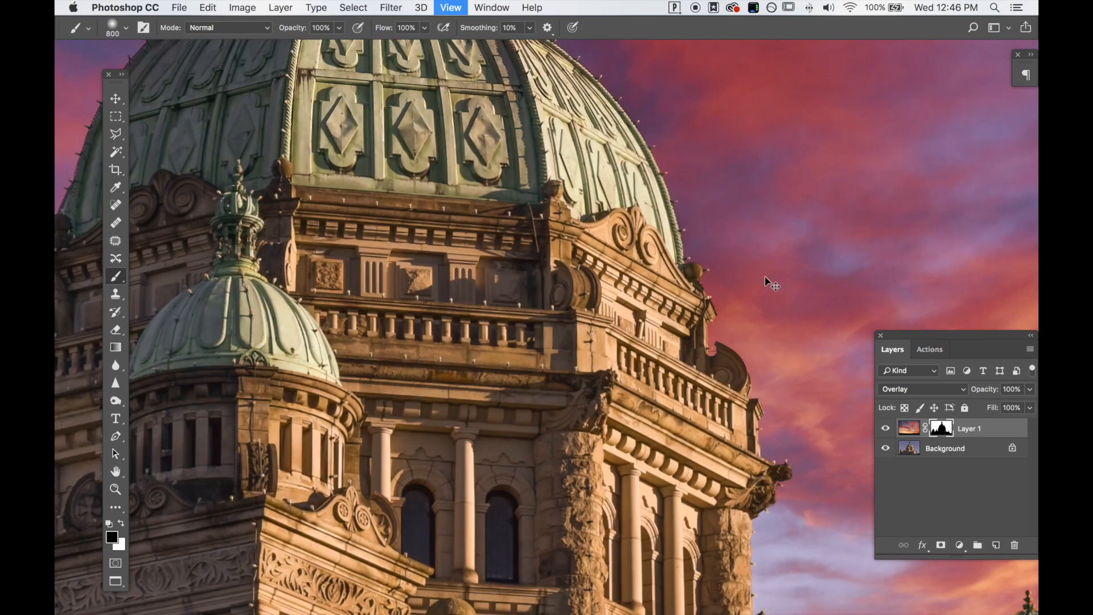
scroll(745, 188, "up", 5)
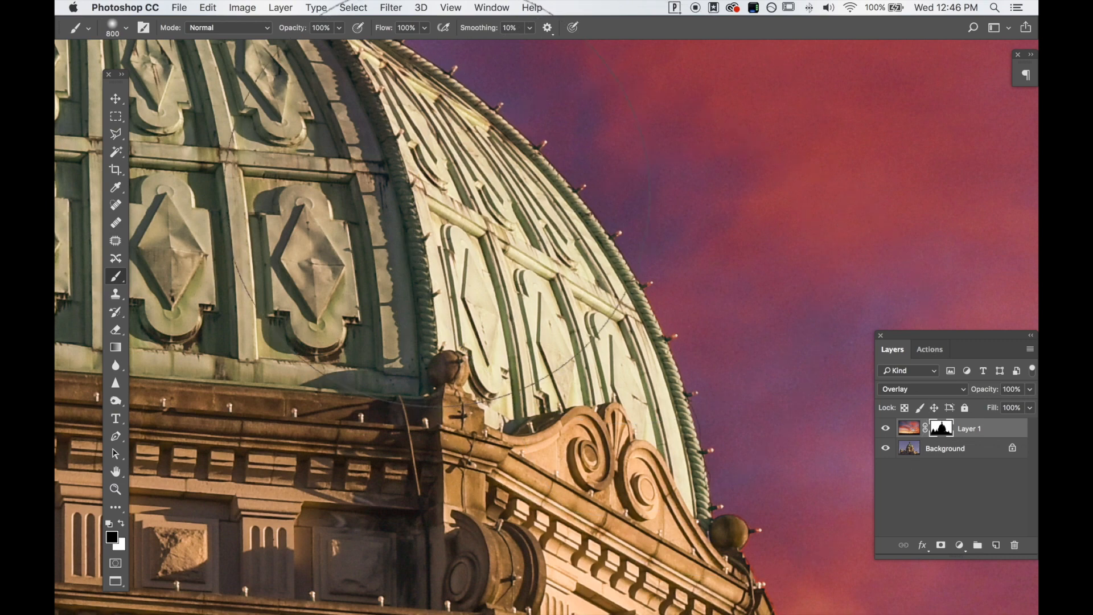
left_click_drag(361, 178, 710, 532)
scroll(545, 323, "up", 10)
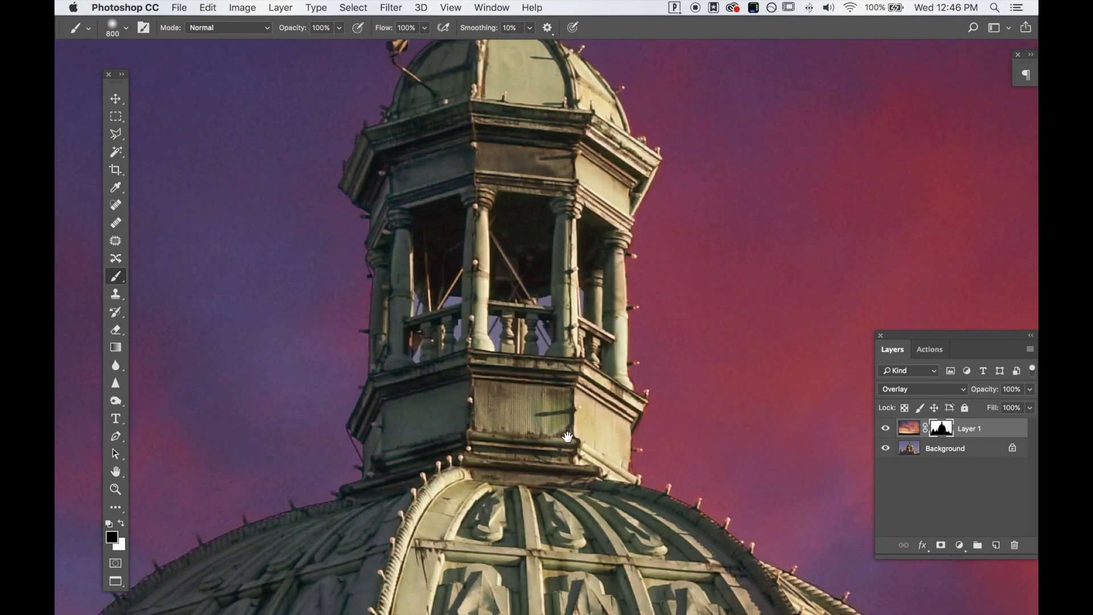
scroll(545, 323, "up", 3)
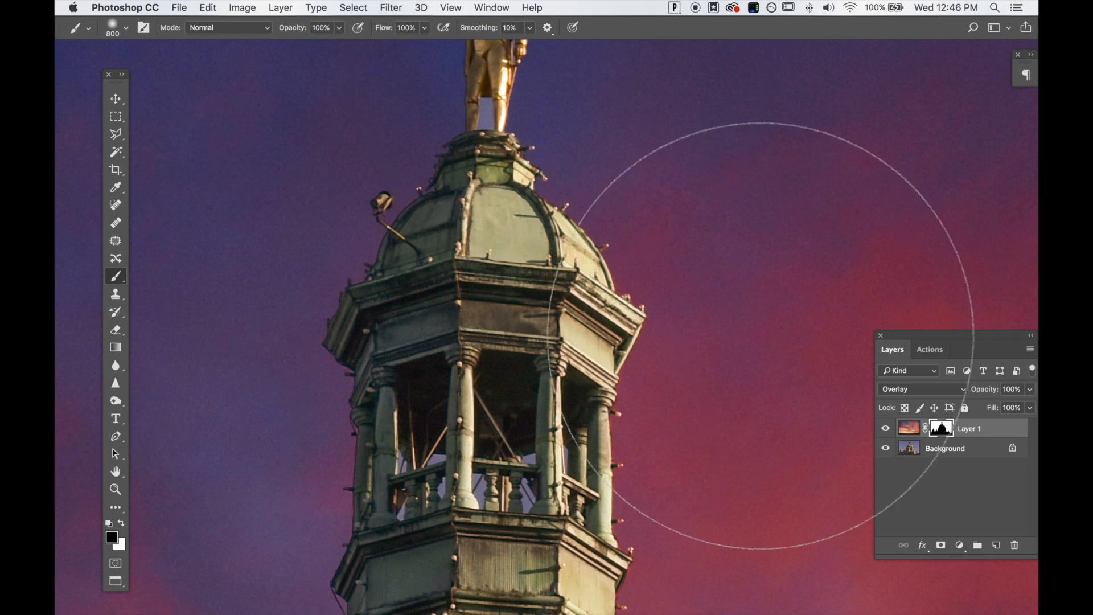
Step: Reduce the brush size to 45 px
key("bracketleft")
key("bracketleft")
key("bracketleft")
key("bracketleft")
key("bracketleft")
key("bracketleft")
key("bracketleft")
key("bracketleft")
key("bracketleft")
key("bracketleft")
key("bracketleft")
key("bracketleft")
key("bracketleft")
key("bracketleft")
key("bracketleft")
key("bracketleft")
key("bracketleft")
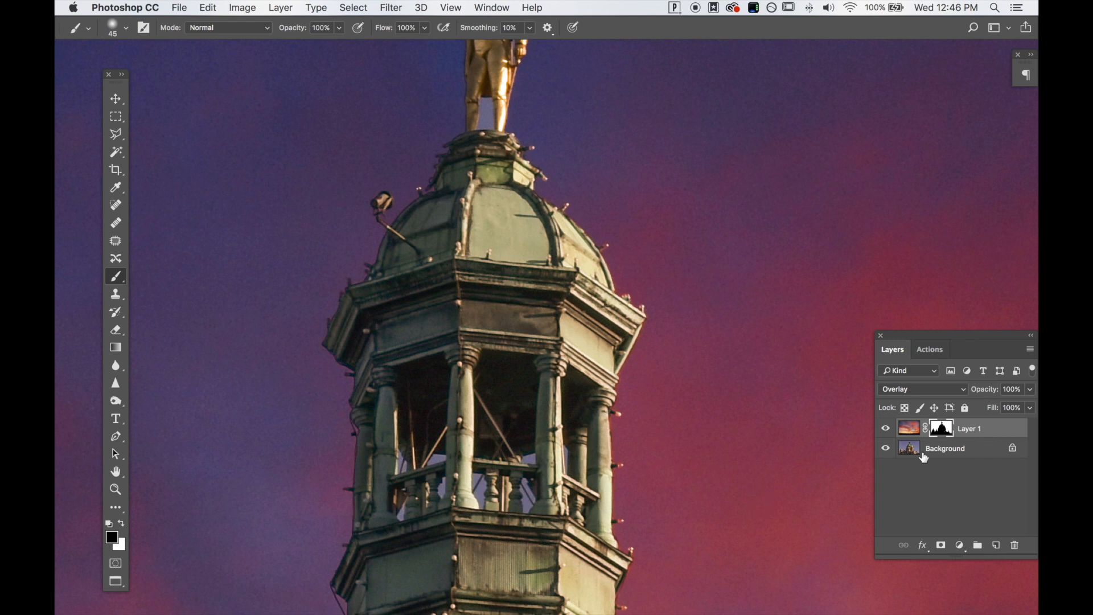
Step: Activate the Background layer and try the Magic Wand on the gaps between the statue's legs and in the tower balustrade
left_click(909, 453)
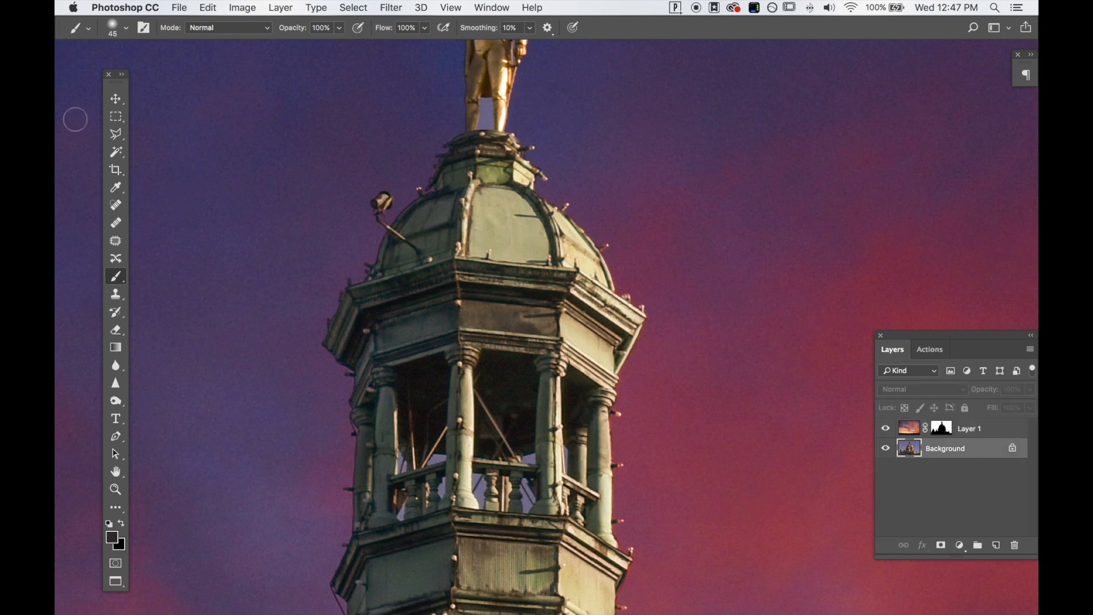
left_click(117, 152)
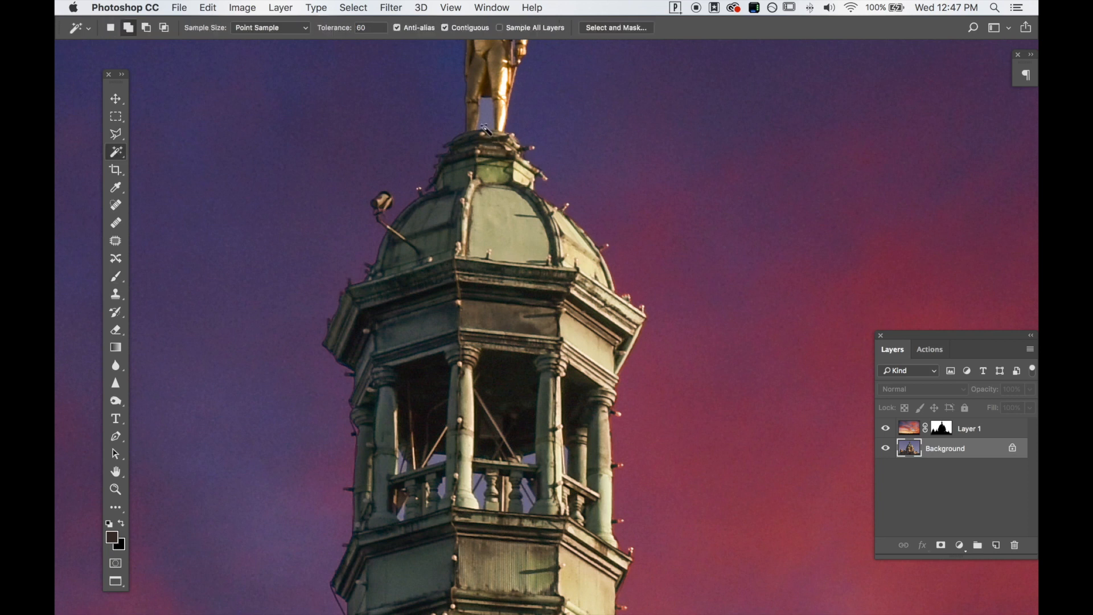
left_click(485, 117)
left_click(484, 494)
key("super+d")
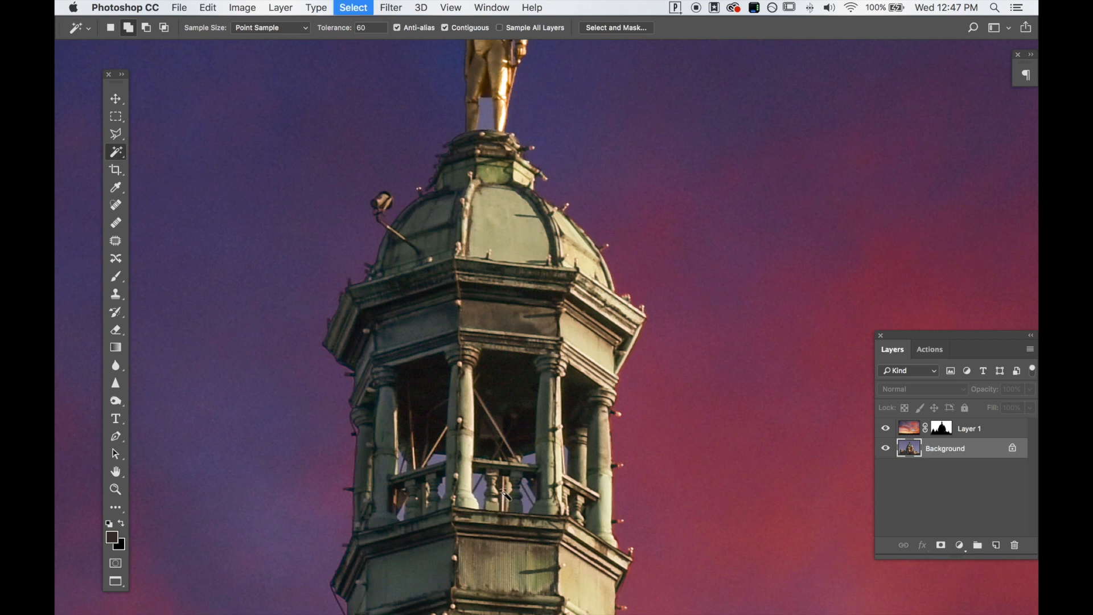
Step: Try the Magic Wand on the balustrade gaps with a tolerance of 70, and deselect
left_click(344, 29)
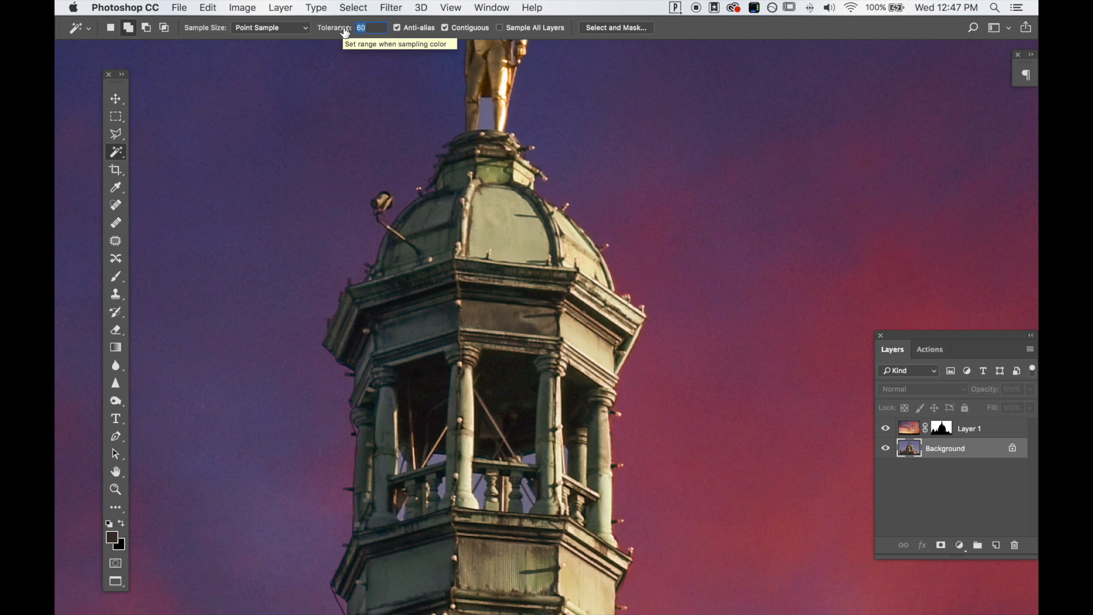
type("70")
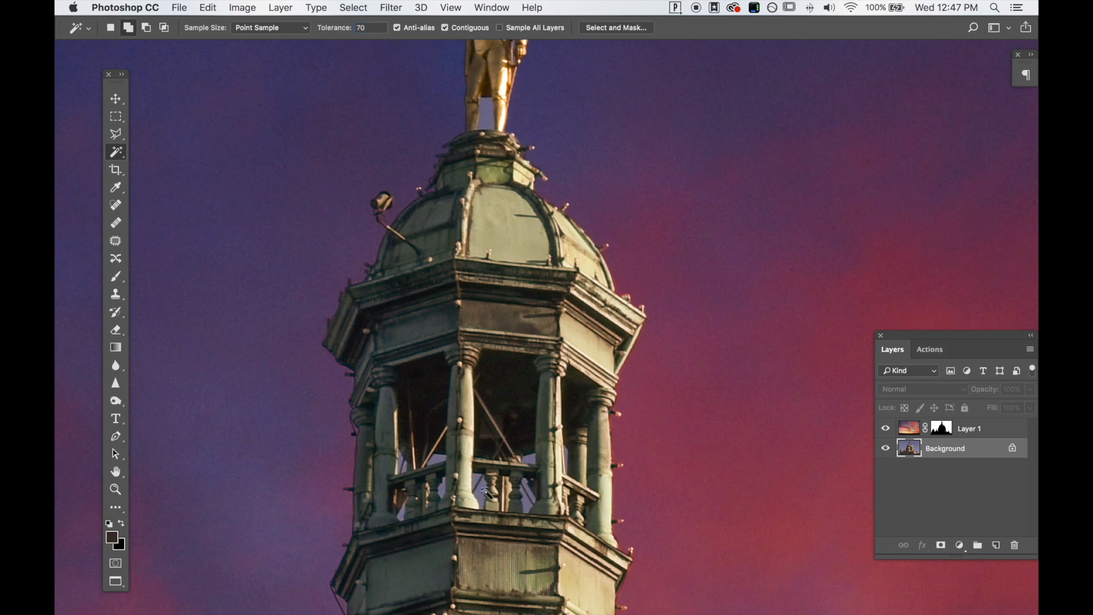
key("super+d")
Step: Set the Magic Wand tolerance to 20 and select the sky gaps between the tower's balusters and columns
left_click(335, 33)
type("20")
left_click(527, 495)
left_click(529, 458)
left_click(444, 489)
left_click(438, 461)
left_click(404, 513)
left_click(404, 468)
left_click(401, 515)
Step: Undo the last selection changes and add the small sky gaps beside the tower's outer columns to the selection
key("alt+super+z")
key("alt+super+z")
key("alt+super+z")
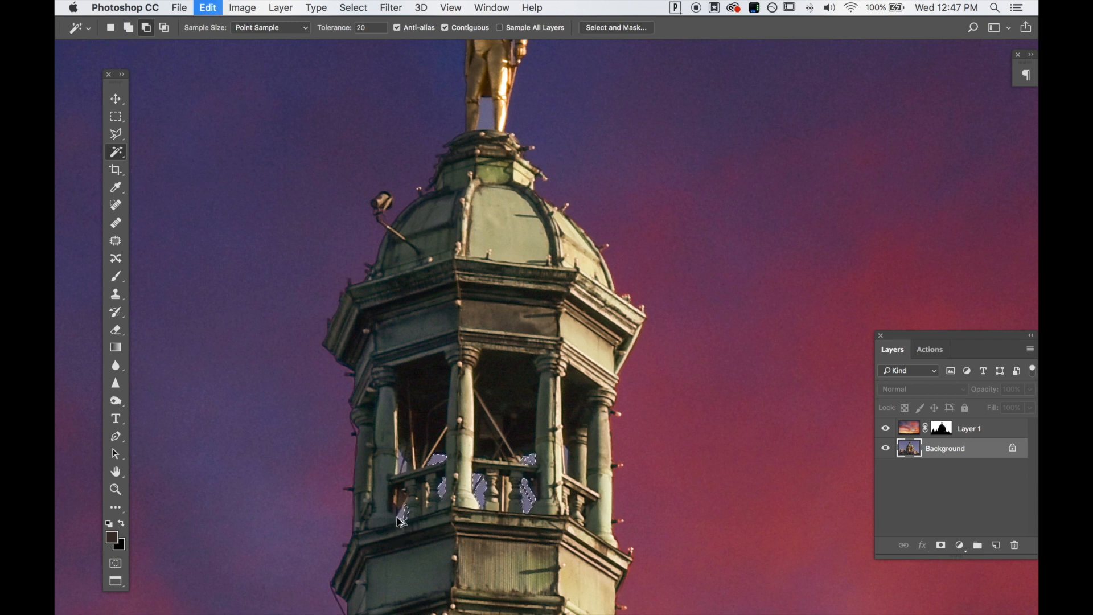
left_click(402, 517)
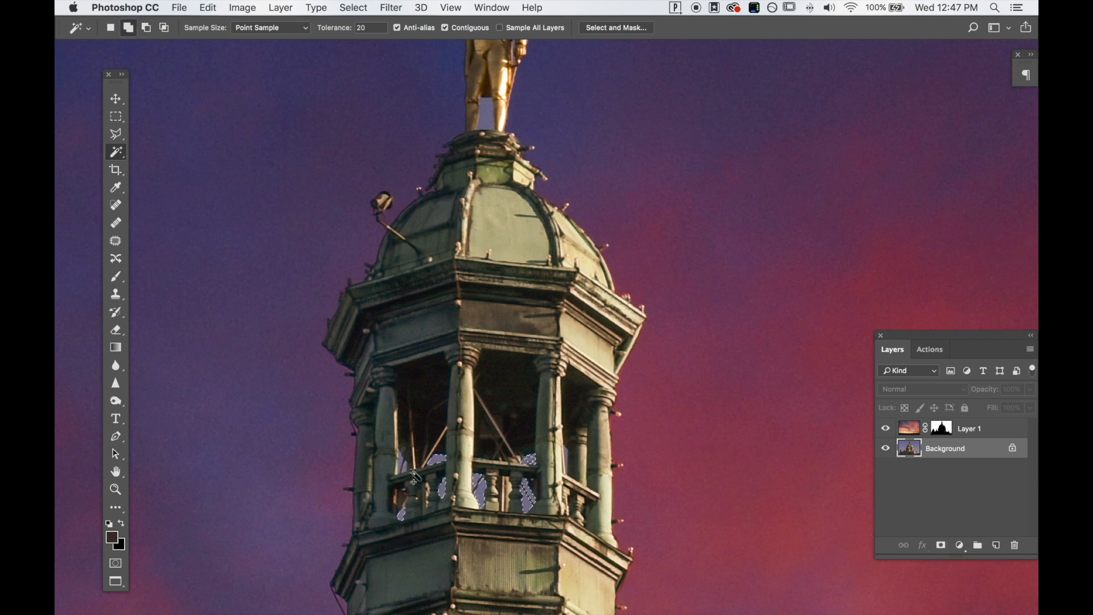
left_click(402, 467)
left_click(567, 479)
Step: Add the remaining gap beside the tower column and the sky gaps between the statue's legs and beside its arms to the selection
key("super+plus")
scroll(572, 468, "down", 5)
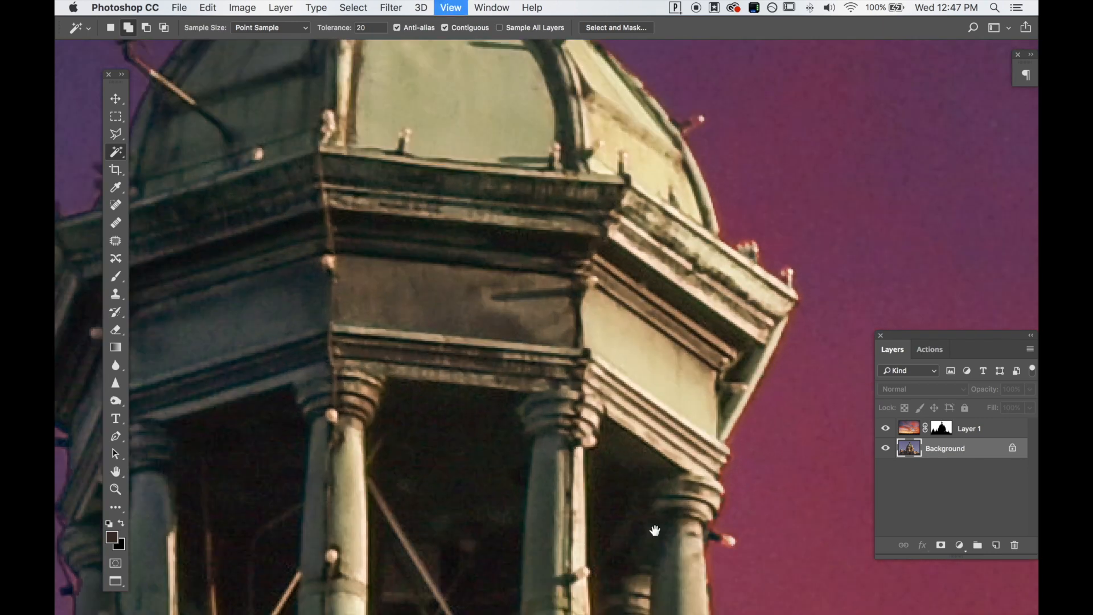
left_click(520, 373)
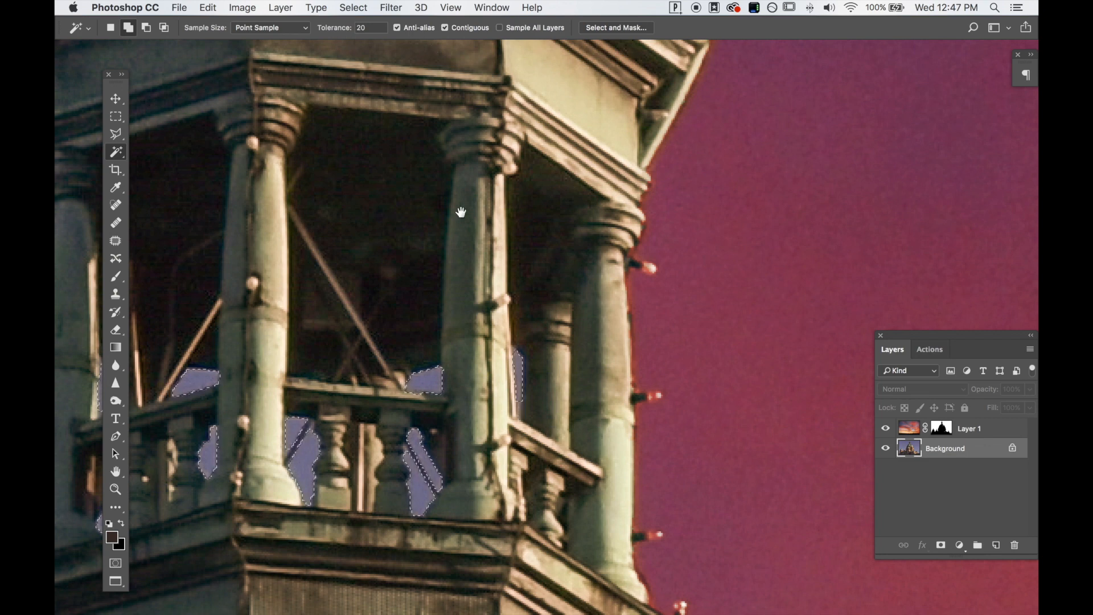
left_click_drag(469, 316, 483, 338)
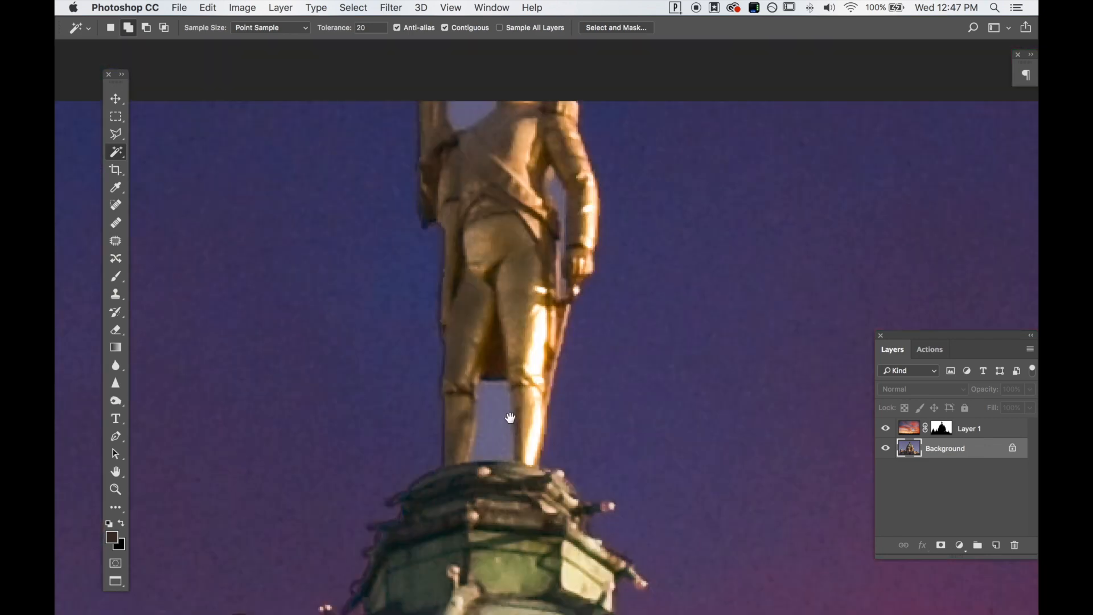
left_click(495, 411)
left_click(558, 197, "shift")
left_click(471, 112, "shift")
Step: Paint white on Layer 1's mask inside the selected gaps of the statue and balustrade to bring the sunset through
left_click(940, 433)
key("b")
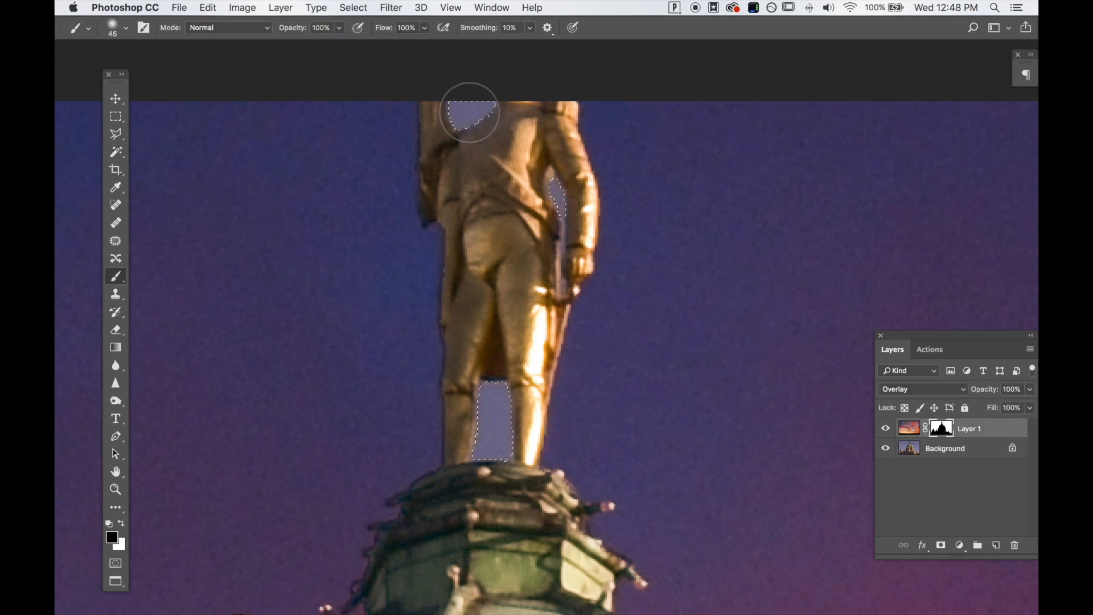
key("x")
left_click_drag(473, 106, 446, 104)
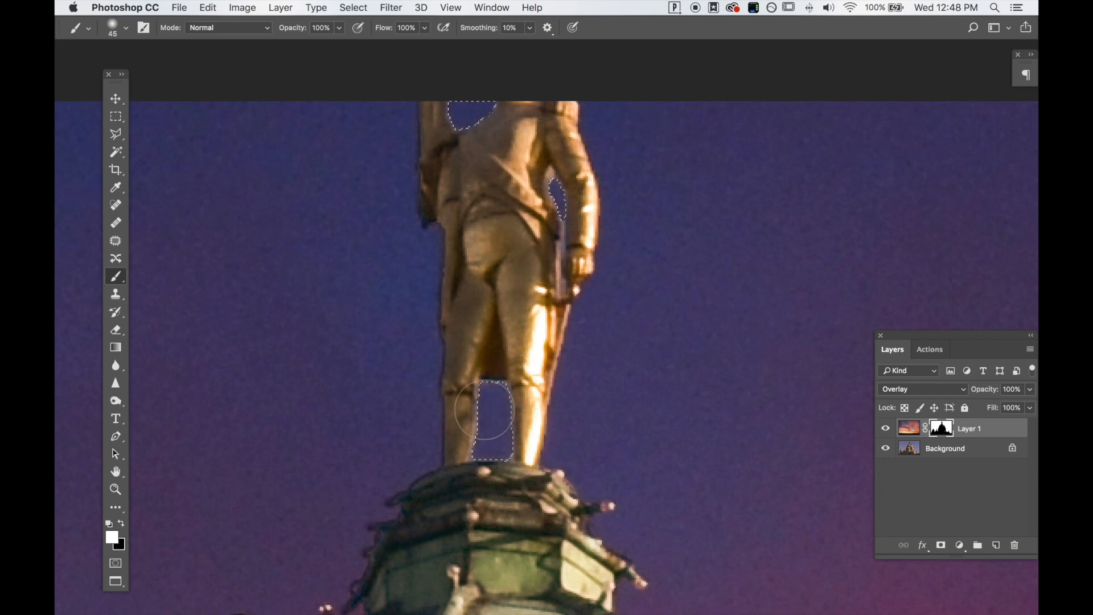
left_click_drag(500, 537, 475, 164)
scroll(488, 359, "down", 15)
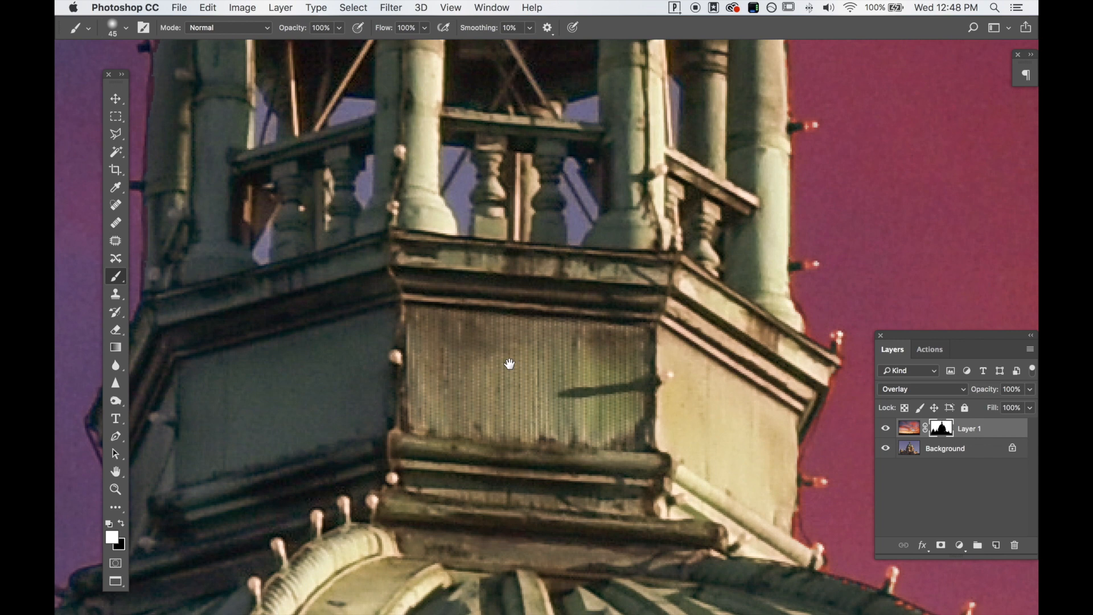
mouse_move(226, 170)
left_mouse_down()
mouse_move(252, 107)
mouse_move(358, 139)
mouse_move(261, 266)
mouse_move(545, 148)
mouse_move(457, 204)
mouse_move(538, 252)
mouse_move(617, 91)
mouse_move(675, 105)
left_mouse_up()
key("super+0")
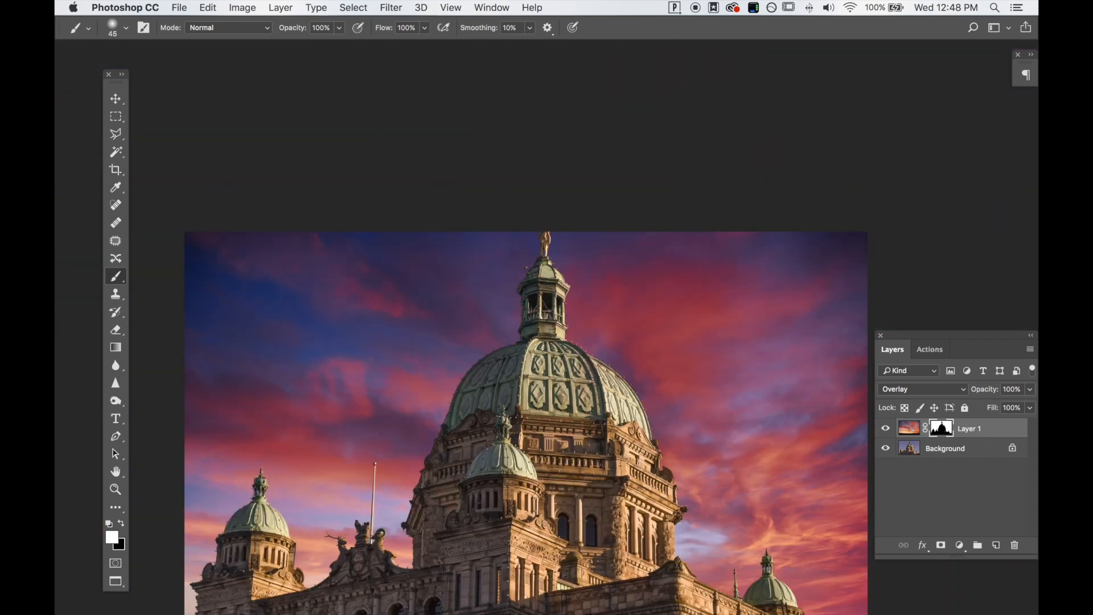
Step: Add a Photo Filter adjustment layer above Layer 1 using Warming Filter (85) at 30% density
left_click_drag(704, 319, 698, 229)
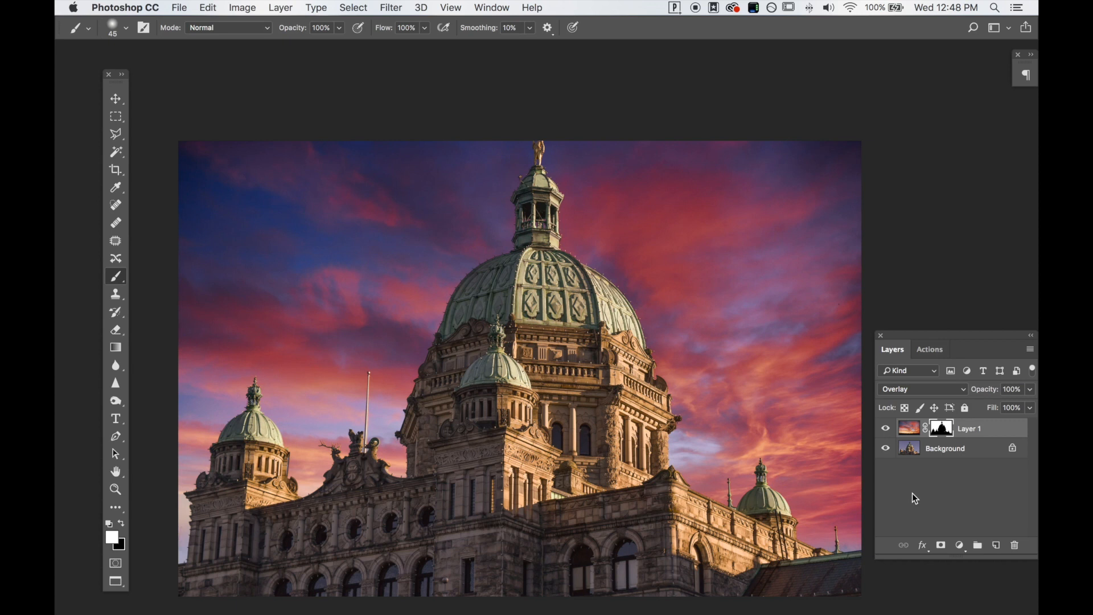
left_click(909, 428)
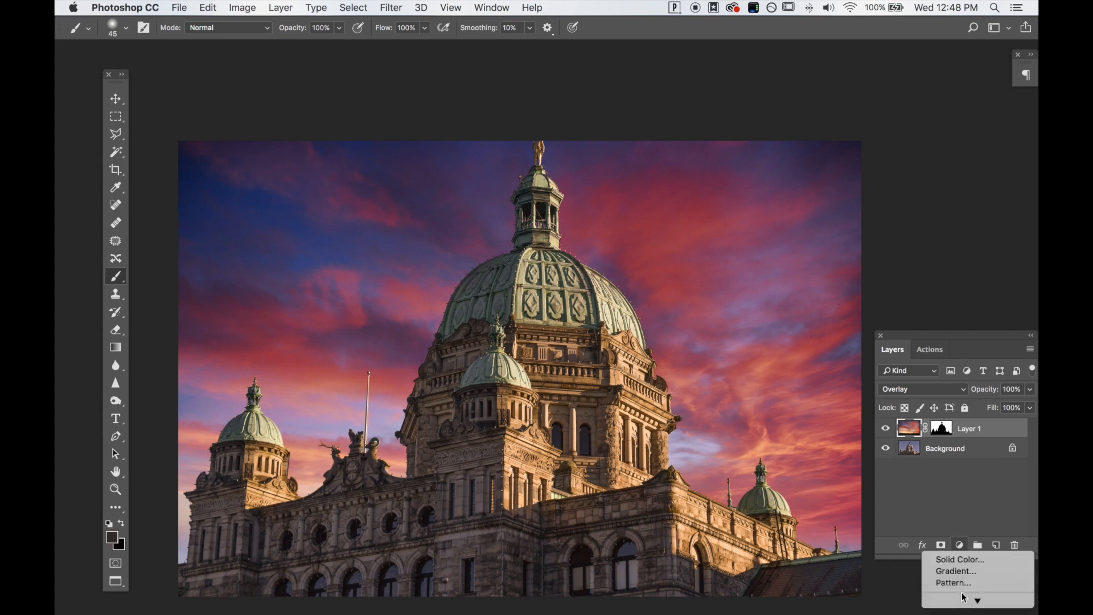
mouse_move(964, 601)
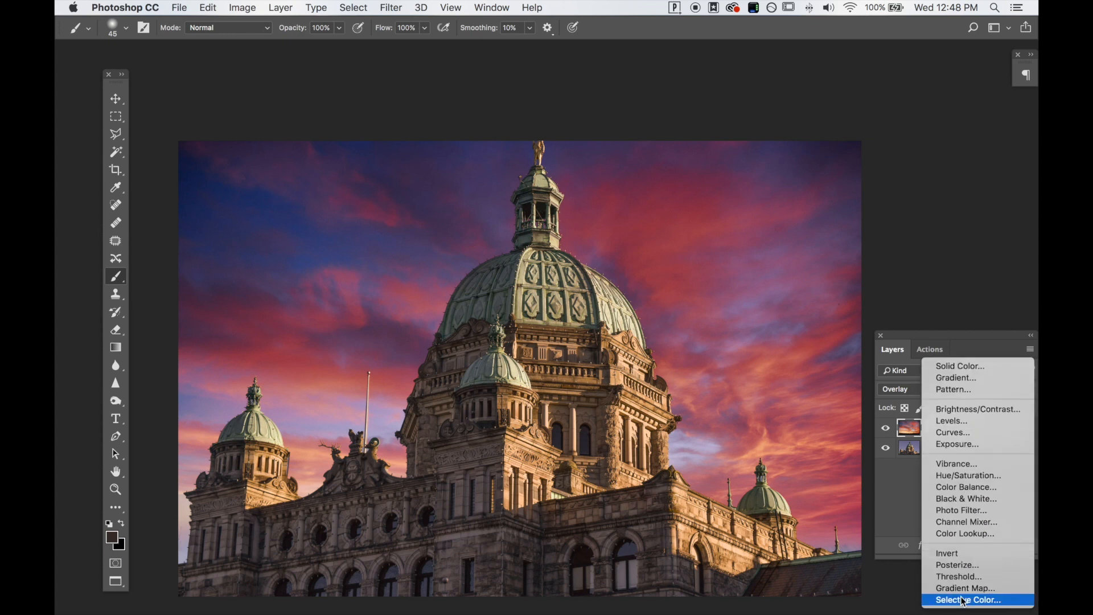
left_click(961, 510)
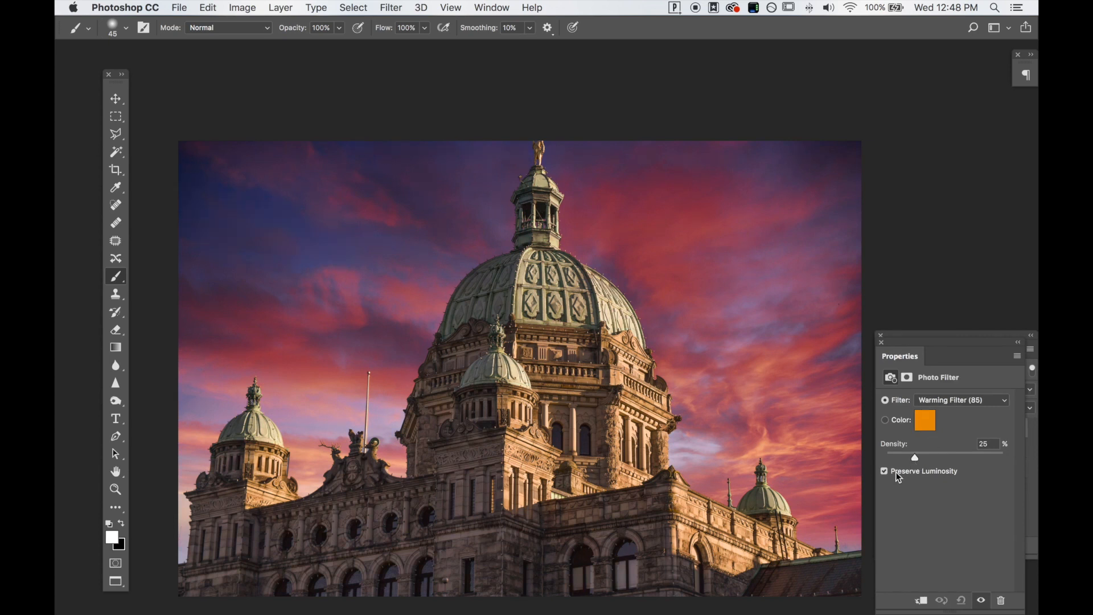
left_click(925, 457)
mouse_move(925, 457)
left_mouse_down()
mouse_move(911, 459)
mouse_move(922, 460)
left_mouse_up()
Step: Move the photo filter settings off the layer list, switch the filter to its orange custom color, and increase its density
key("v")
left_click_drag(888, 349, 778, 279)
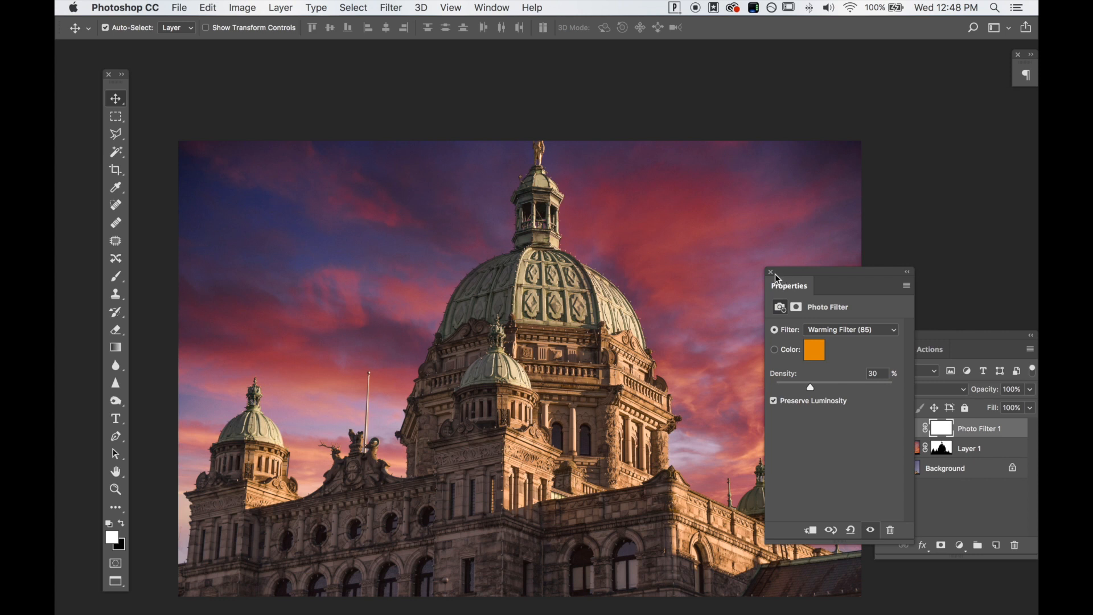
left_click(775, 350)
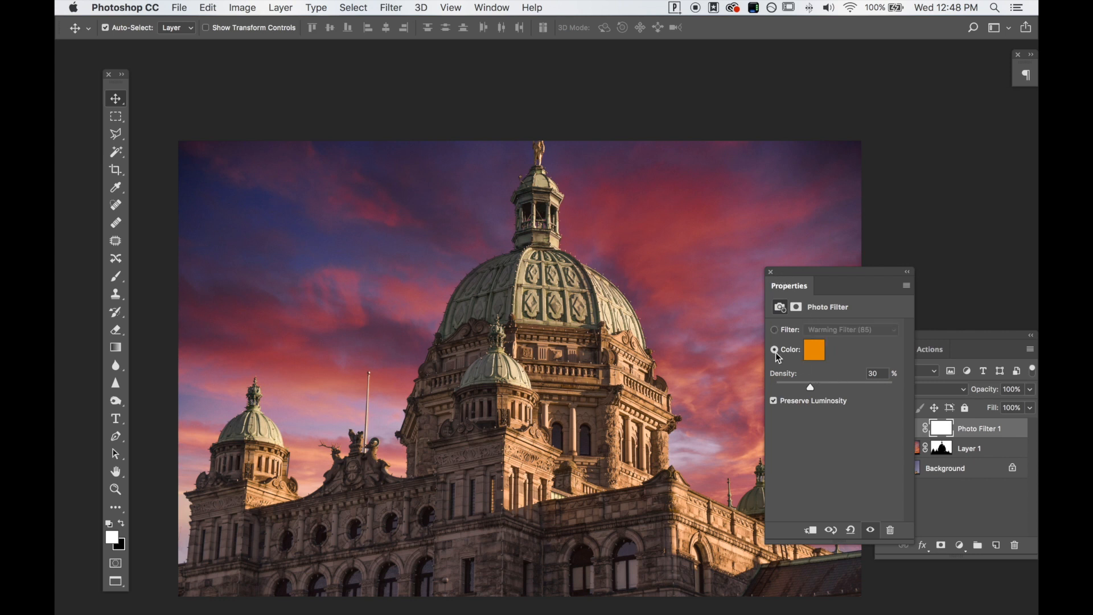
left_click(829, 386)
left_click_drag(861, 385, 848, 385)
left_click(770, 271)
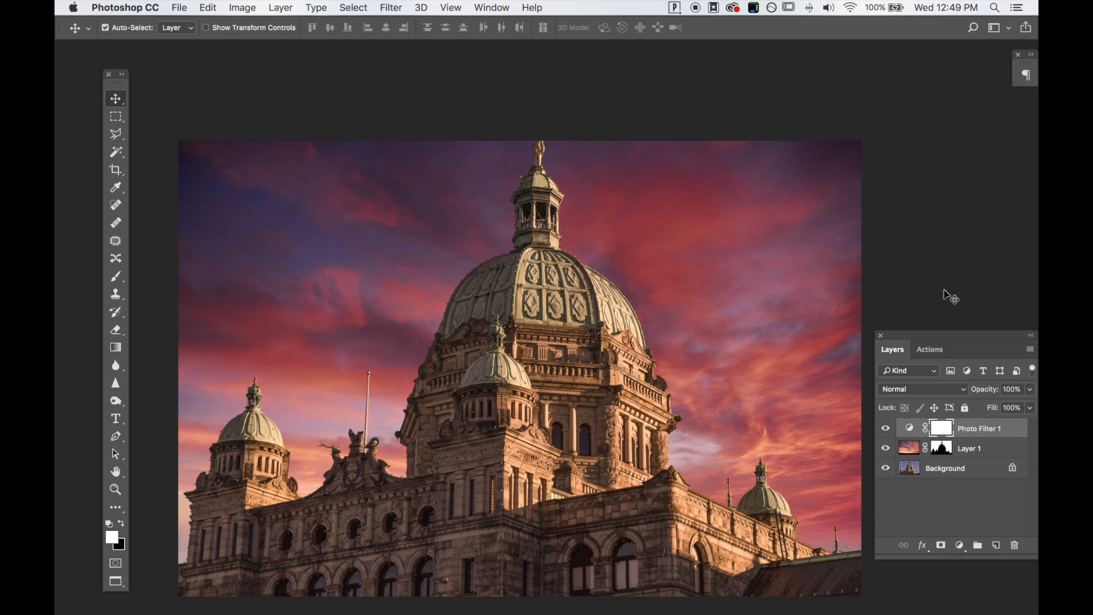
Step: Compare the image with and without the Photo Filter, and the original 252.JPG state against Snapshot 1
left_click(884, 429)
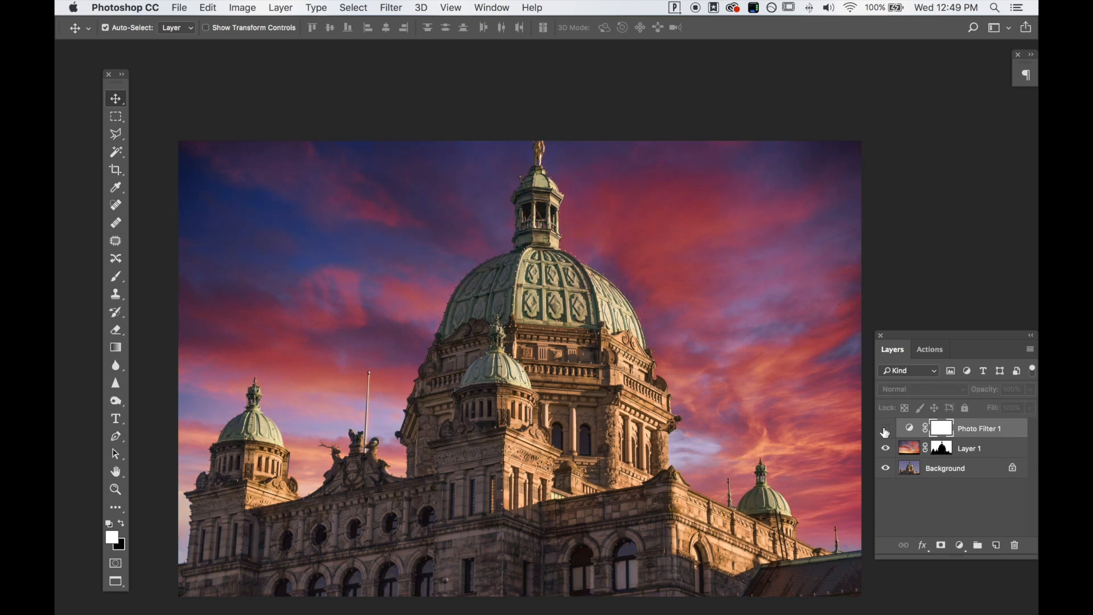
left_click(886, 430)
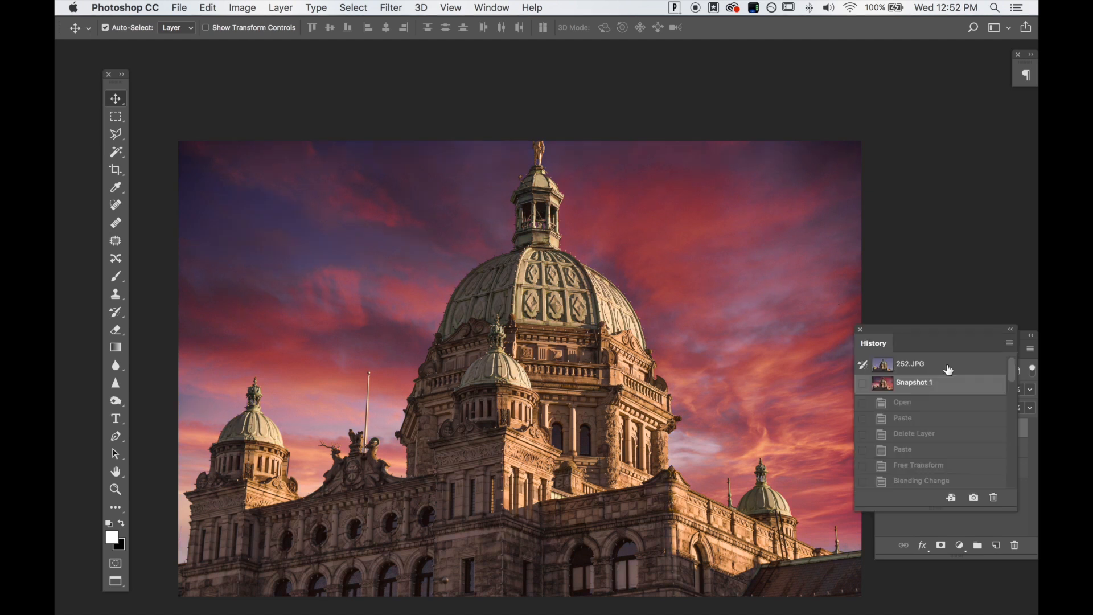
left_click(949, 367)
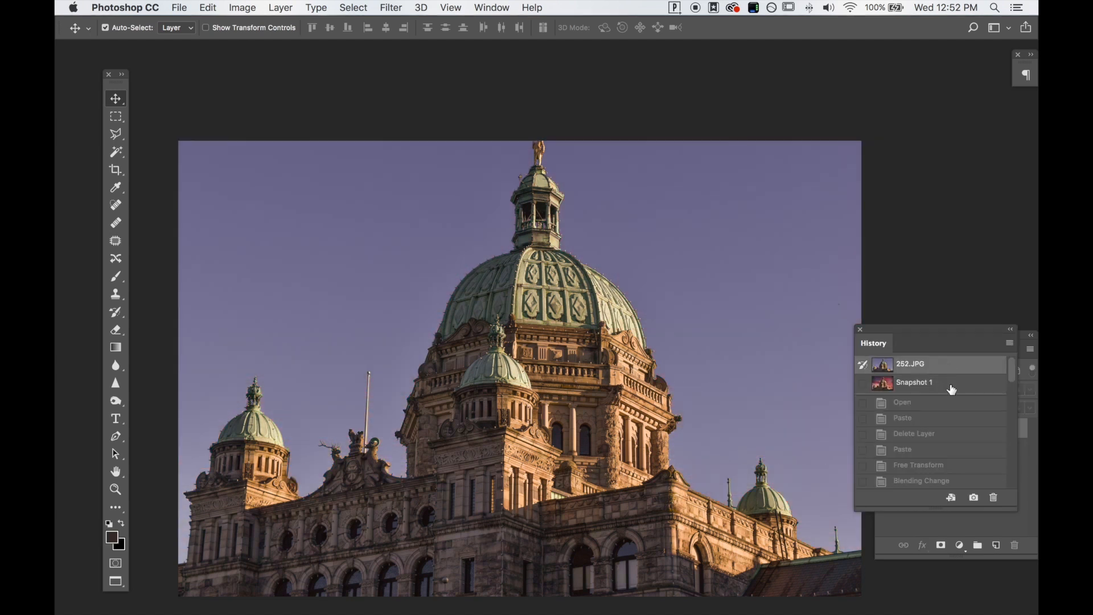
left_click(952, 390)
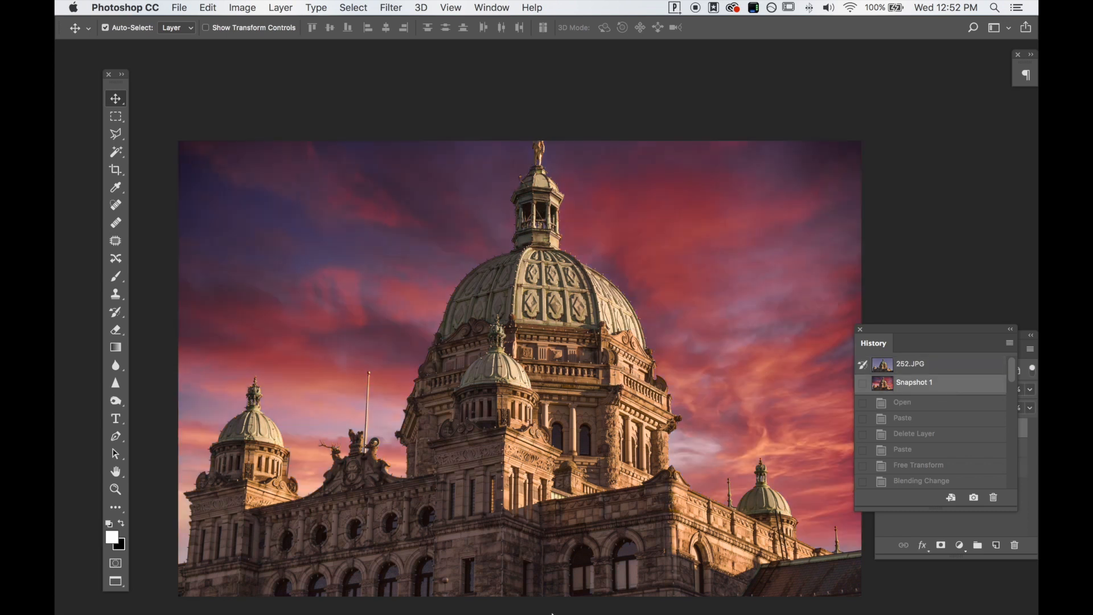
Step: Switch to Adobe Lightroom Classic CC, leaving the edited building photo at Snapshot 1
left_click(461, 599)
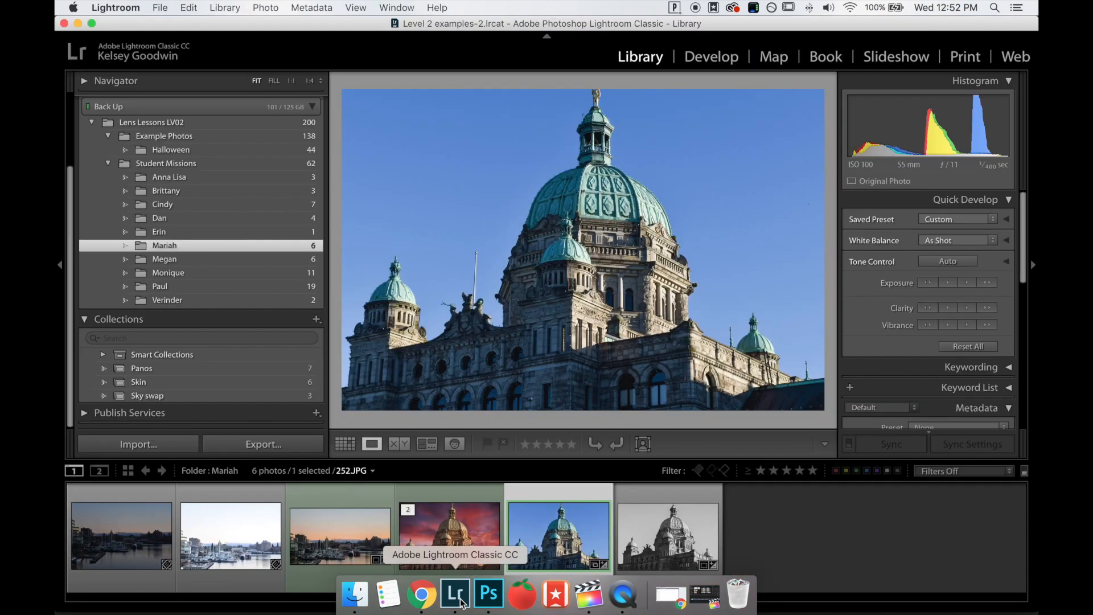